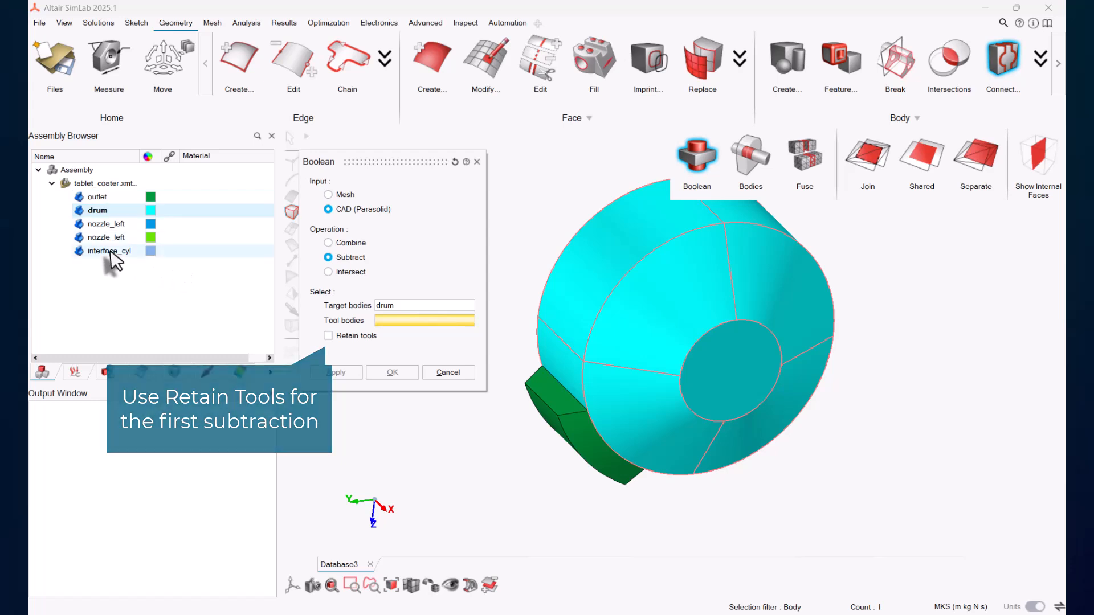
Step: Subtract the interface_cyl body from the drum, keeping the tool body
click(114, 251)
click(336, 372)
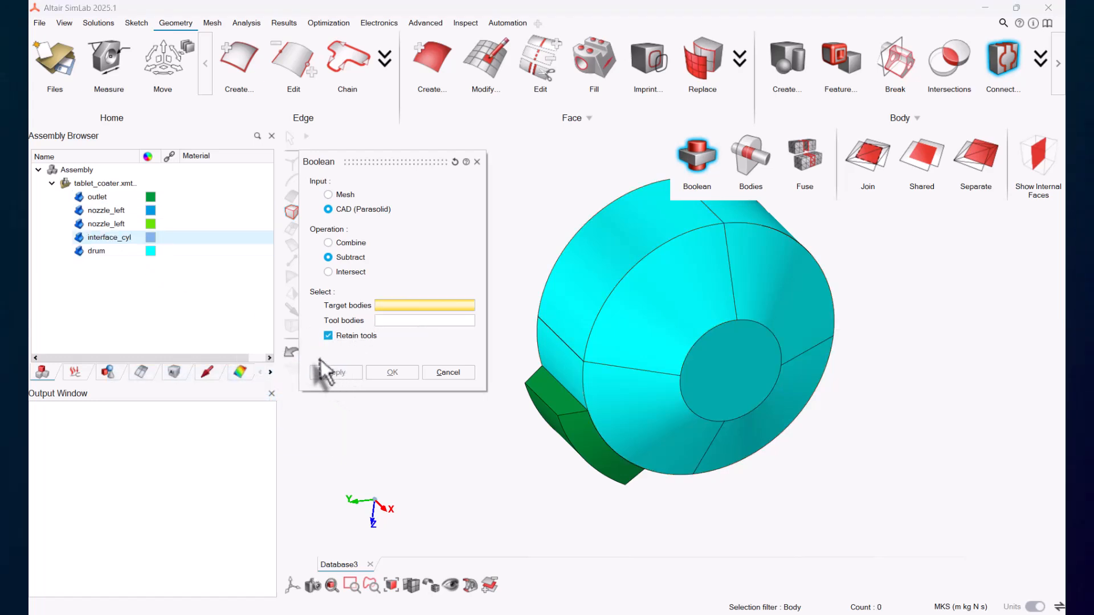
Step: Subtract both nozzle_left bodies from interface_cyl without retaining the tools, then close the Boolean dialog
click(112, 237)
click(395, 320)
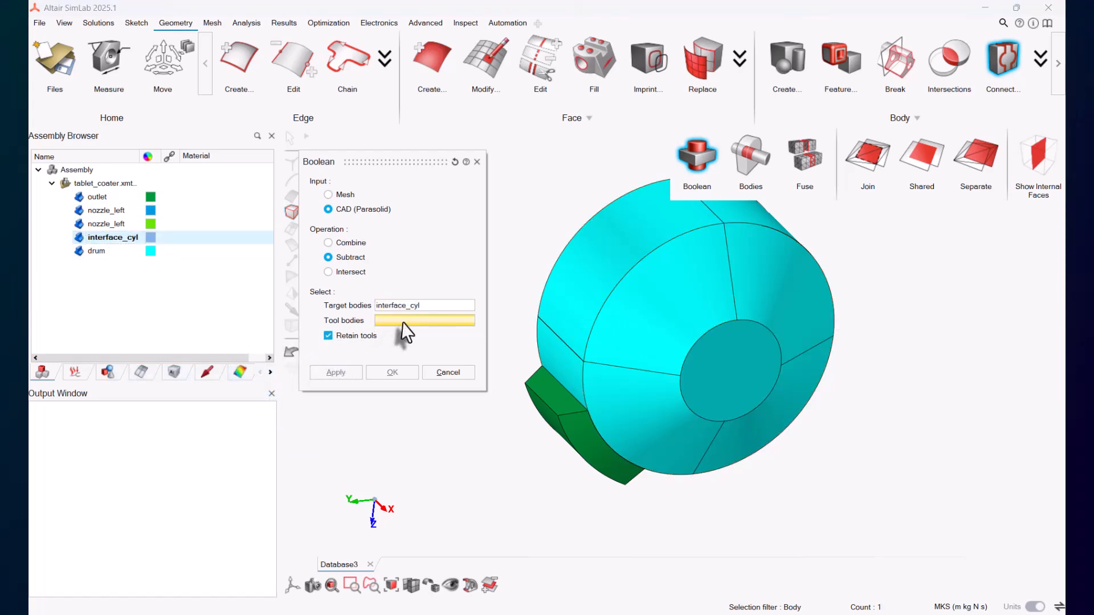
click(107, 211)
click(105, 223)
click(328, 335)
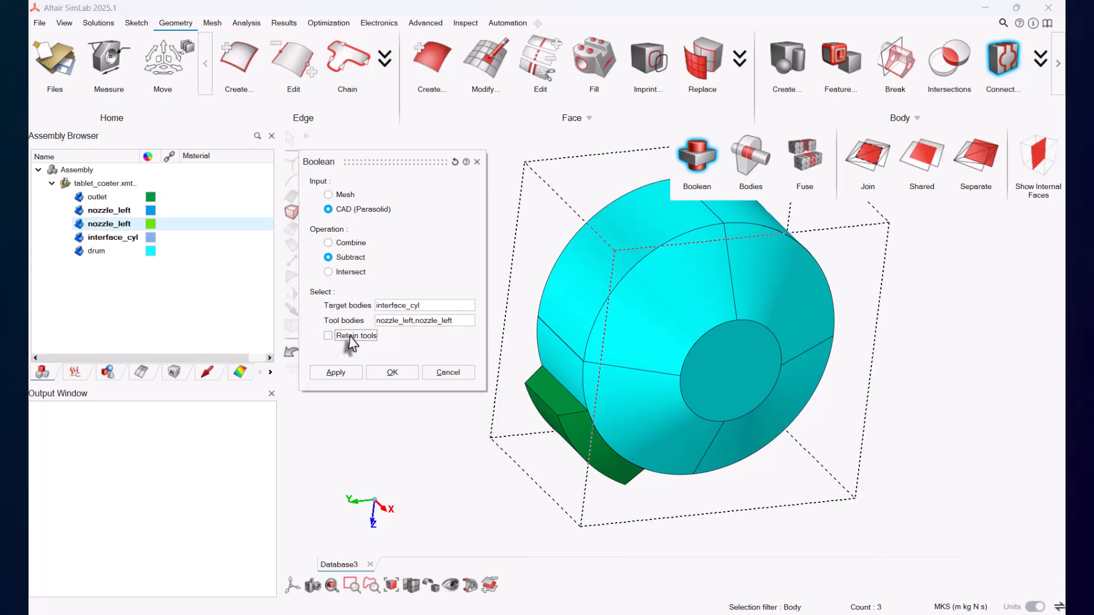
click(343, 371)
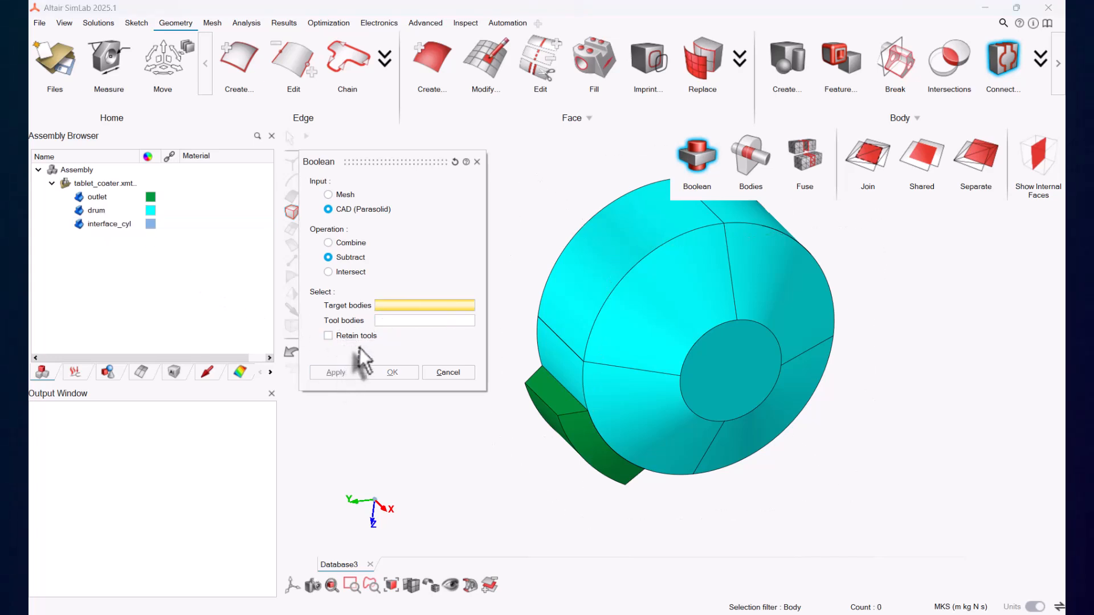
click(477, 161)
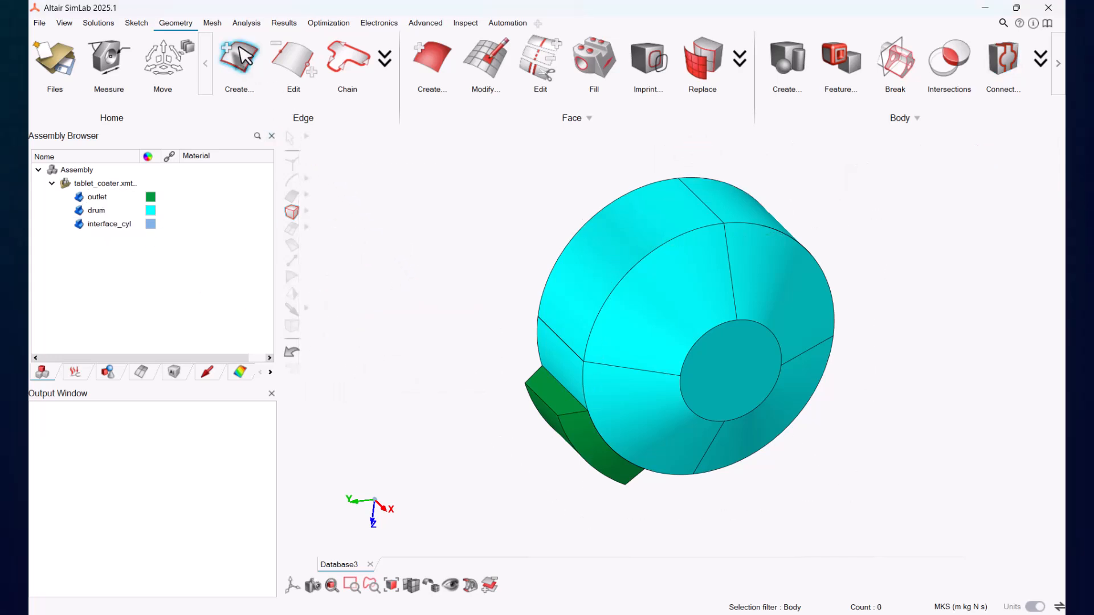
Step: Start a Face mesh control and select the drum's outer circumferential faces
click(212, 23)
click(248, 63)
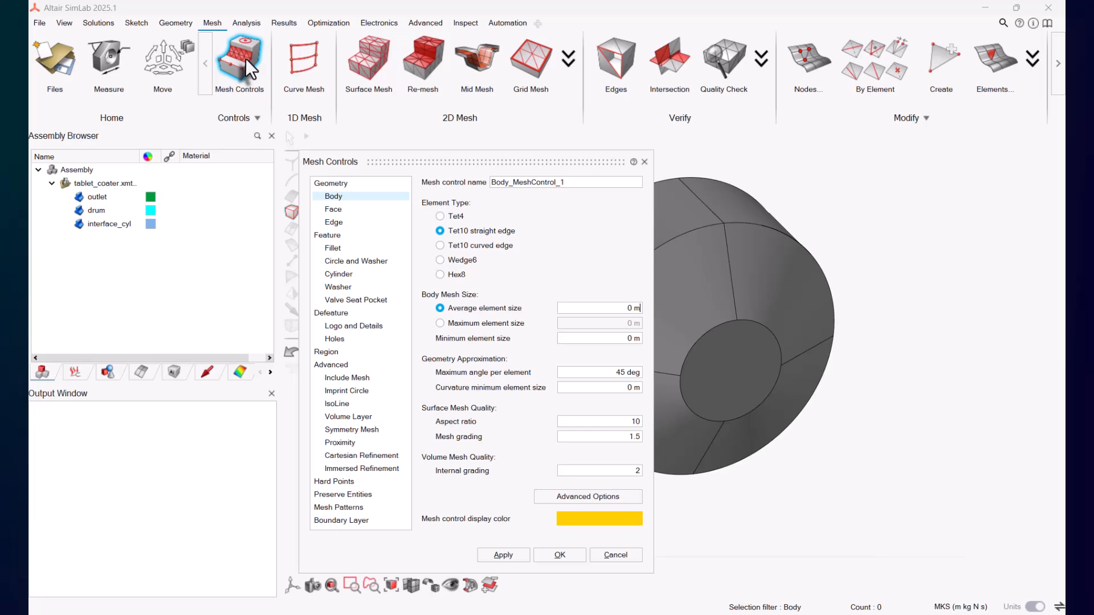
click(333, 209)
drag(444, 164, 307, 161)
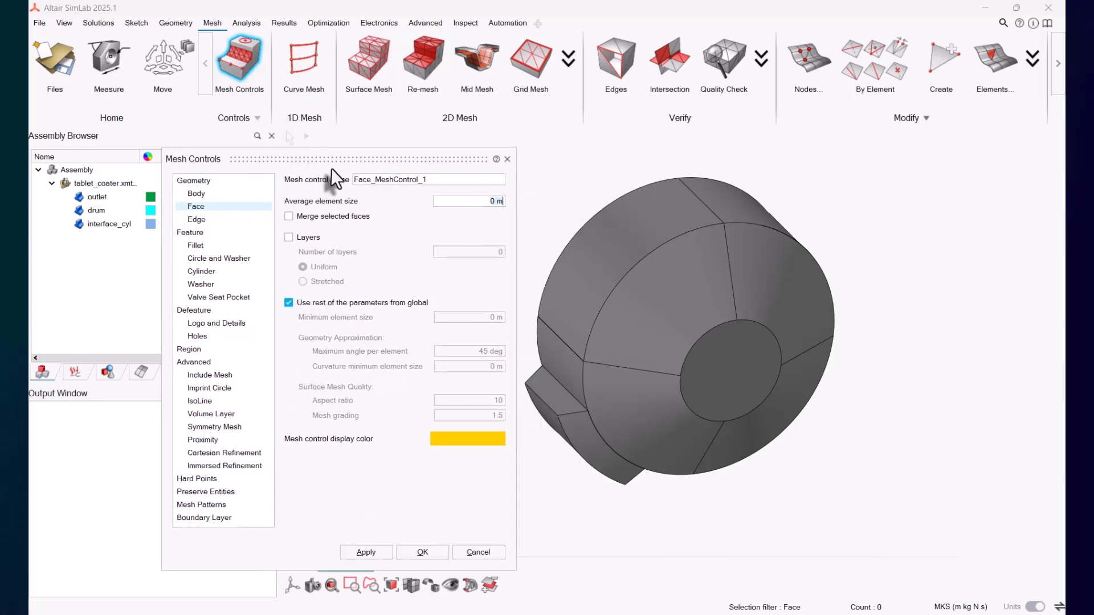
click(606, 256)
click(655, 302)
click(740, 211)
click(750, 284)
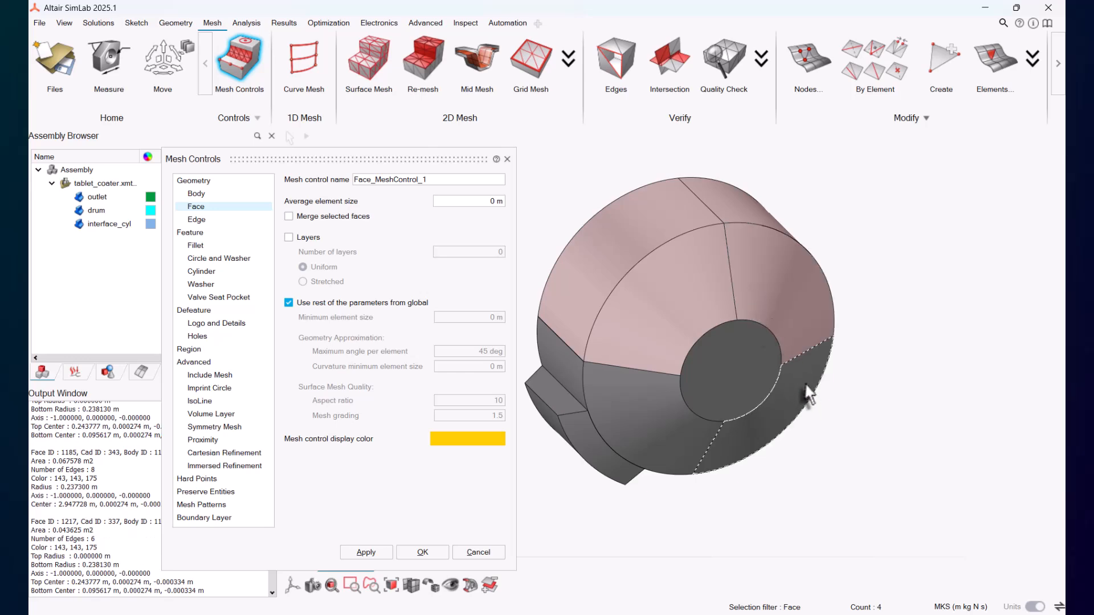
click(806, 386)
click(741, 376)
click(675, 418)
click(569, 375)
Step: Select the remaining outer faces of the drum from the other side and hide the drum body
middle_drag(572, 377, 758, 340)
click(662, 398)
click(709, 384)
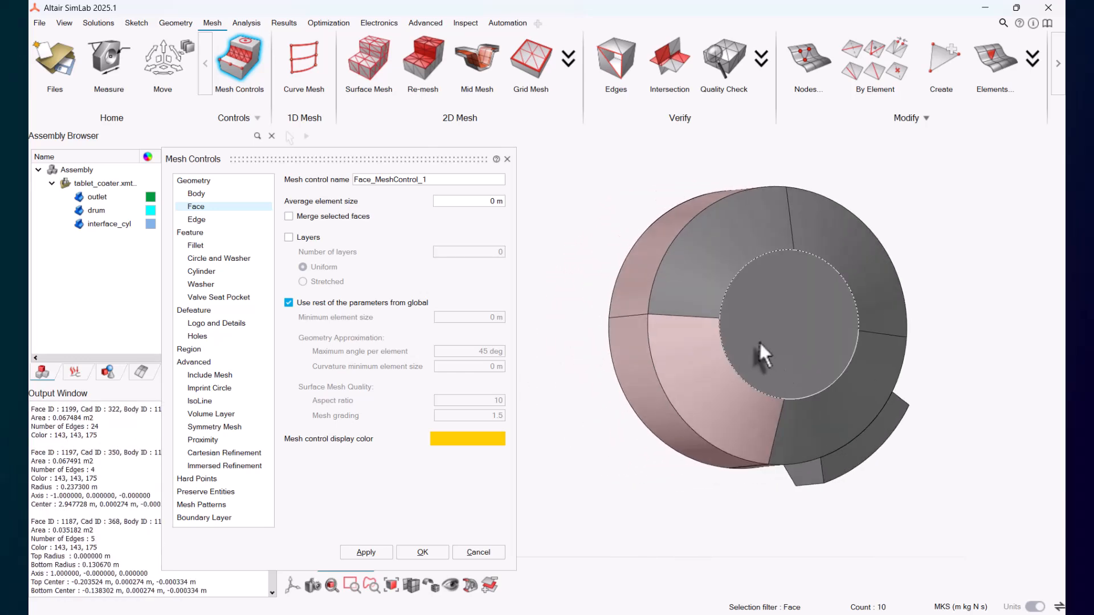
click(759, 341)
click(701, 274)
click(845, 266)
click(857, 391)
middle_drag(856, 390, 833, 496)
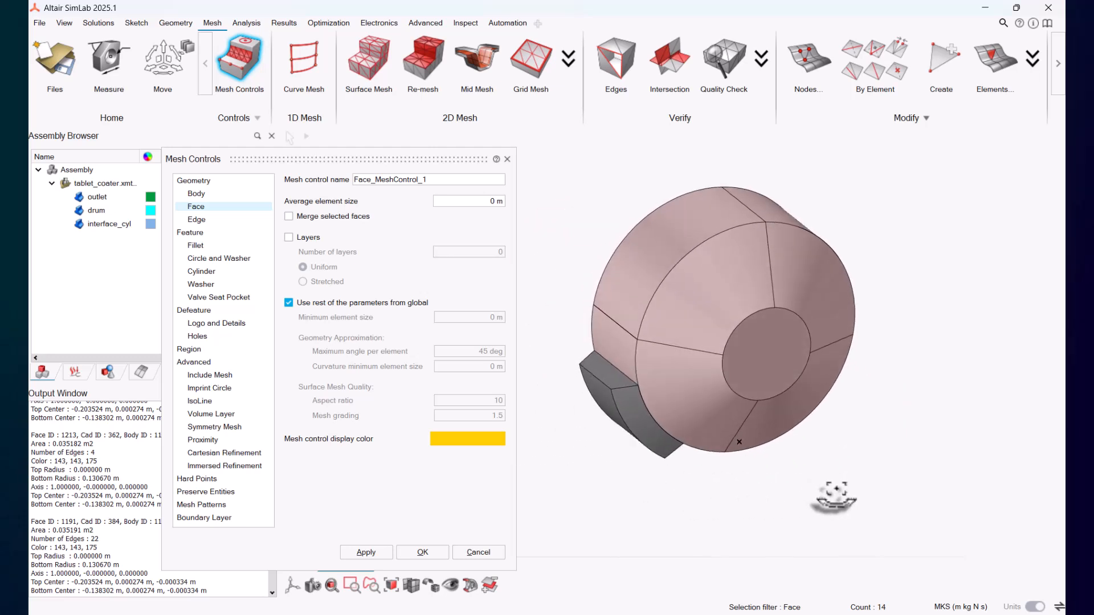
scroll(815, 470, up, 3)
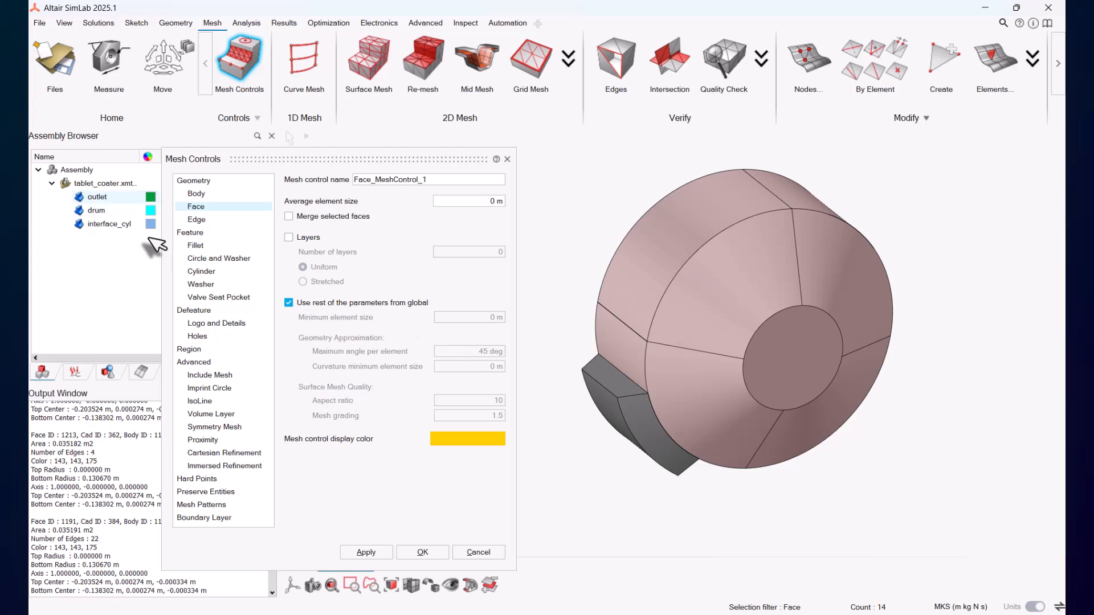
click(79, 212)
Step: Add the outlet's outer faces and apply a 0.02 m average element size to the selected outer faces
middle_drag(762, 457, 678, 440)
drag(575, 326, 644, 407)
middle_drag(643, 407, 541, 293)
click(685, 456)
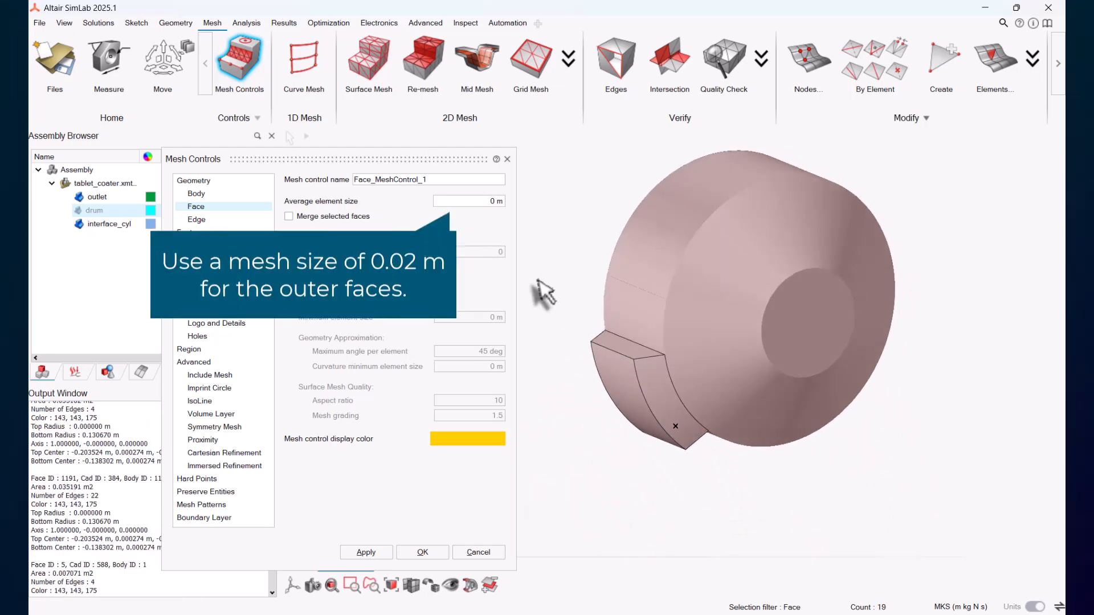
click(472, 203)
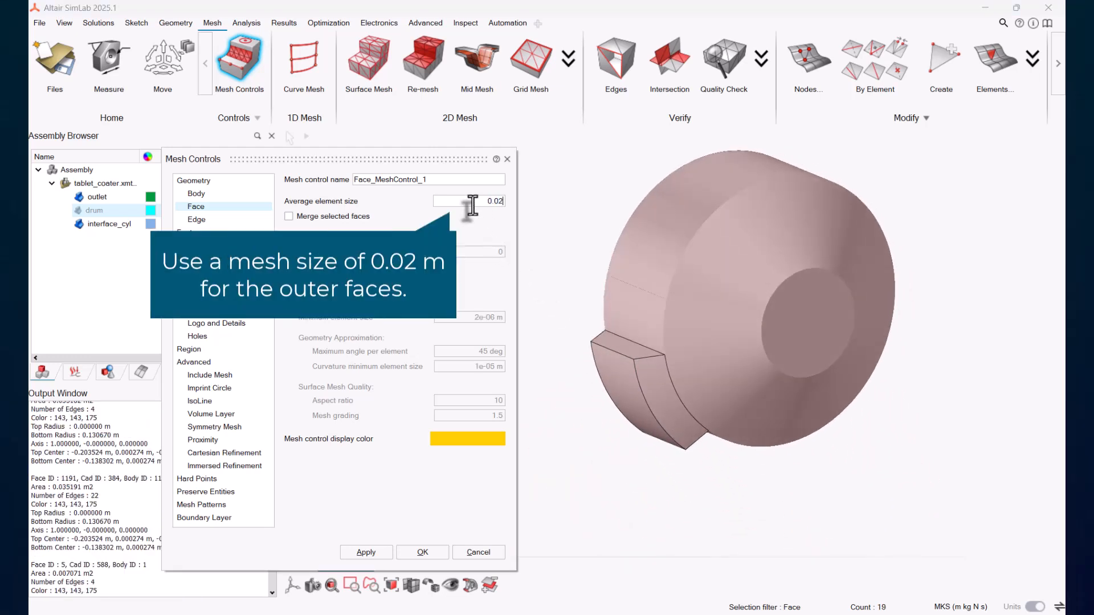
click(365, 552)
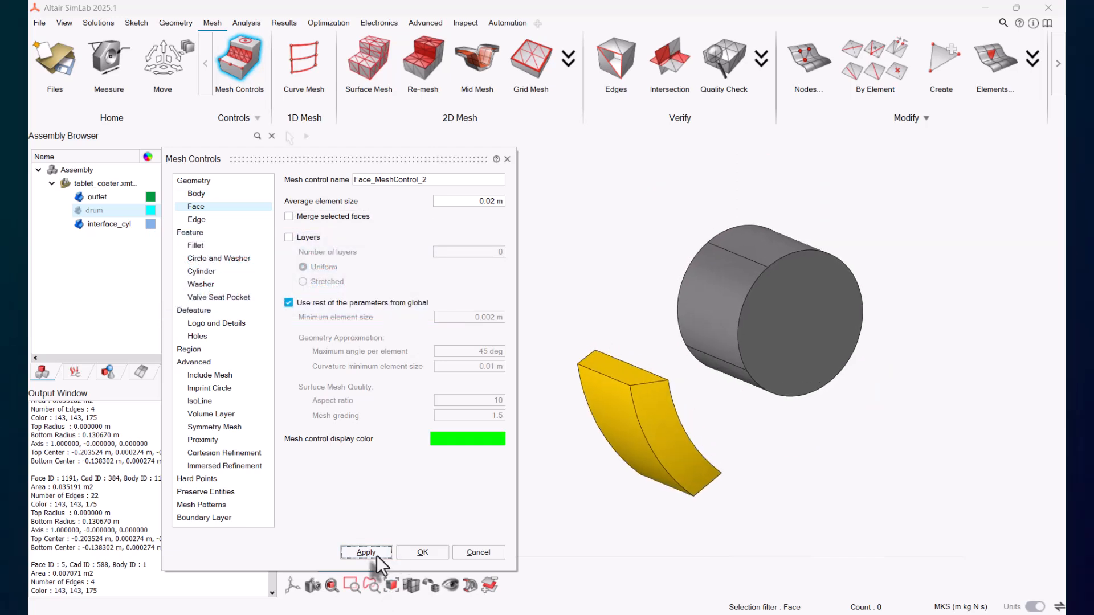
Step: Show only the drum body and hide its outer faces to expose the inside
click(79, 222)
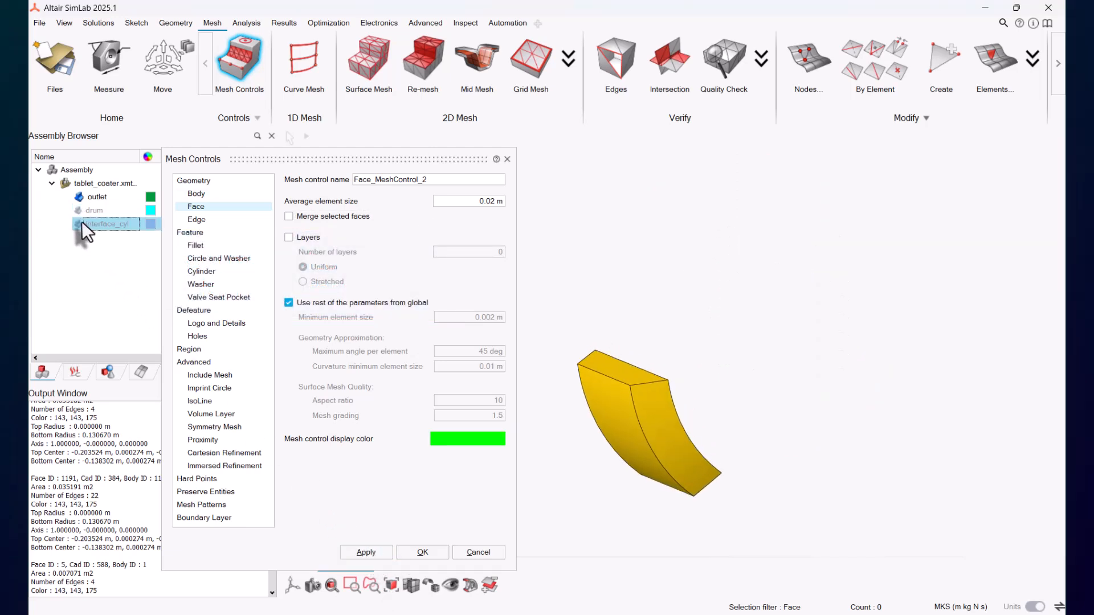
click(78, 211)
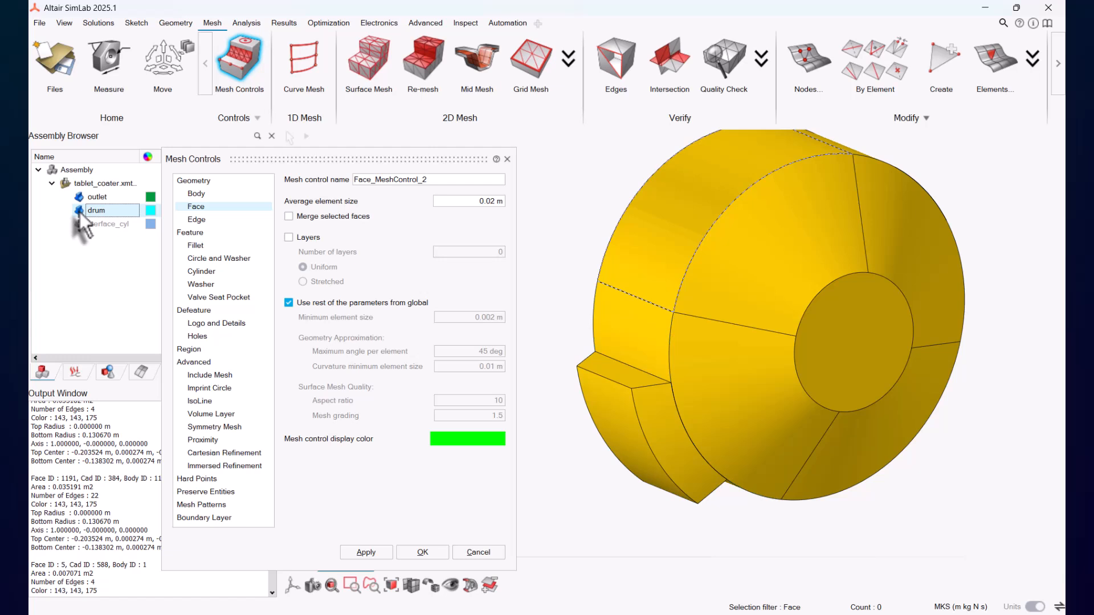
click(76, 196)
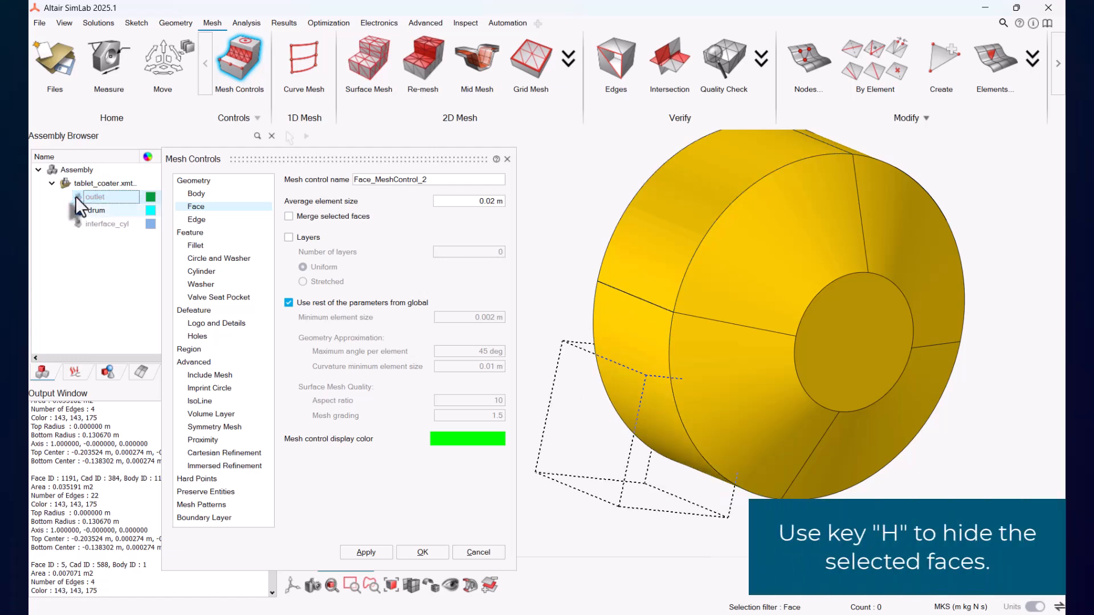
click(674, 246)
key(h)
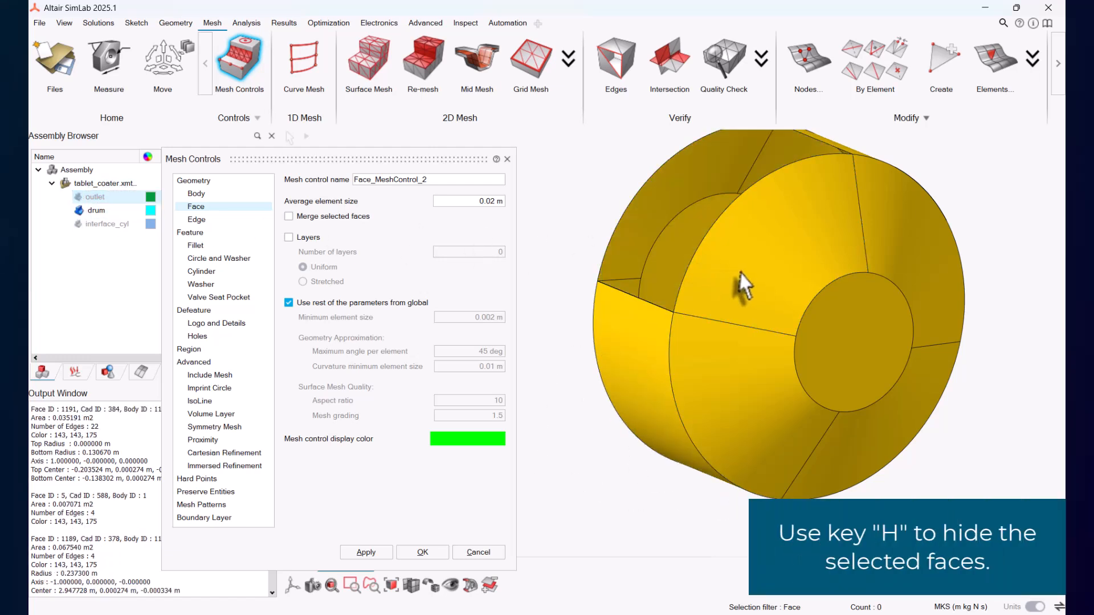
click(741, 272)
key(h)
click(740, 398)
key(h)
click(820, 373)
key(h)
click(843, 461)
key(h)
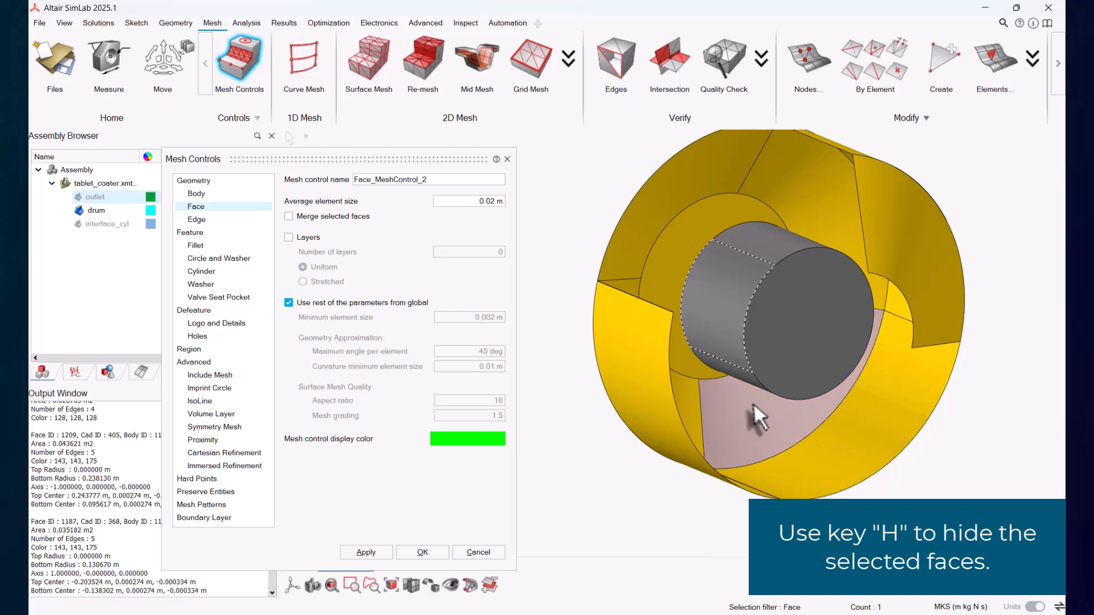
Step: Hide the drum's remaining end faces to expose the inner cylindrical cavity
key(h)
click(667, 251)
key(h)
click(722, 181)
key(h)
click(773, 186)
key(h)
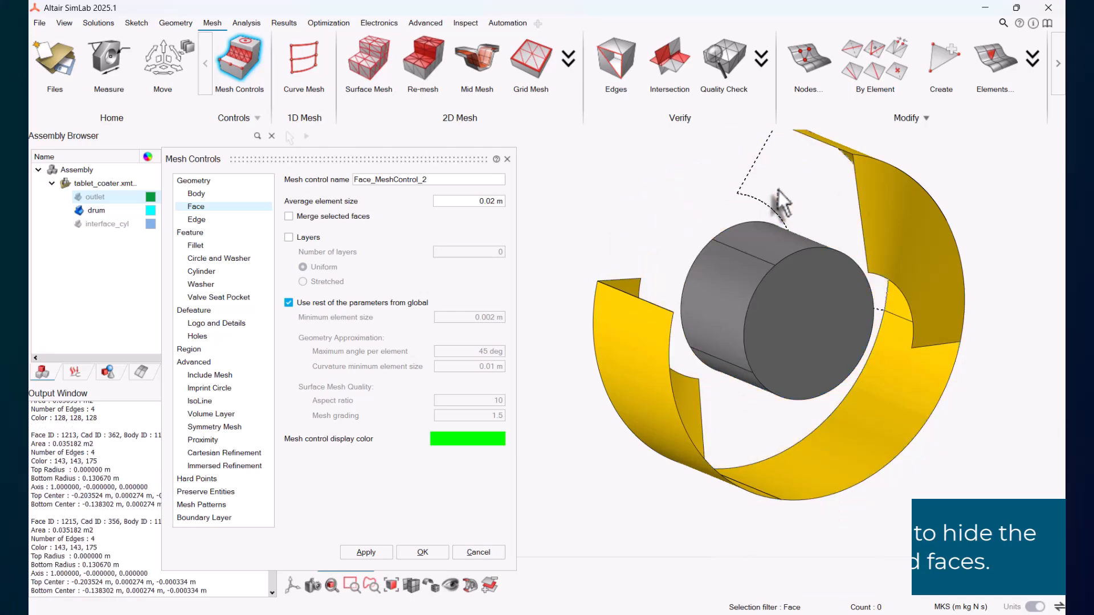
Step: Select the faces of the drum's inner cylindrical cavity
click(733, 295)
click(786, 241)
click(797, 329)
middle_drag(798, 329, 624, 418)
click(753, 449)
click(612, 425)
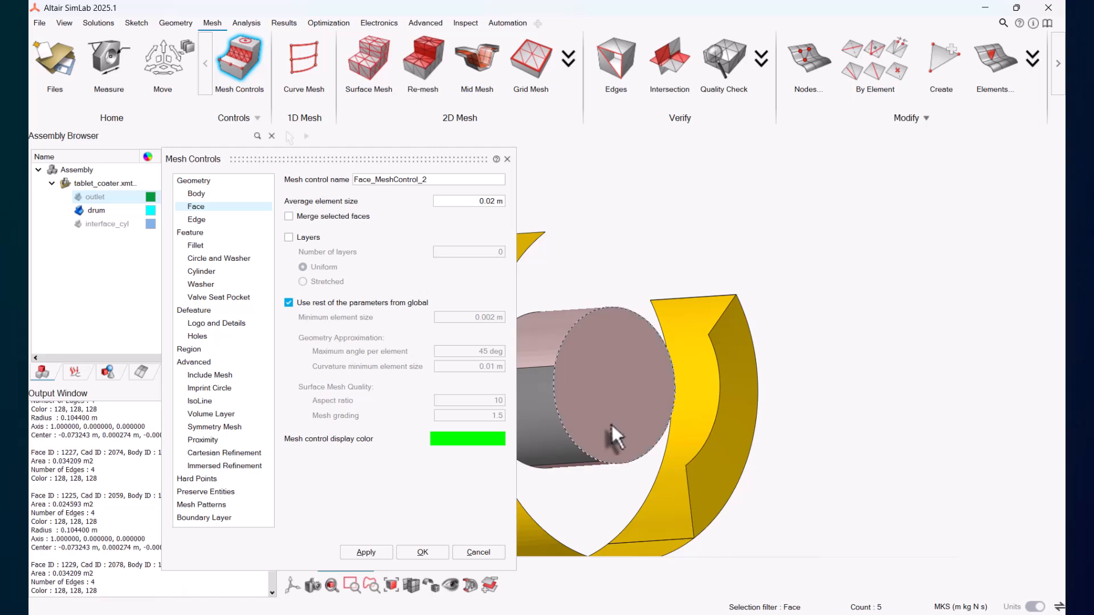
click(552, 443)
middle_drag(553, 443, 599, 314)
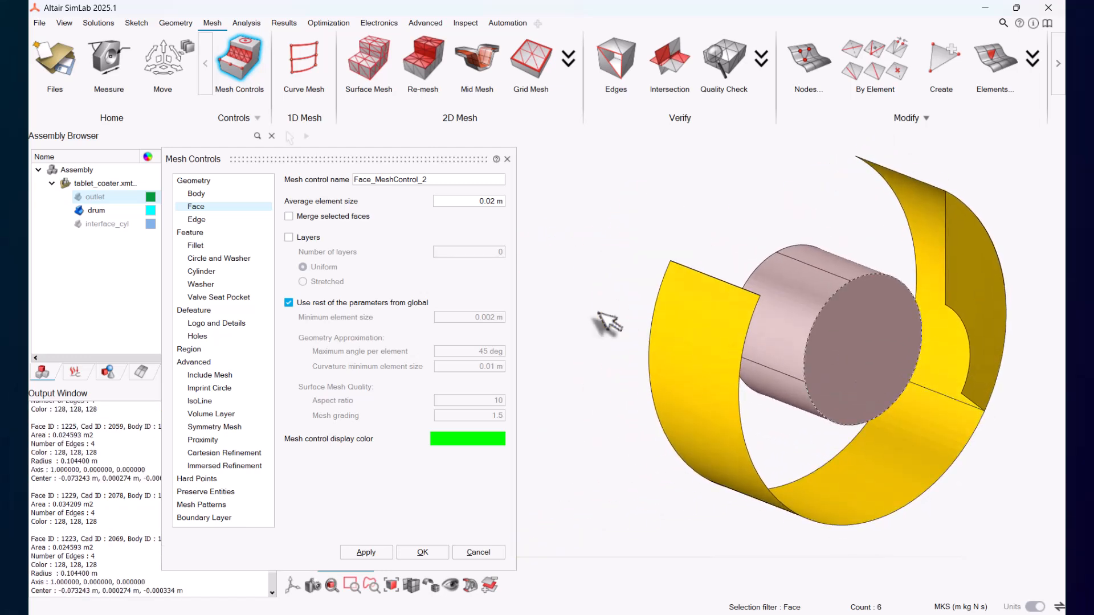
Step: Show interface_cyl, hide the drum, and select the cylinder's faces
click(79, 224)
click(79, 210)
click(801, 314)
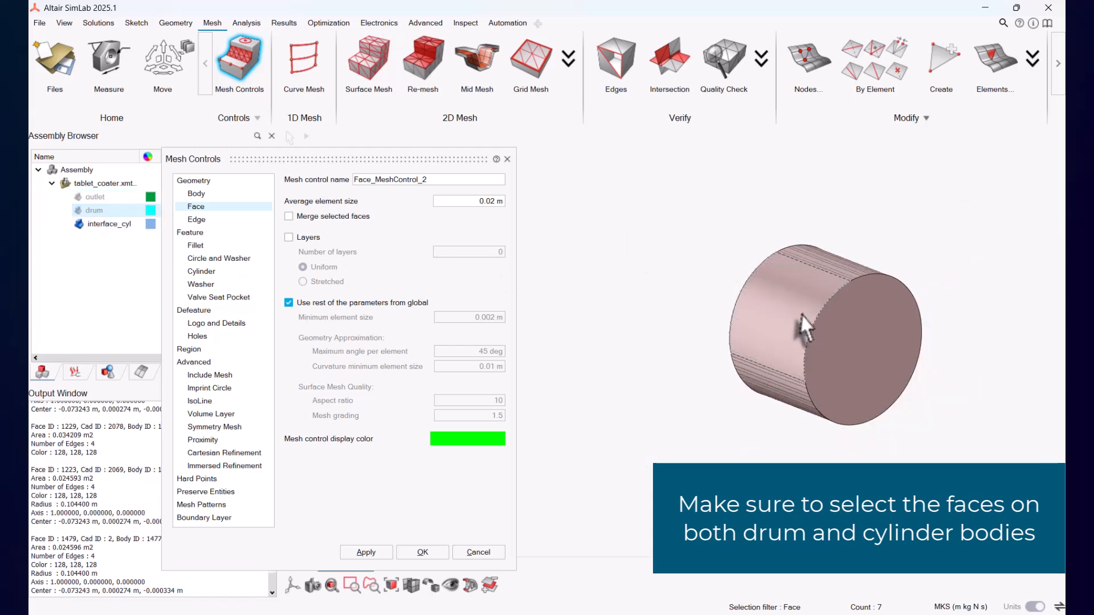
click(787, 395)
click(856, 343)
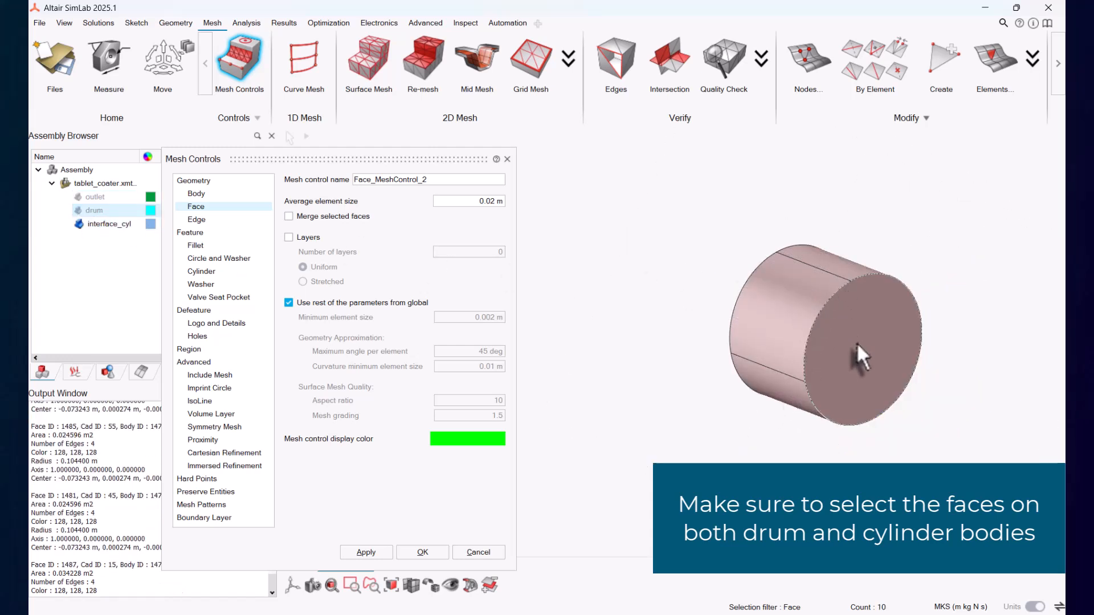
middle_drag(856, 343, 819, 350)
click(819, 350)
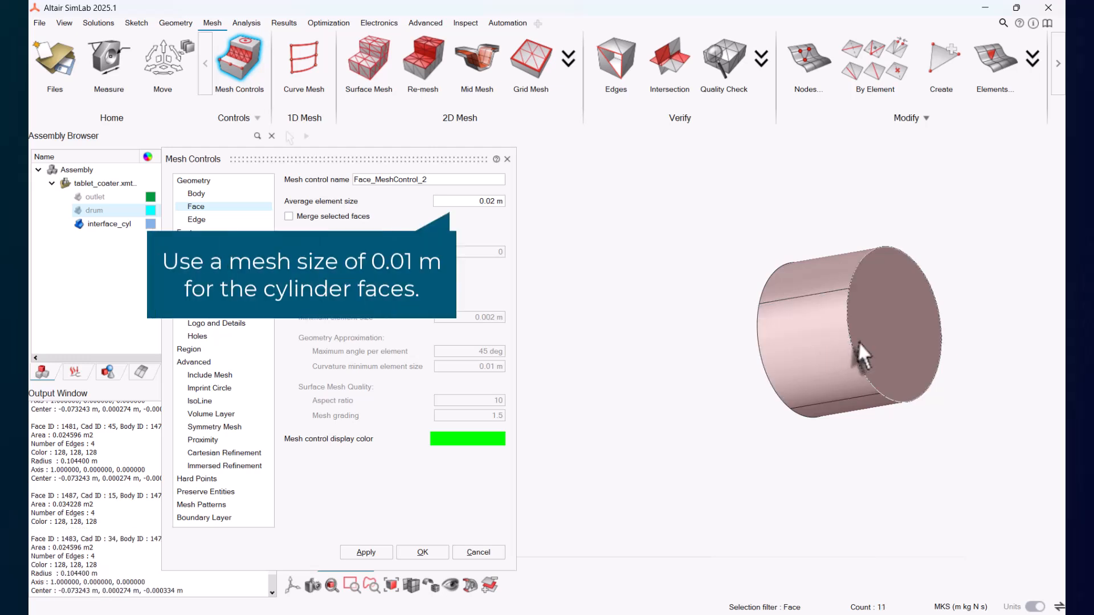
Step: Apply a 0.01 m average element size to the selected drum cavity and cylinder faces
click(864, 335)
click(469, 203)
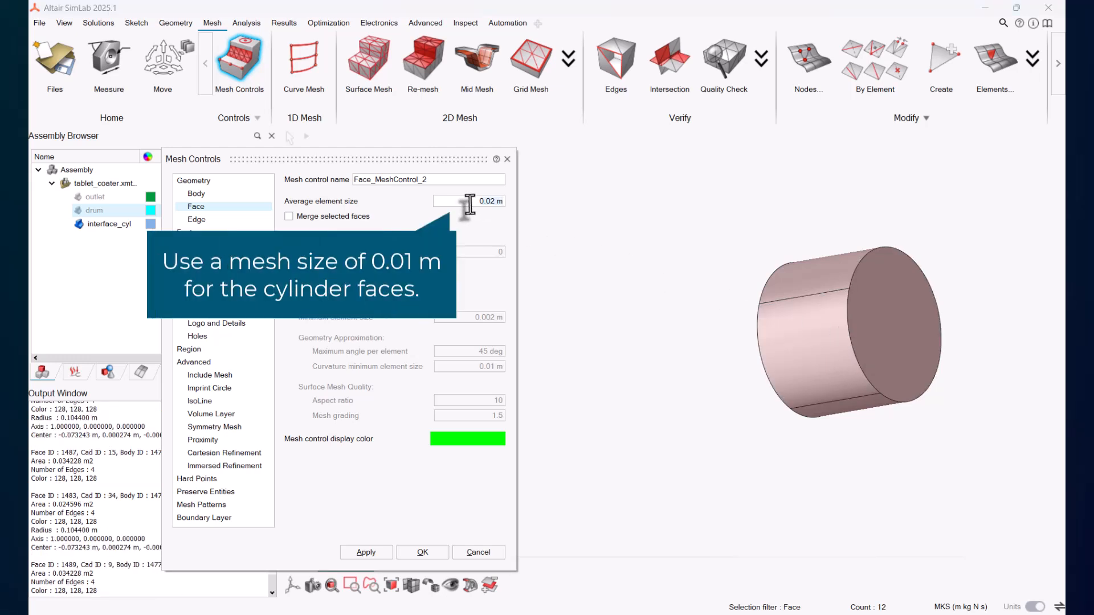
click(366, 552)
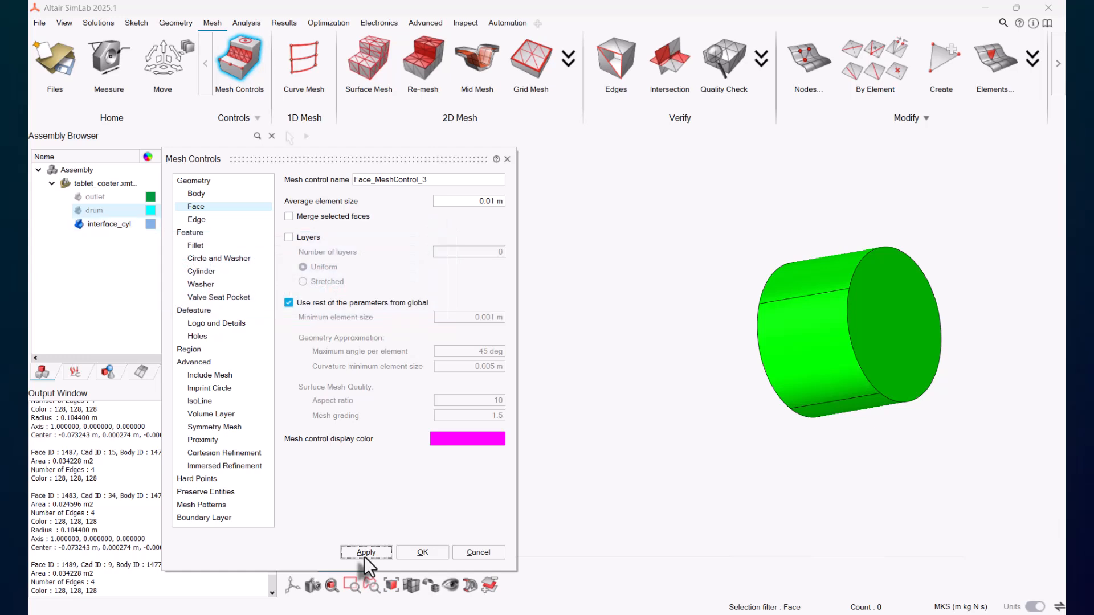
Step: Show the bodies again and hide the enclosing outer faces to expose the nozzles
middle_drag(843, 363, 843, 393)
click(390, 584)
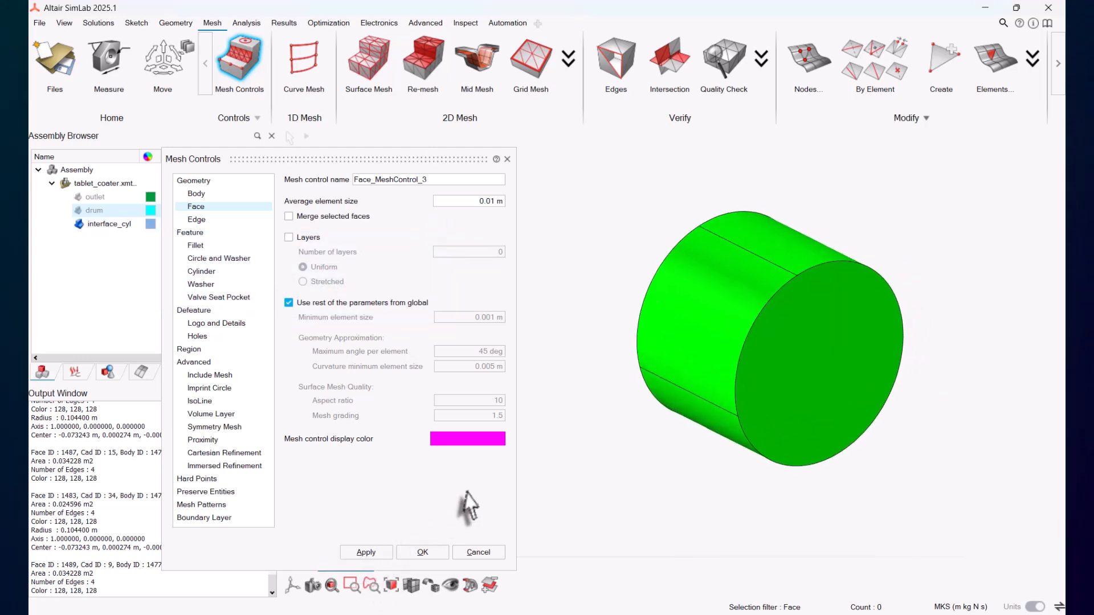
click(722, 358)
key(h)
click(792, 372)
key(h)
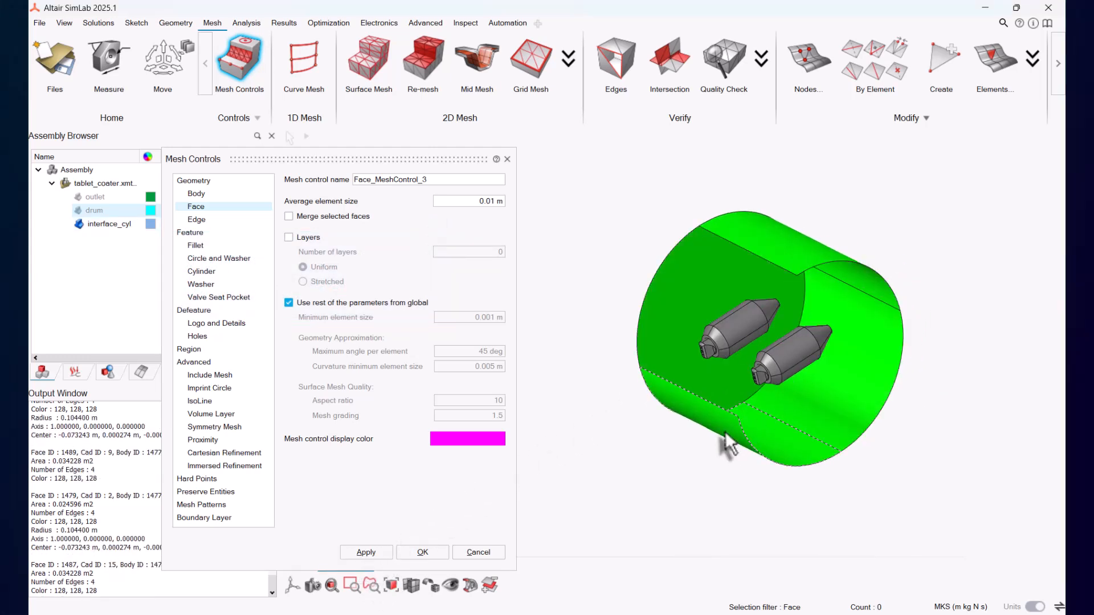
click(720, 431)
key(h)
click(815, 377)
key(h)
click(711, 270)
key(h)
click(785, 241)
key(h)
Step: Zoom into the first nozzle's head and select its tip faces and surrounding mounting faces
scroll(786, 243, up, 6)
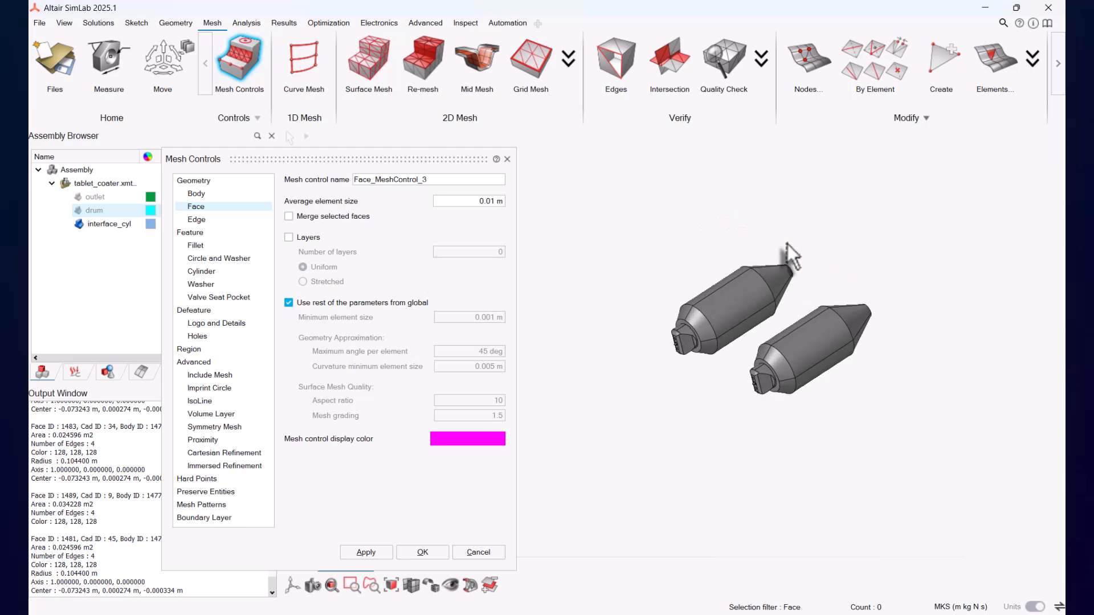
scroll(787, 242, up, 10)
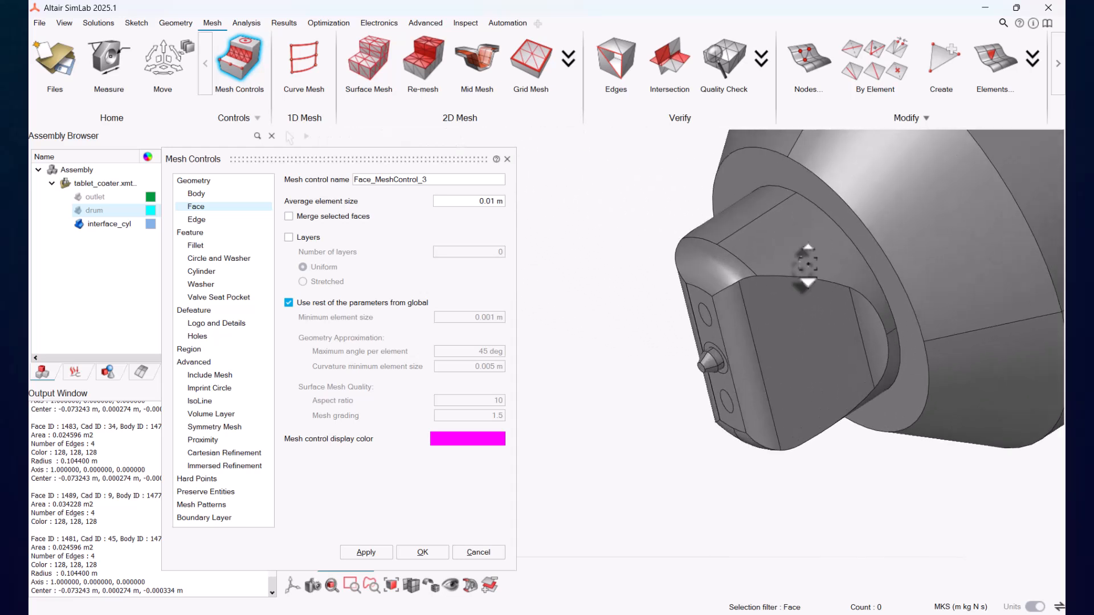
click(665, 244)
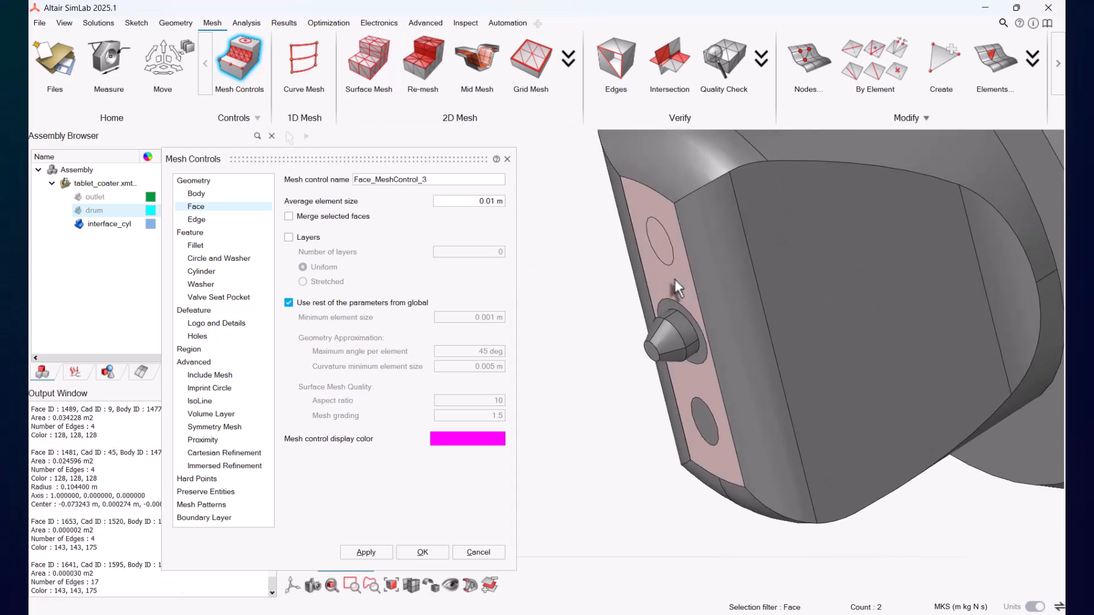
click(678, 327)
click(668, 313)
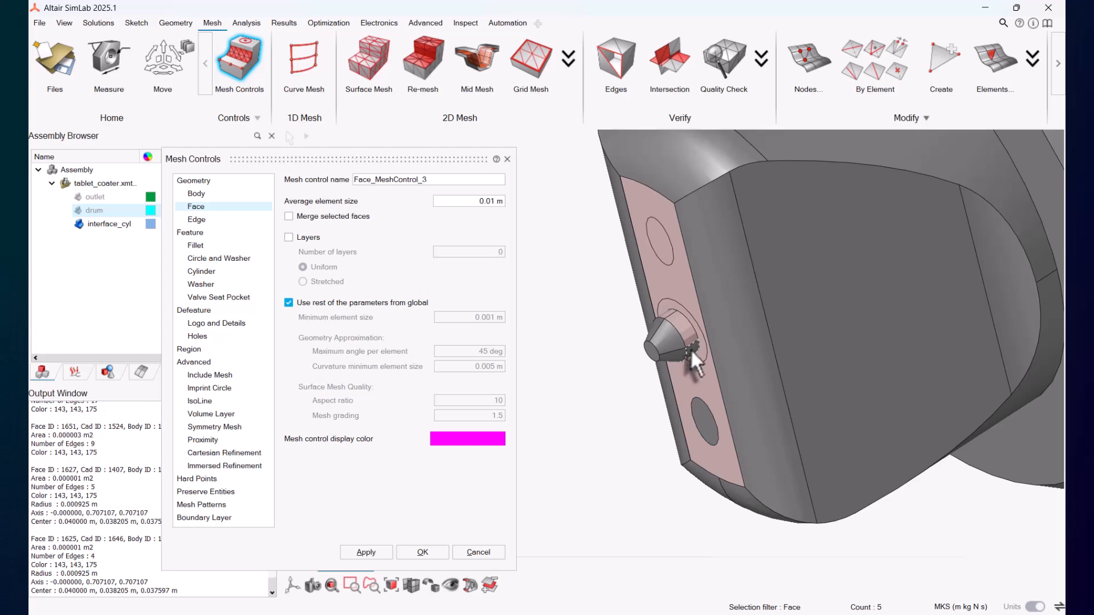
click(691, 349)
click(663, 338)
click(654, 326)
click(678, 351)
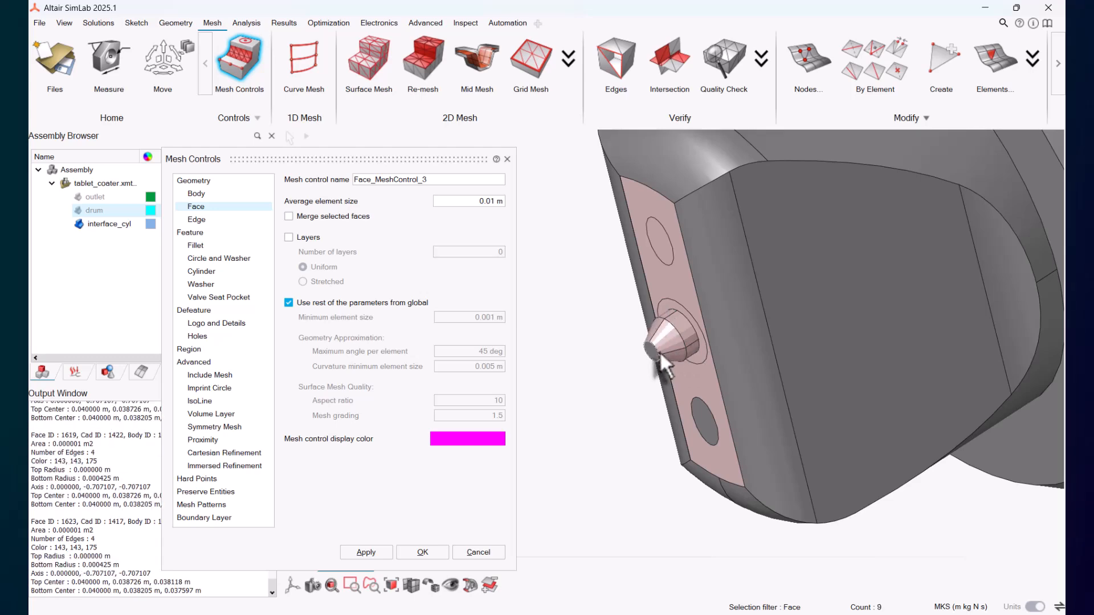
click(678, 382)
click(702, 405)
middle_drag(701, 405, 714, 359)
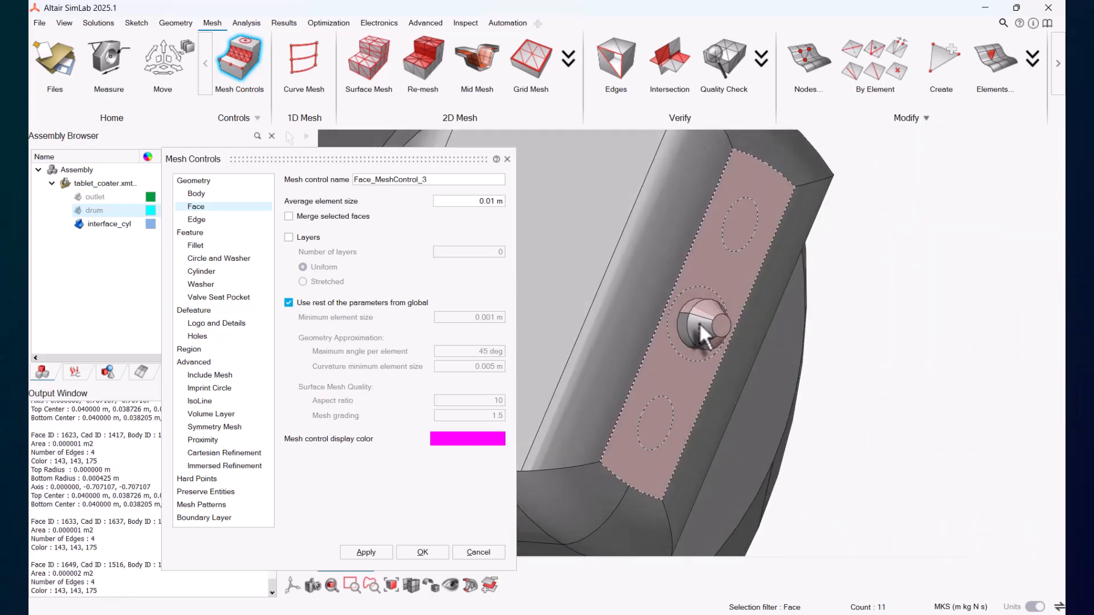
click(691, 323)
click(684, 326)
scroll(683, 326, down, 6)
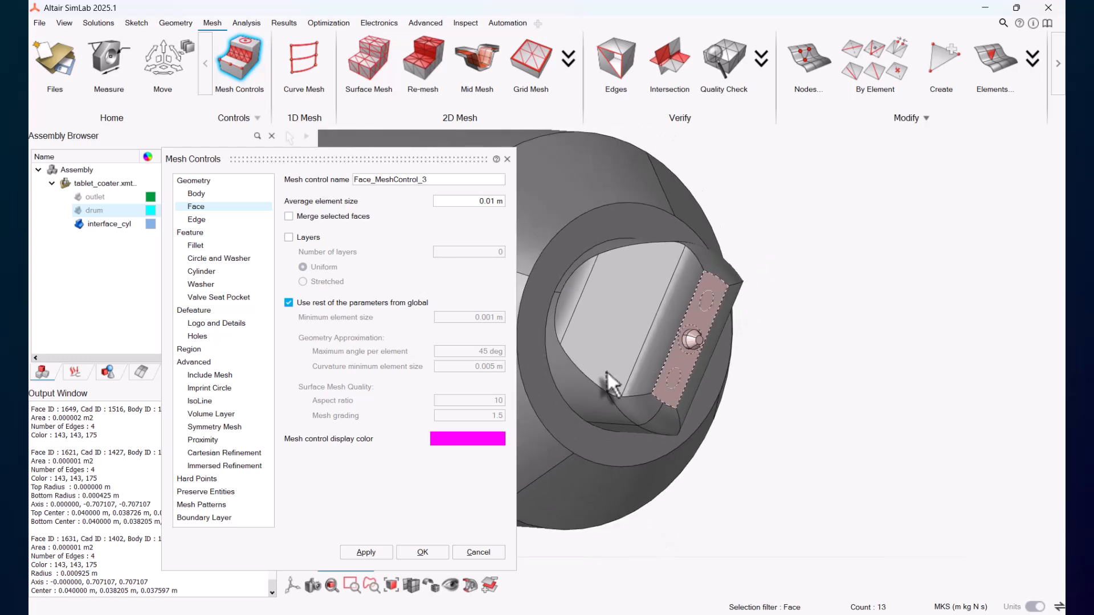
Step: Rotate to the second nozzle and add its head faces and surrounding mounting faces to the selection
middle_drag(607, 373, 806, 458)
scroll(788, 431, up, 8)
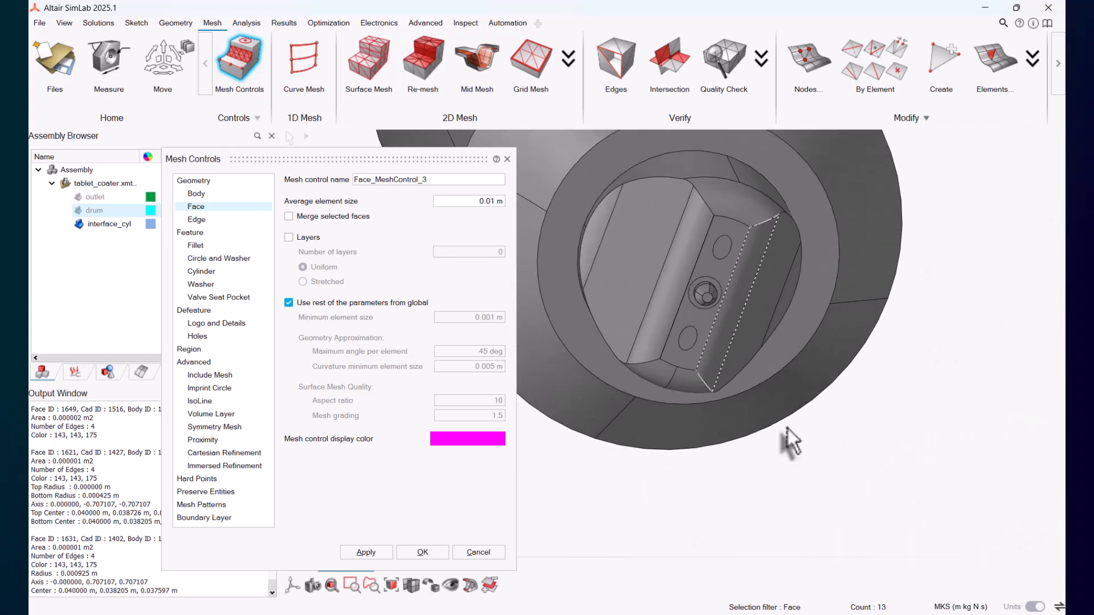
scroll(713, 234, up, 3)
click(713, 234)
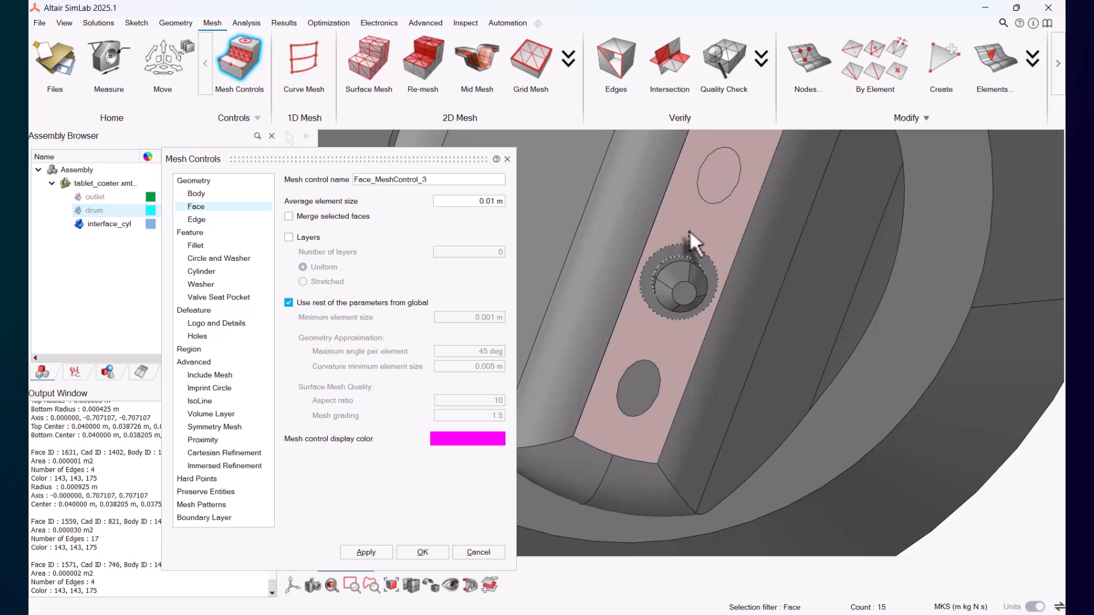
click(680, 260)
click(681, 271)
click(695, 269)
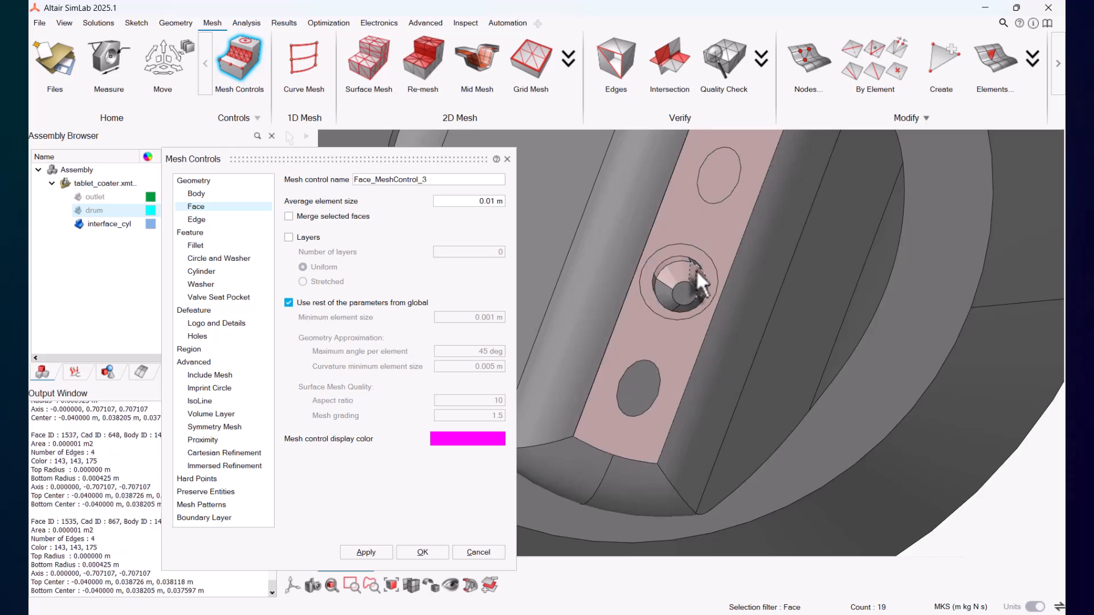
click(695, 264)
click(696, 300)
click(692, 293)
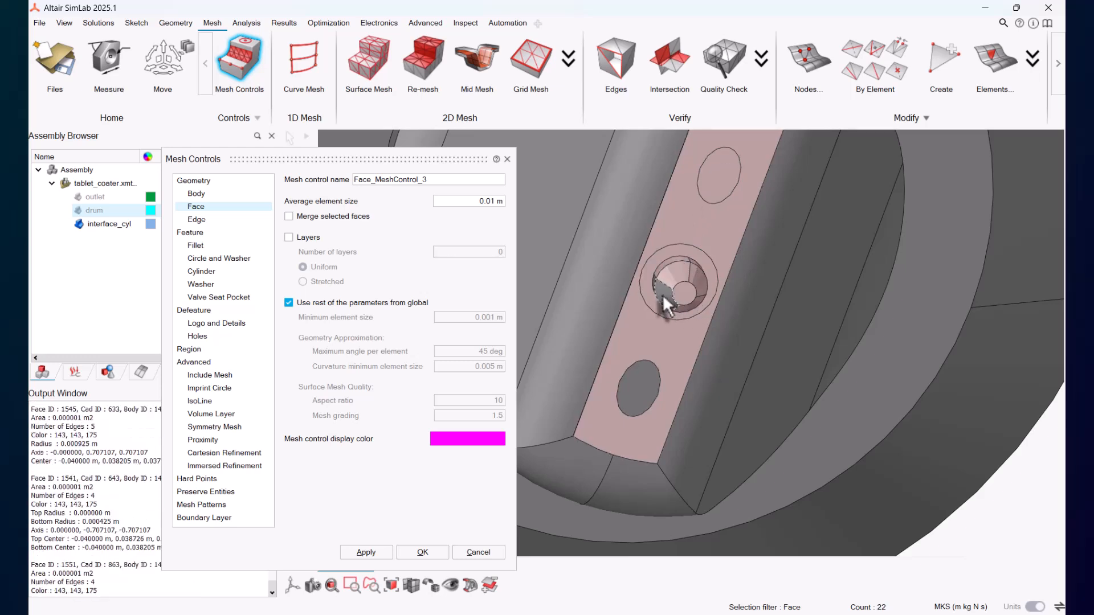
click(661, 295)
click(655, 280)
click(638, 381)
middle_drag(638, 381, 672, 370)
click(702, 329)
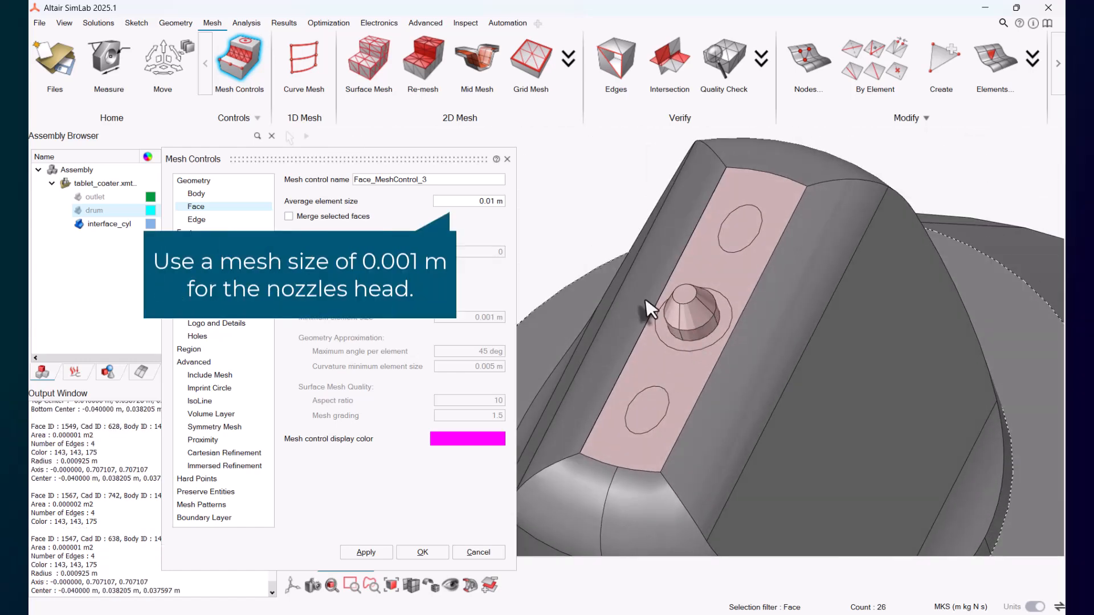
Step: Apply a face mesh control with a 0.001 m average element size to the selected nozzle head faces
triple_click(460, 202)
text(0)
text(.00)
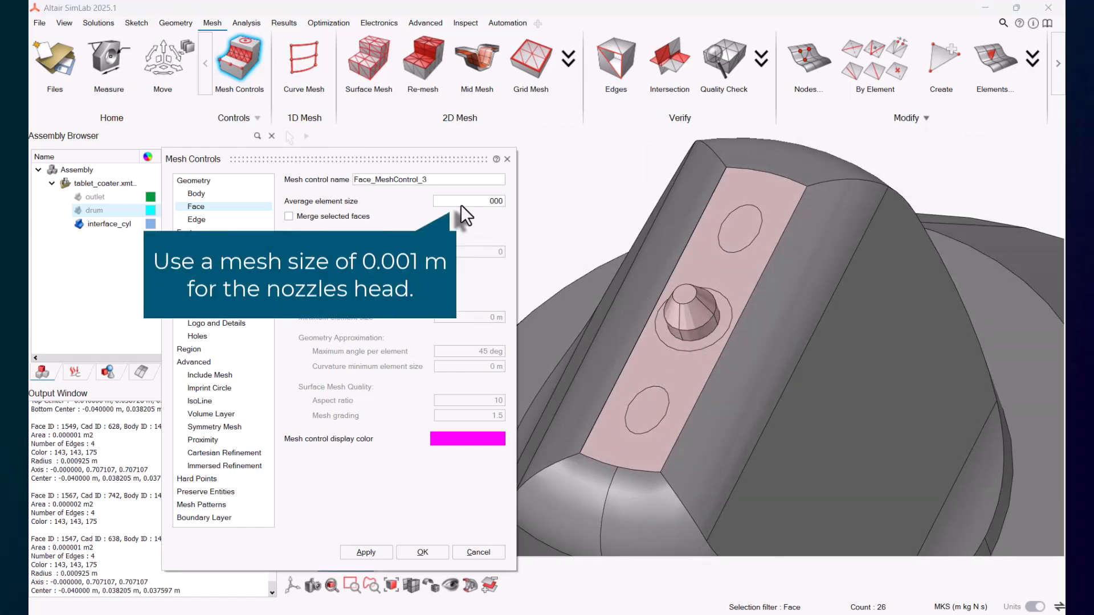
text(1)
key(Tab)
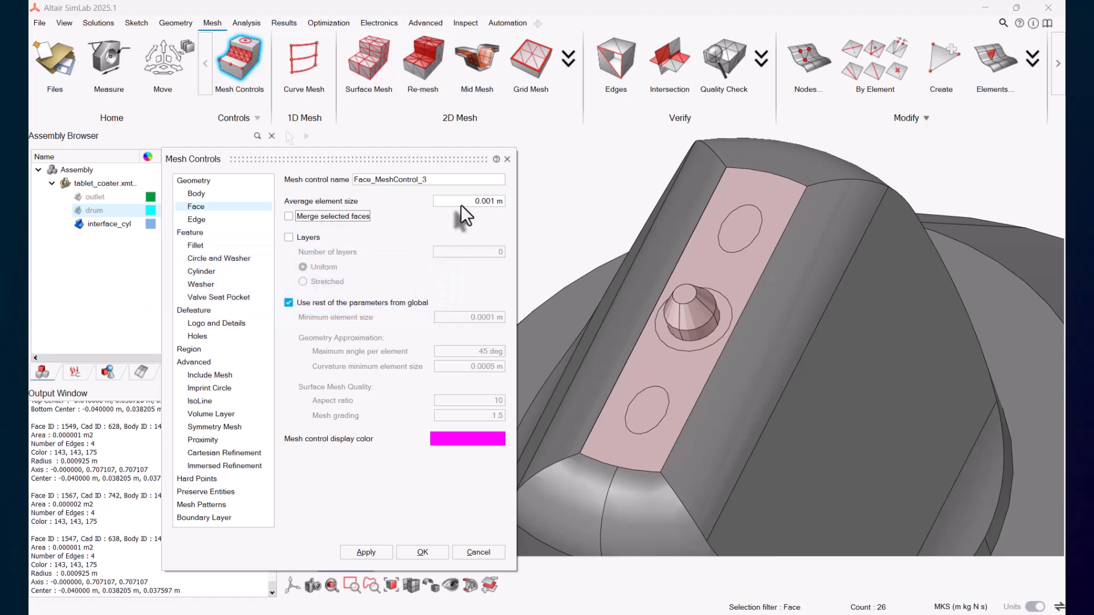
click(376, 552)
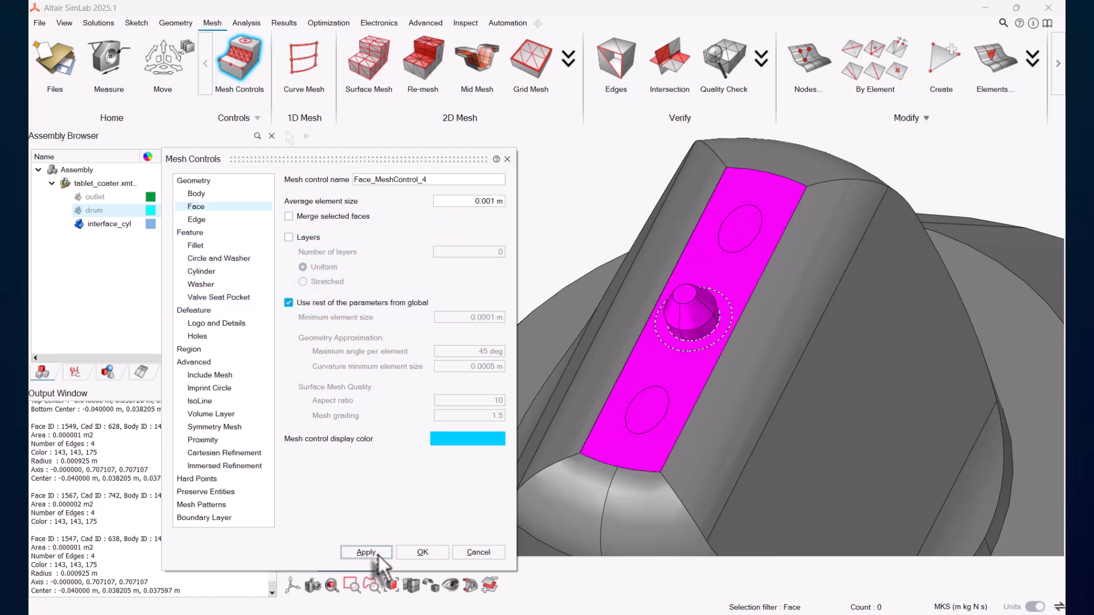
Step: Zoom out and box-select all faces of both nozzles
scroll(378, 556, down, 12)
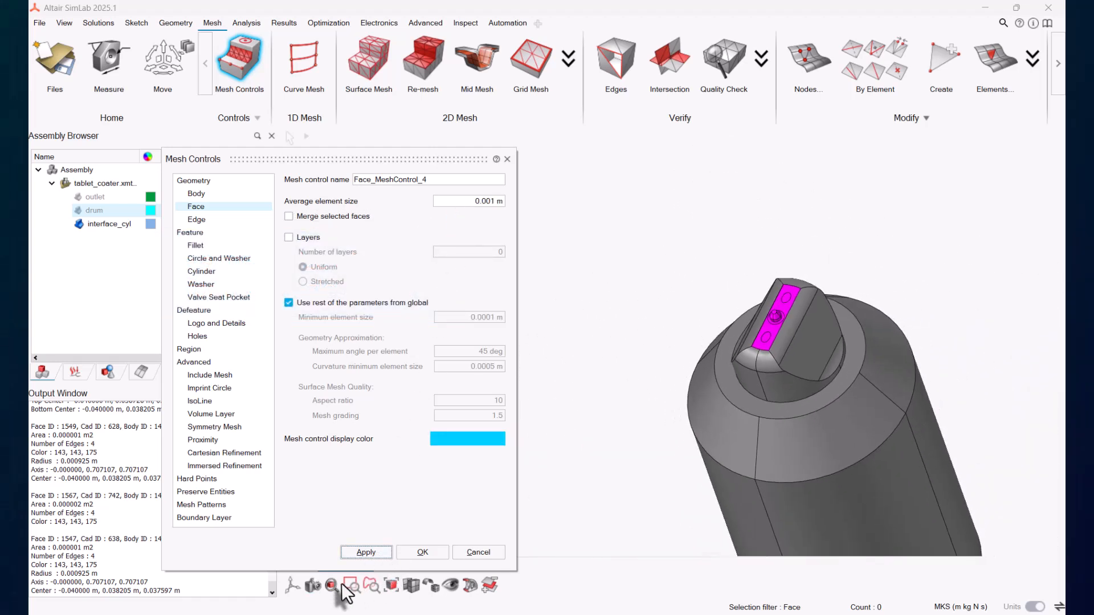
click(341, 584)
middle_drag(343, 583, 625, 392)
scroll(629, 396, down, 1)
right_drag(650, 409, 713, 423)
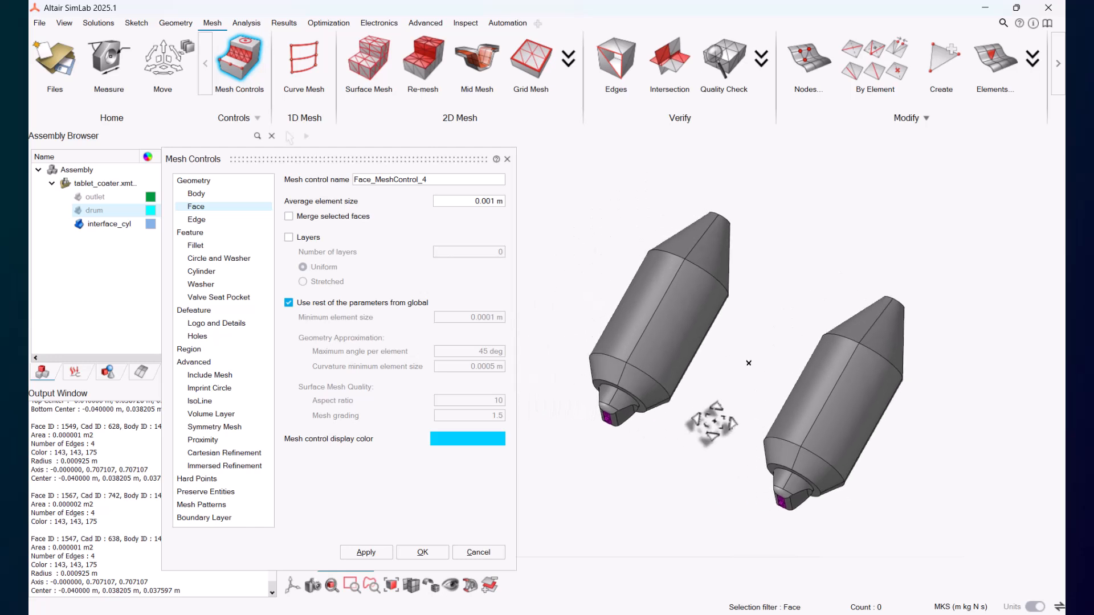
drag(558, 185, 951, 551)
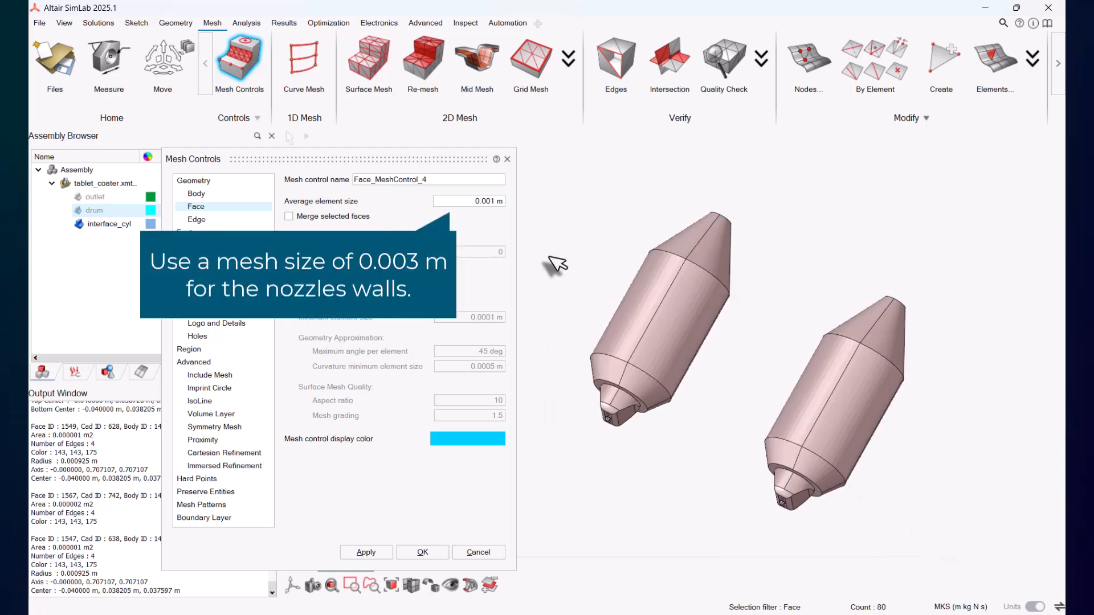
Step: Apply a 0.003 m average element size to the nozzle walls without overwriting the head controls, then close Mesh Controls
click(466, 201)
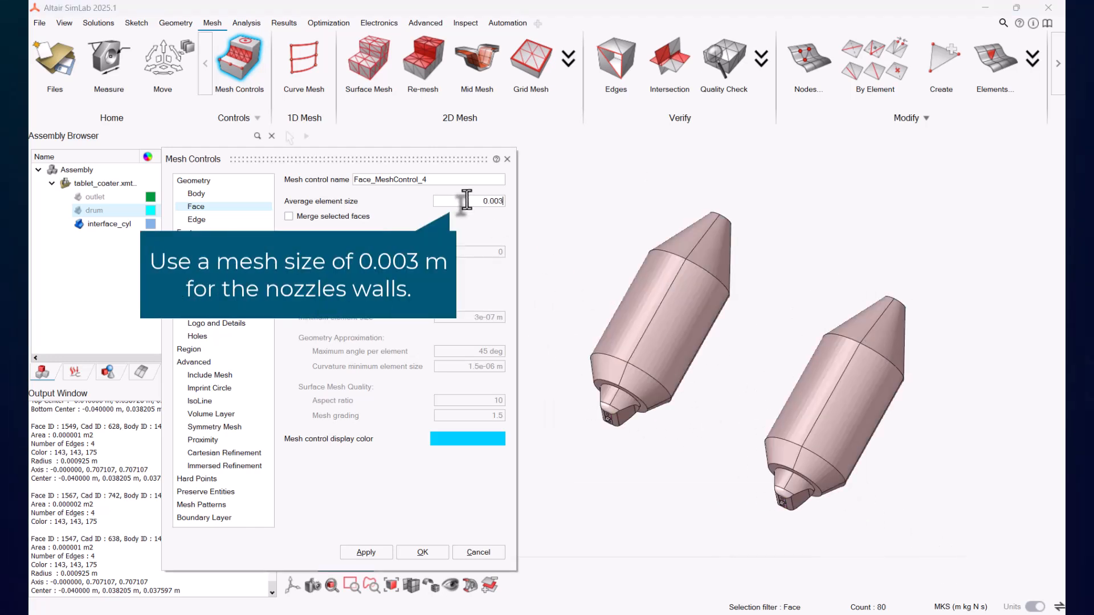
text(0.003)
click(366, 552)
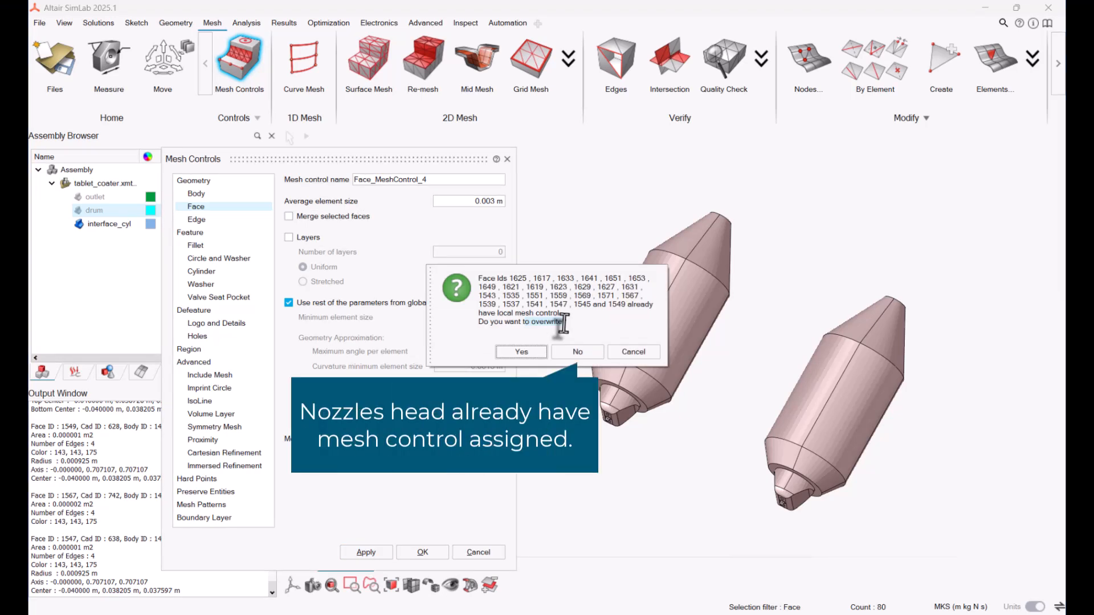
click(579, 352)
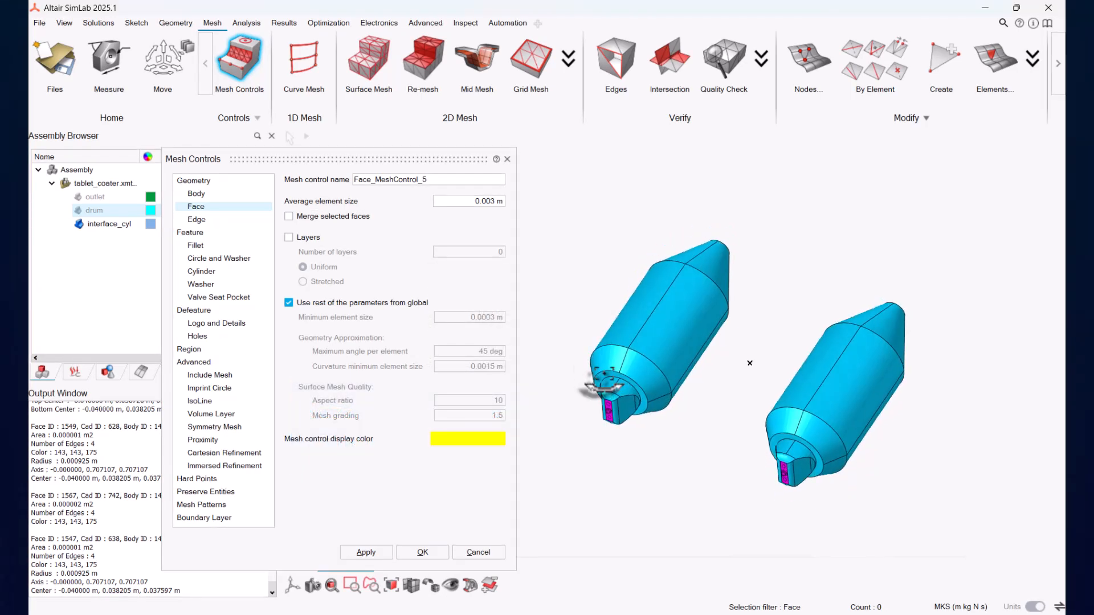
middle_drag(604, 383, 600, 371)
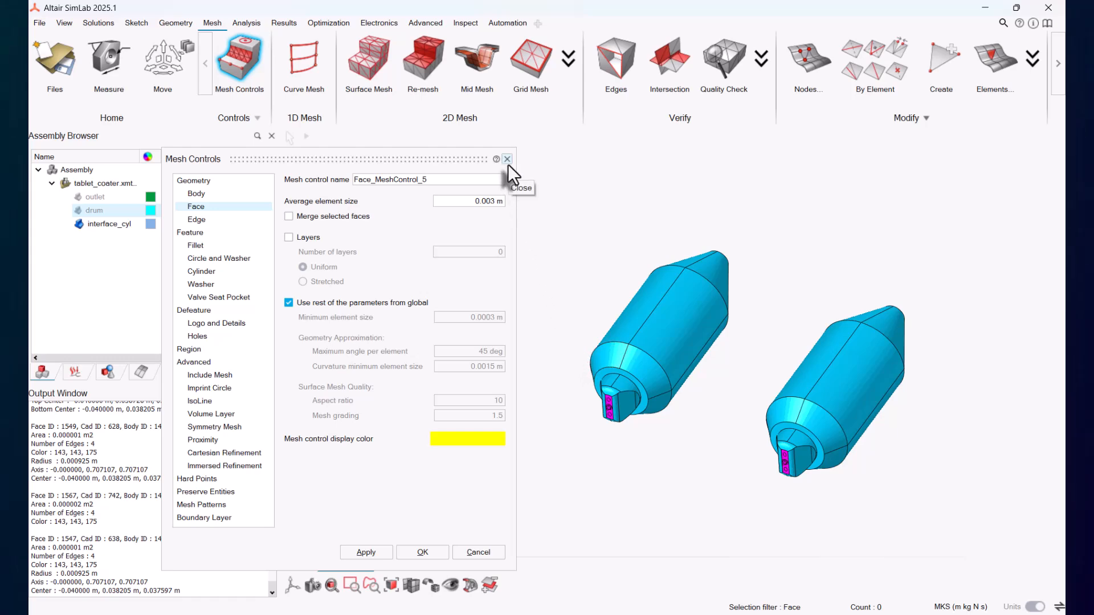
click(507, 163)
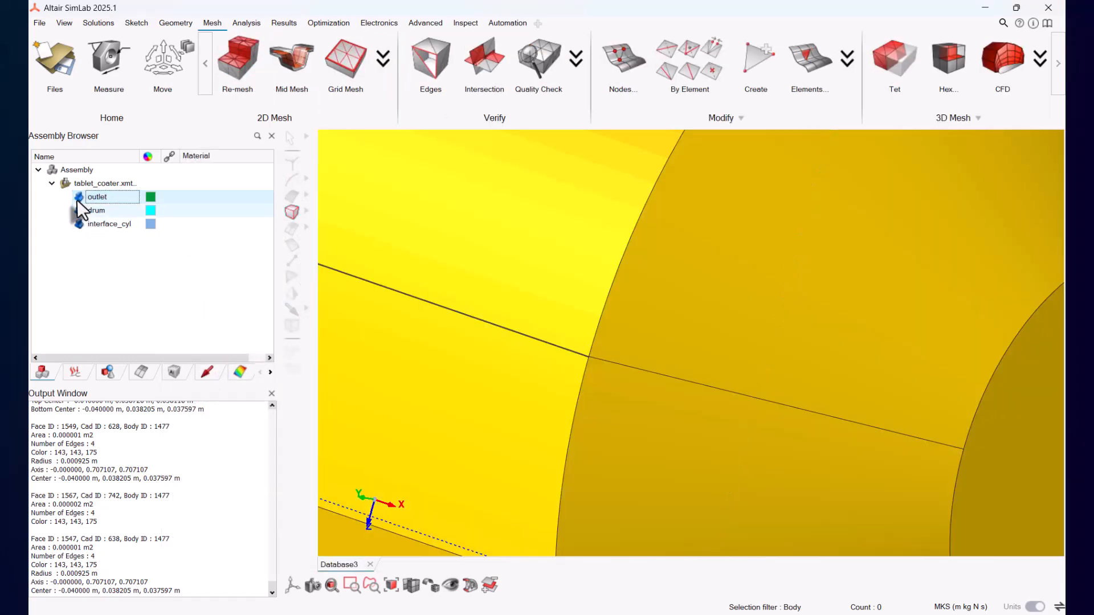
Step: Tet-mesh the drum and outlet bodies with TET4 elements at 0.02 m average size, leaving cavity filling disabled
click(331, 585)
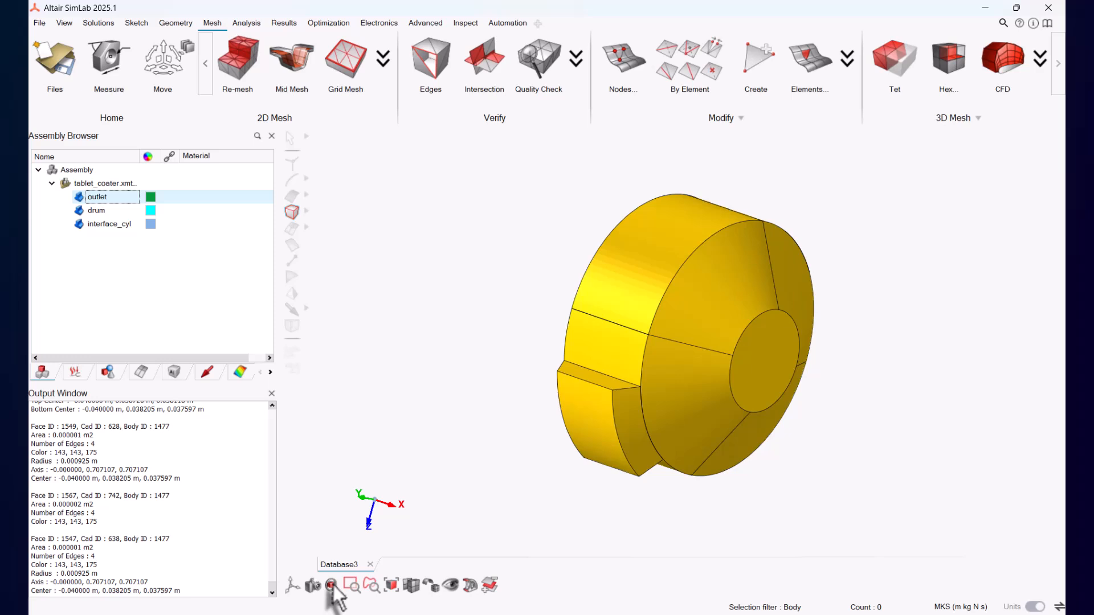
click(893, 57)
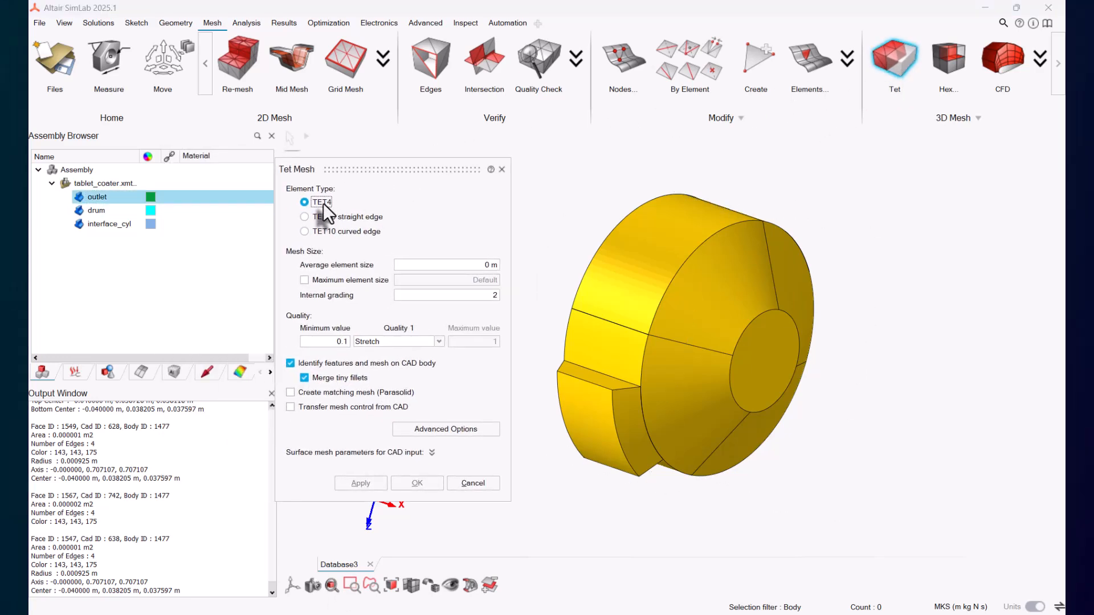
click(633, 319)
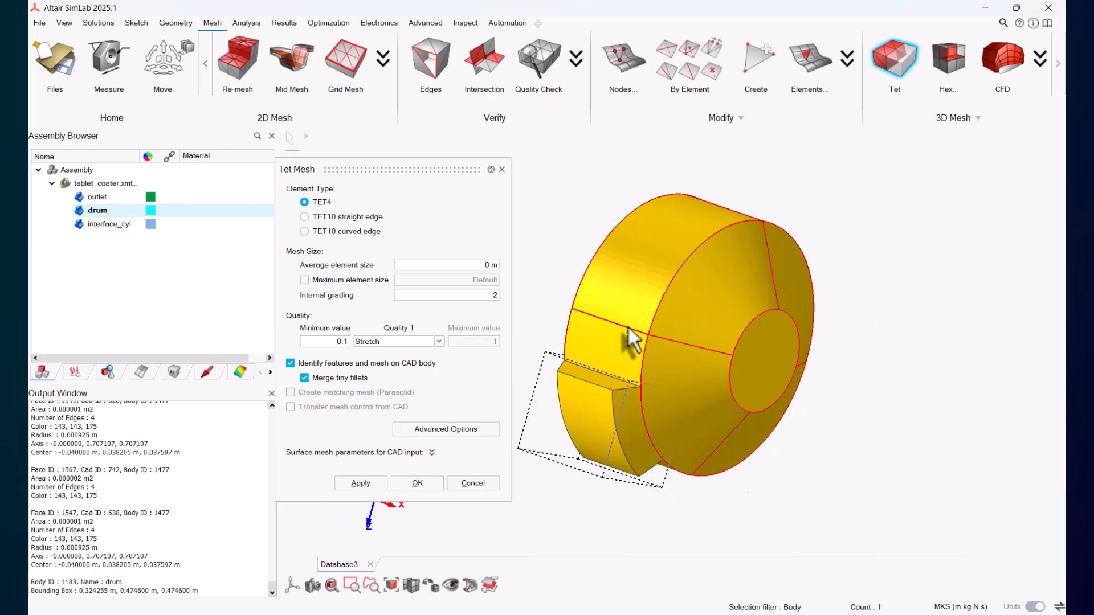
click(600, 411)
click(468, 265)
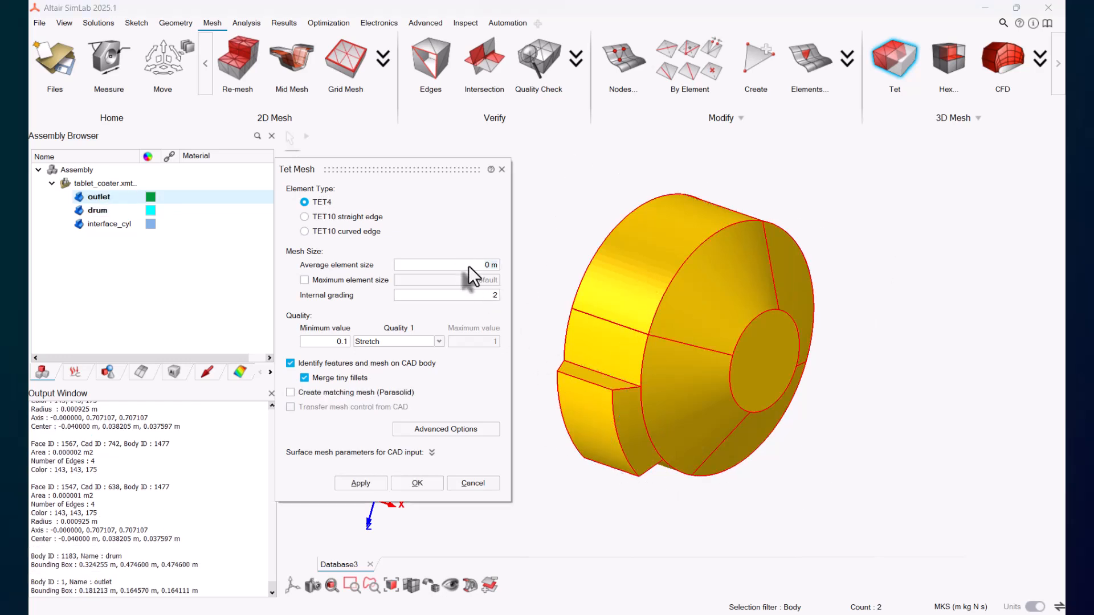
click(448, 430)
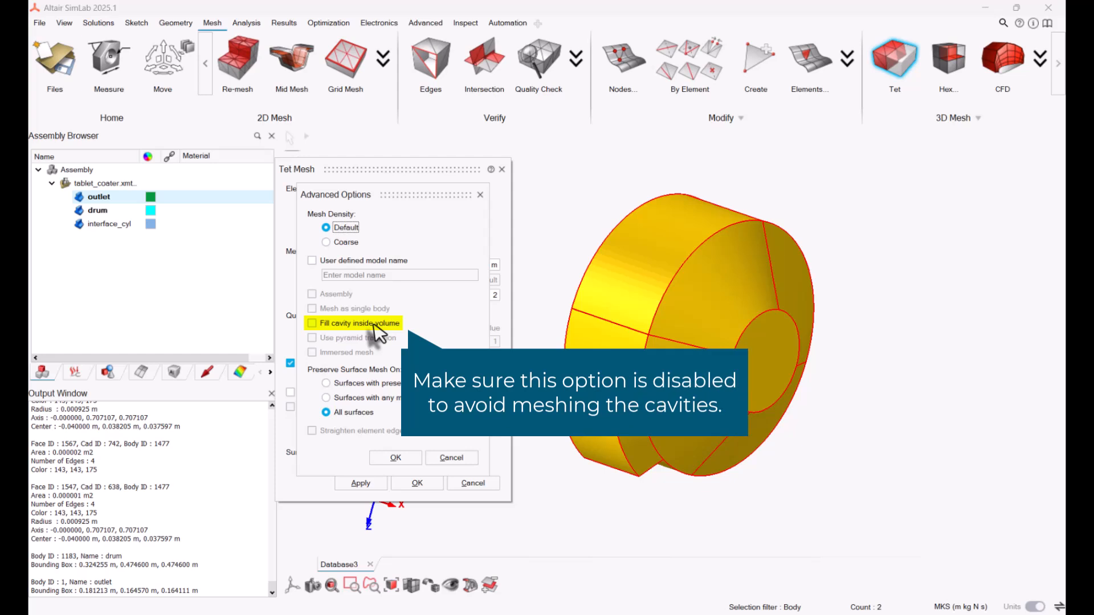
click(395, 459)
click(363, 483)
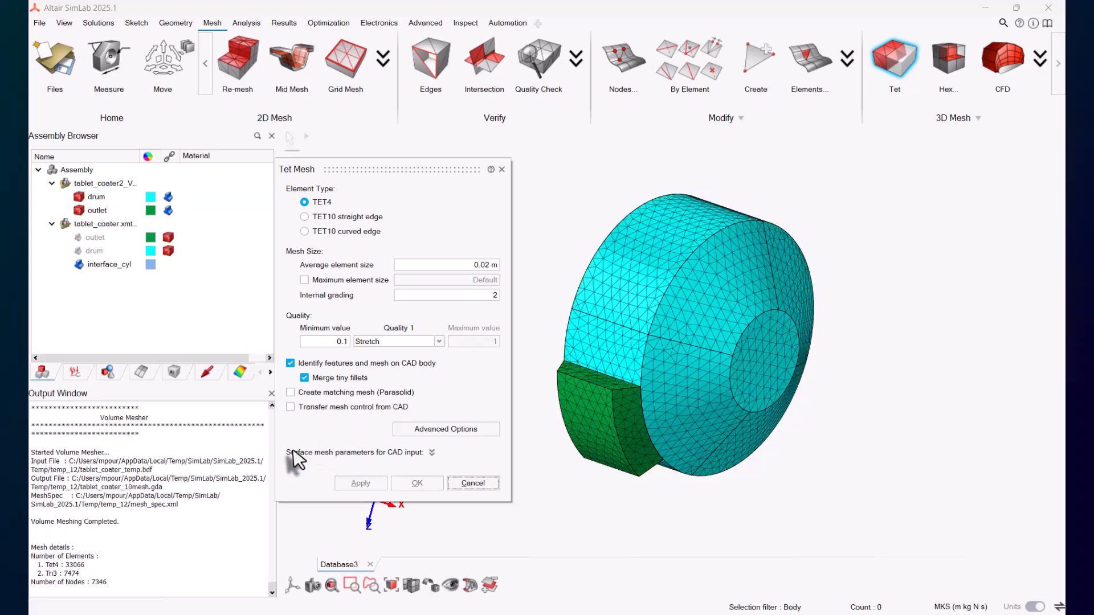
Step: Hide the meshed bodies and tet-mesh interface_cyl with a 0.01 m average element size, then close the dialog
click(79, 197)
click(79, 208)
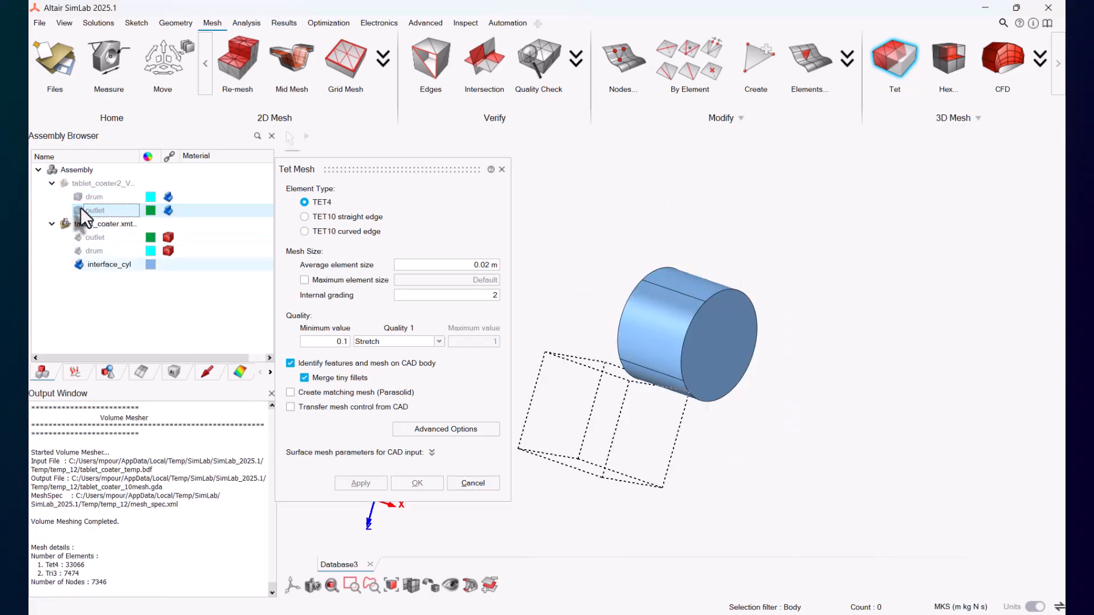
click(638, 319)
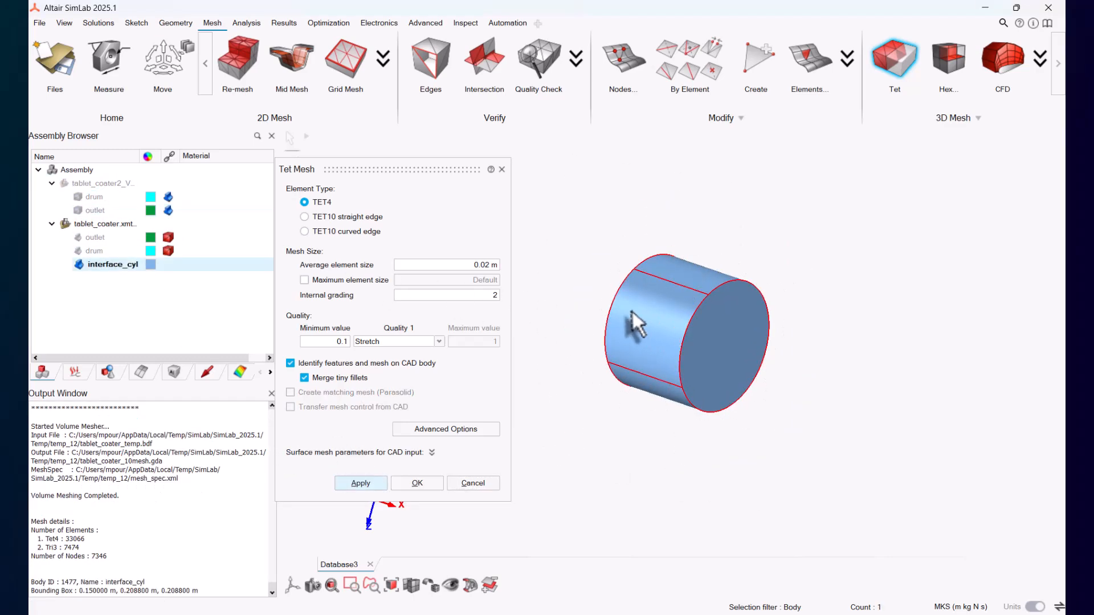
click(458, 266)
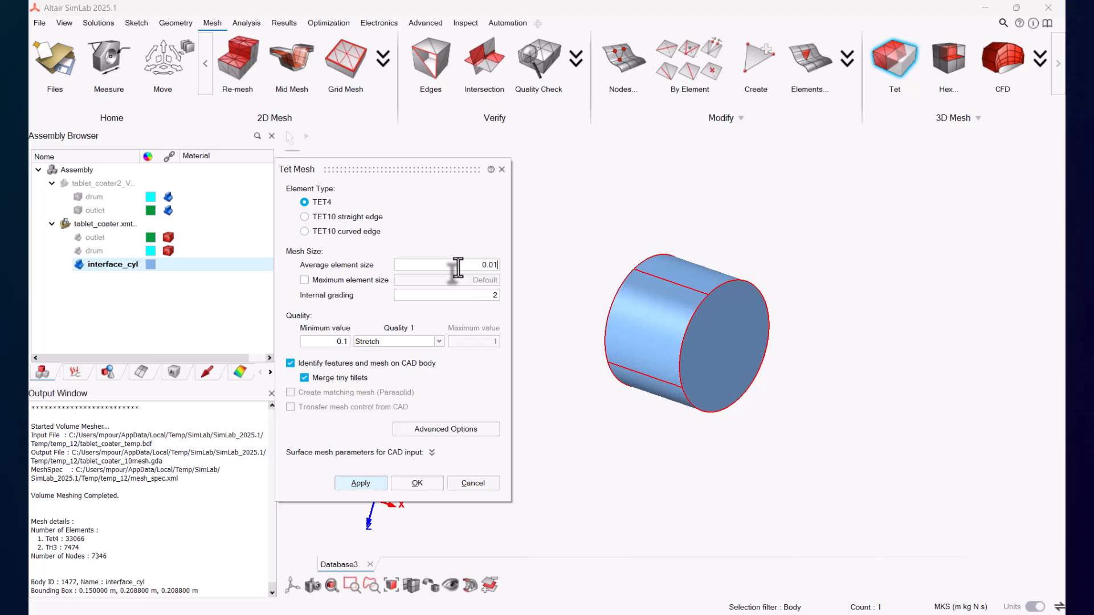
click(423, 430)
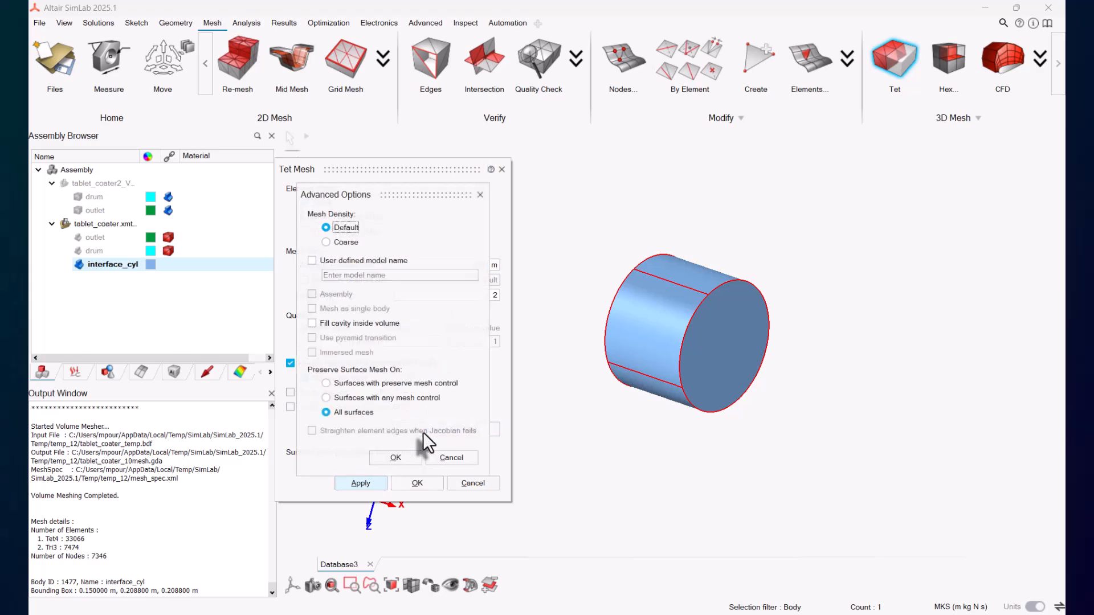
click(393, 456)
click(371, 484)
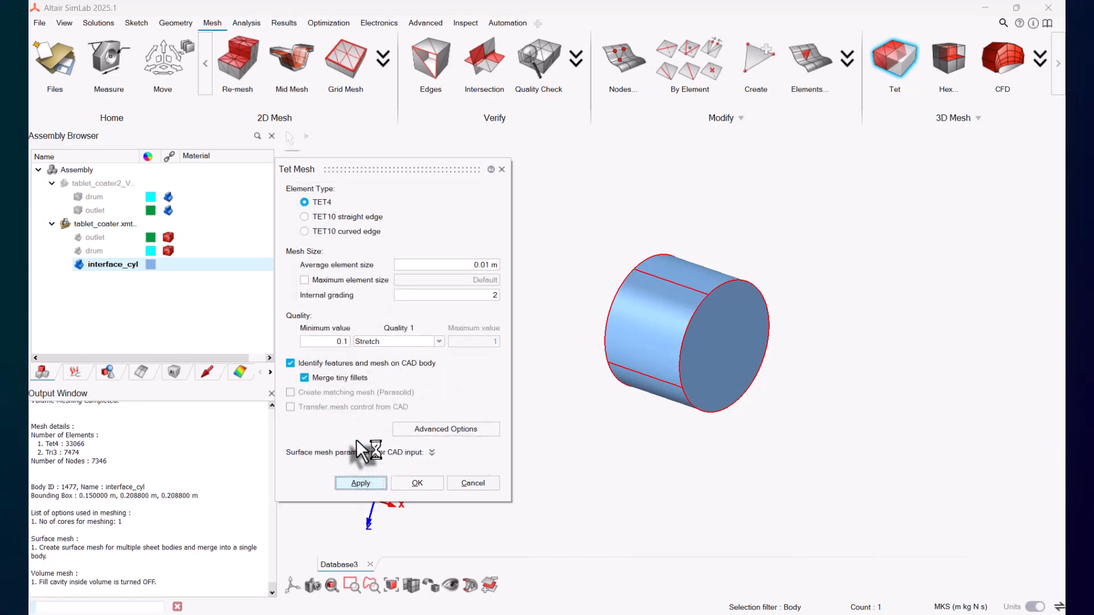
click(487, 485)
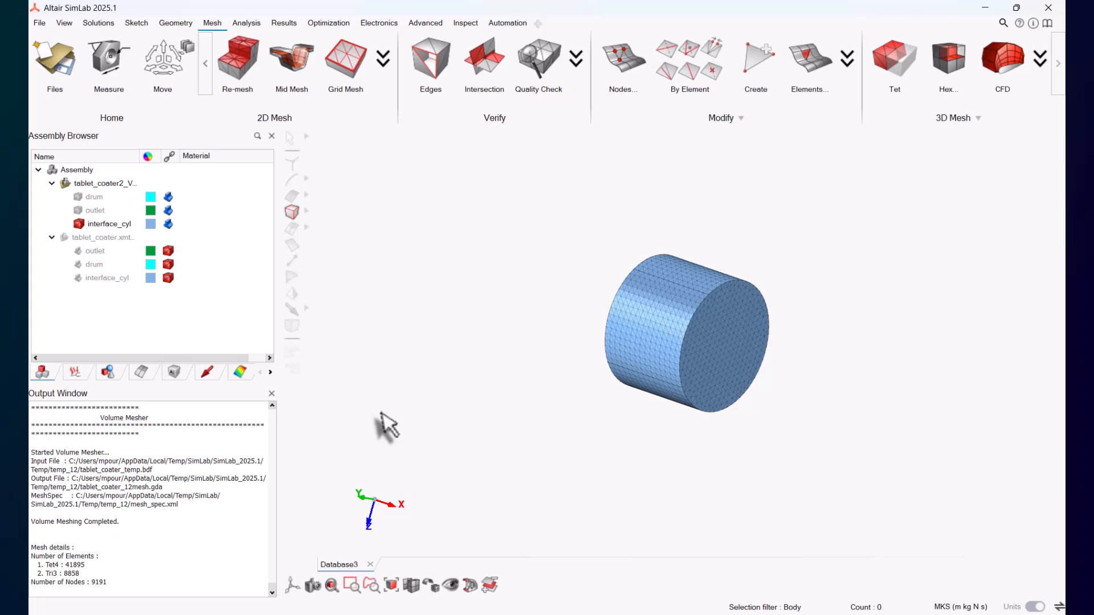
Step: Show the drum and outlet bodies again in the viewport
click(79, 197)
click(79, 210)
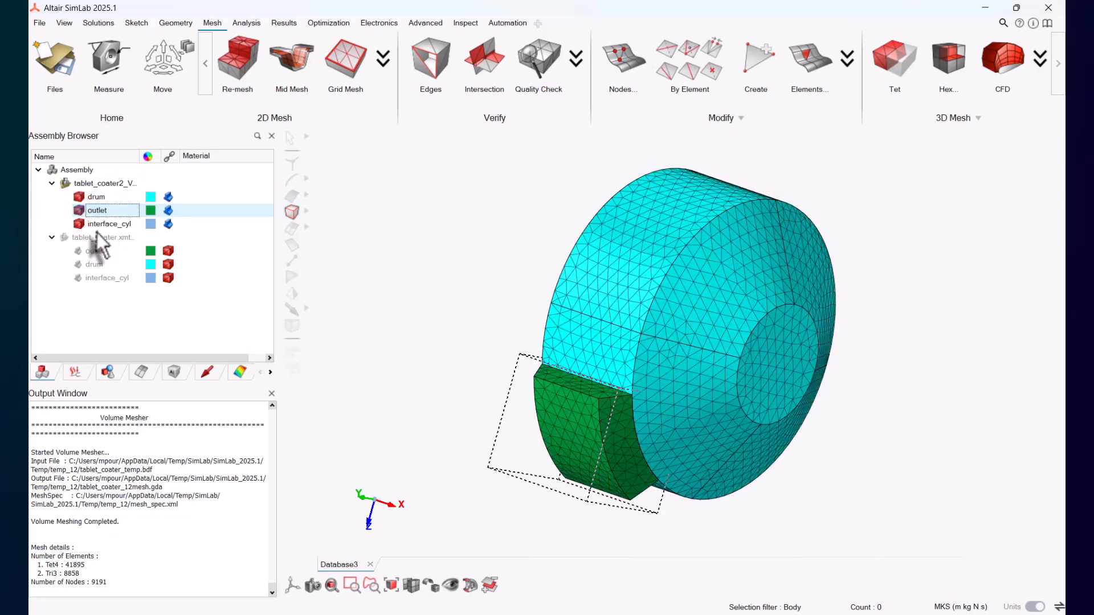
click(330, 587)
middle_drag(341, 598, 351, 608)
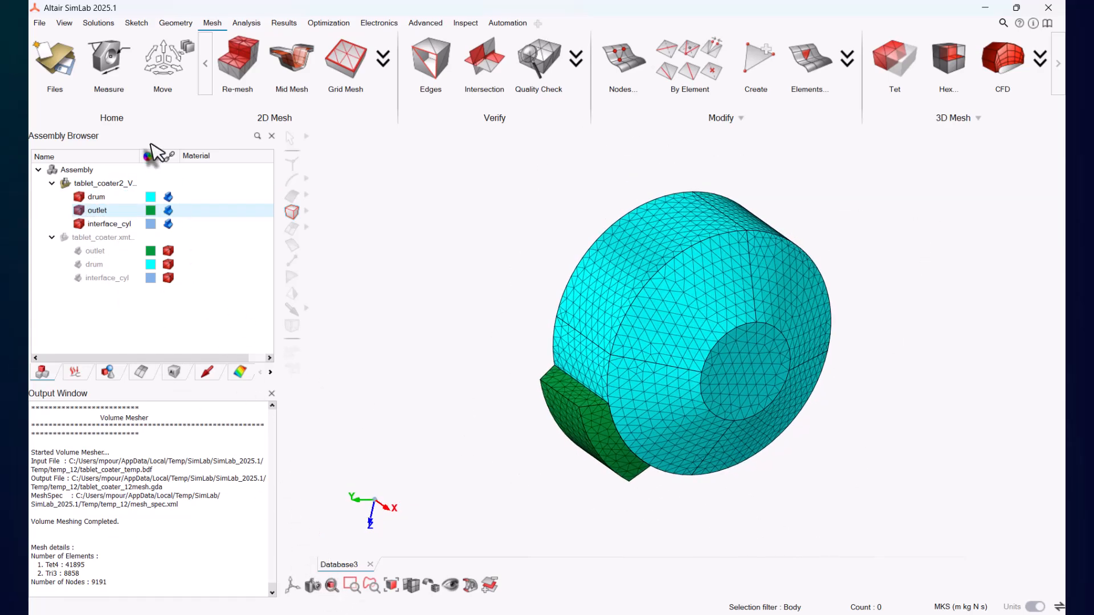
Step: Create an AcuSolve transient Flow solution with Eulerian-EDEM Bidirectional multiphase flow, 0.025 s time step, 60 s final time, and gravity excluded
click(103, 26)
click(230, 65)
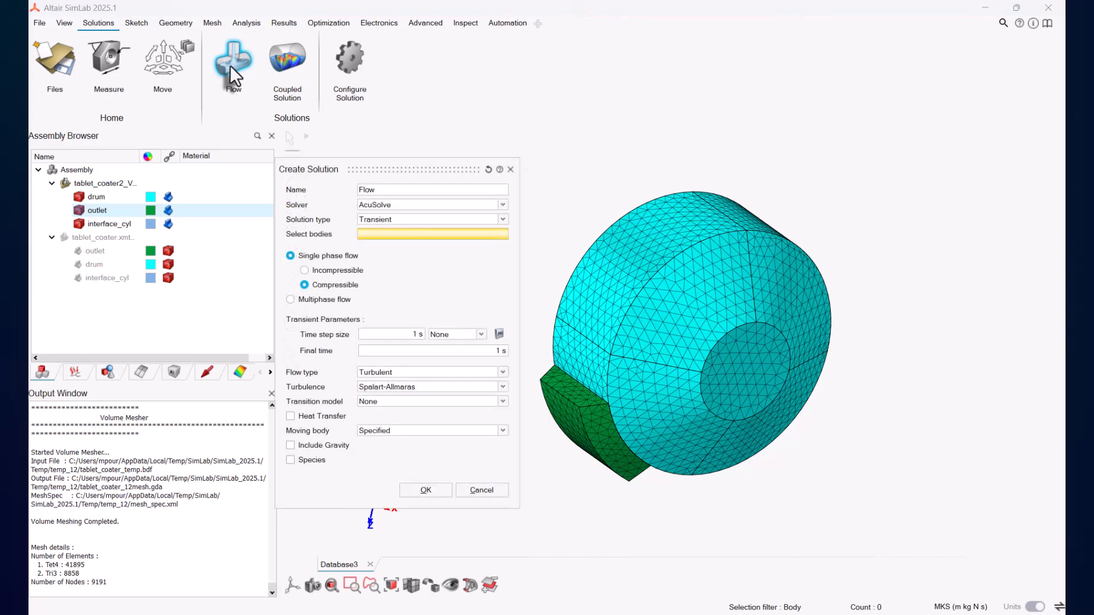
click(302, 299)
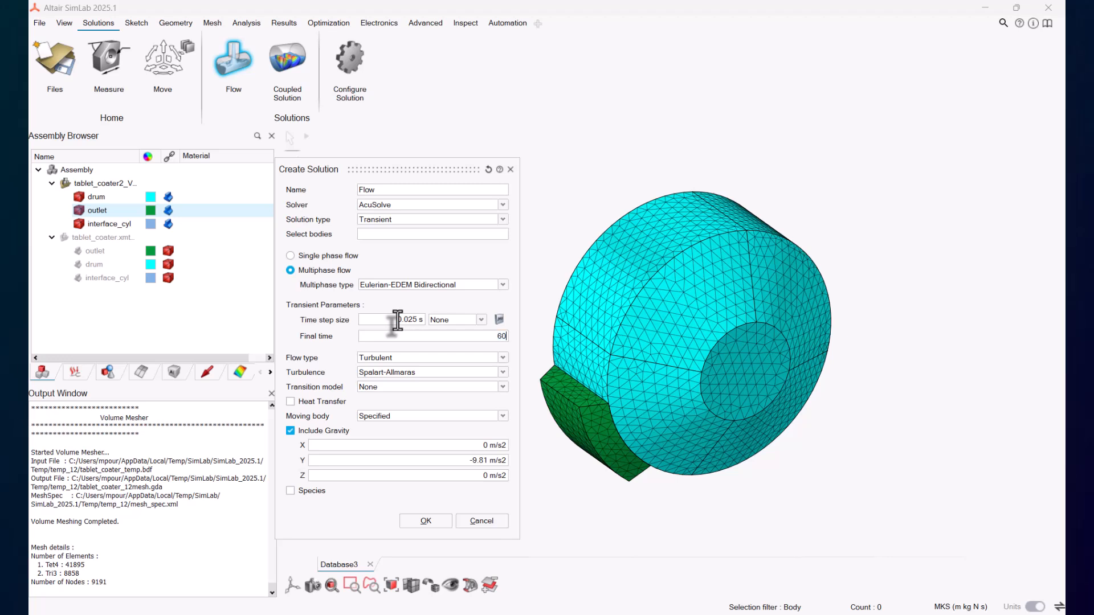
click(326, 431)
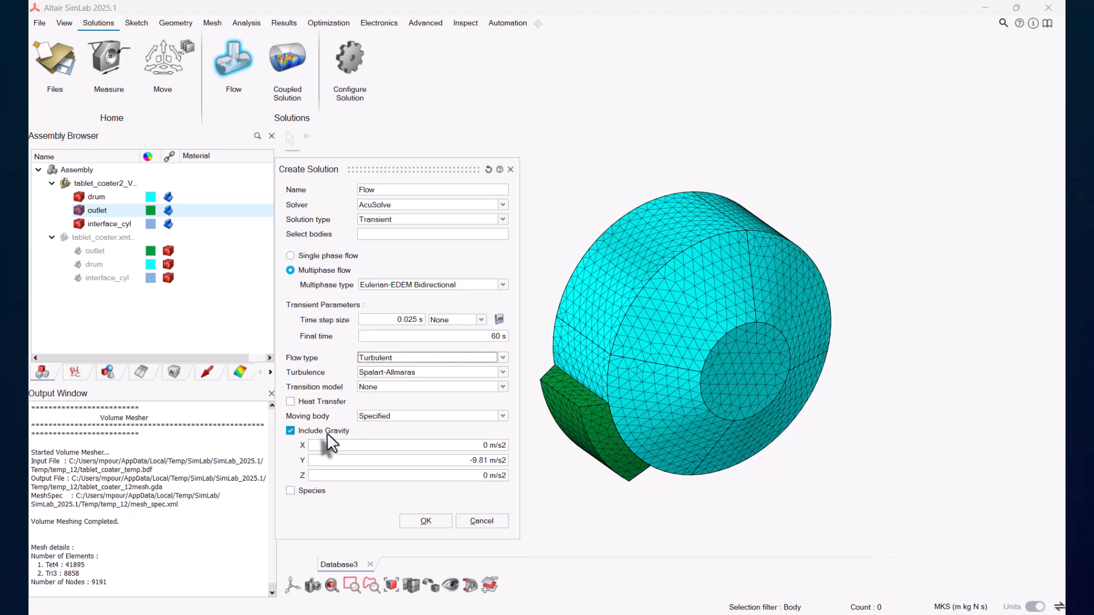
Step: Enable Heat Transfer and Species, keep the moving body as Specified, and confirm the Flow solution
click(326, 402)
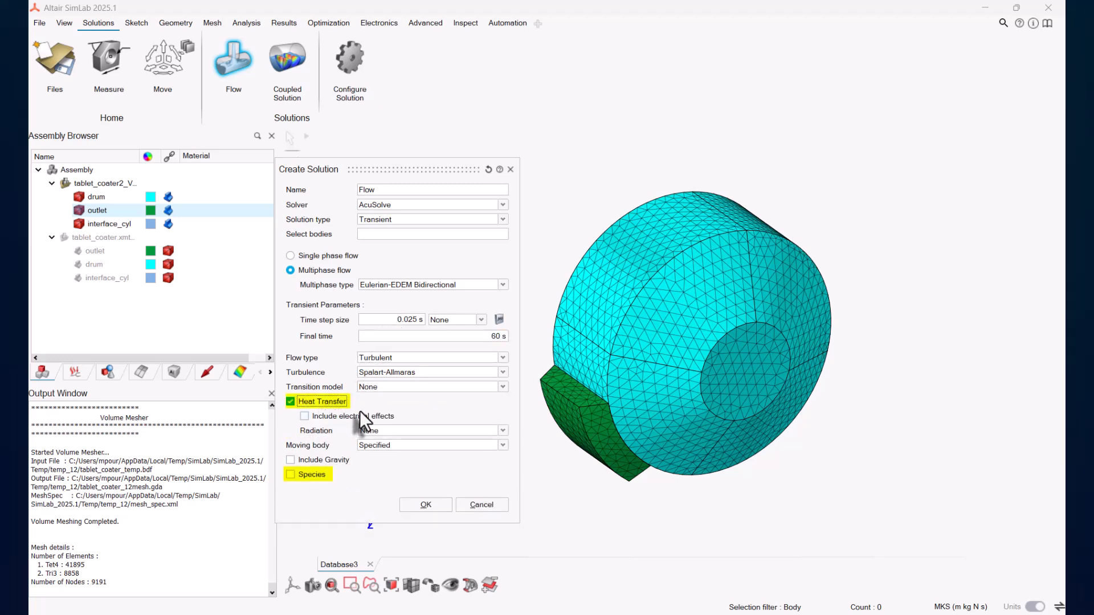
click(314, 474)
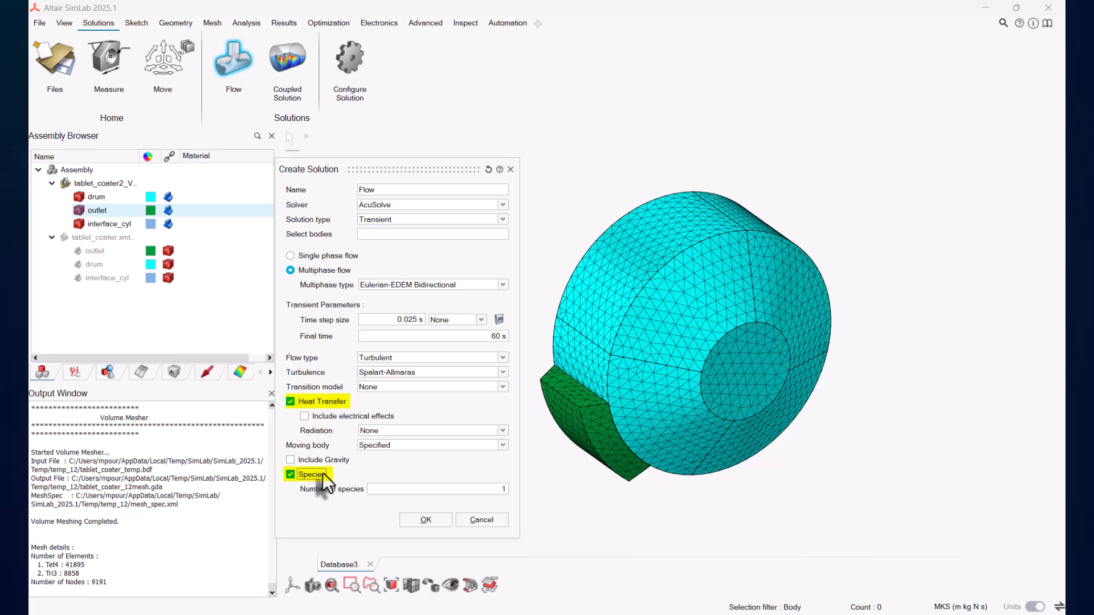
click(405, 445)
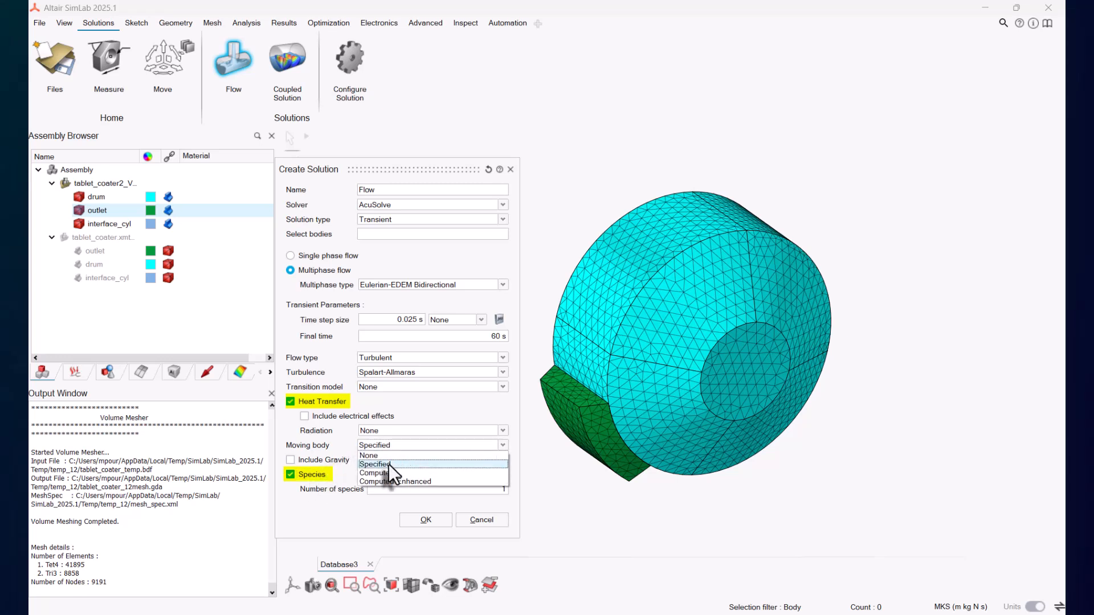
click(390, 455)
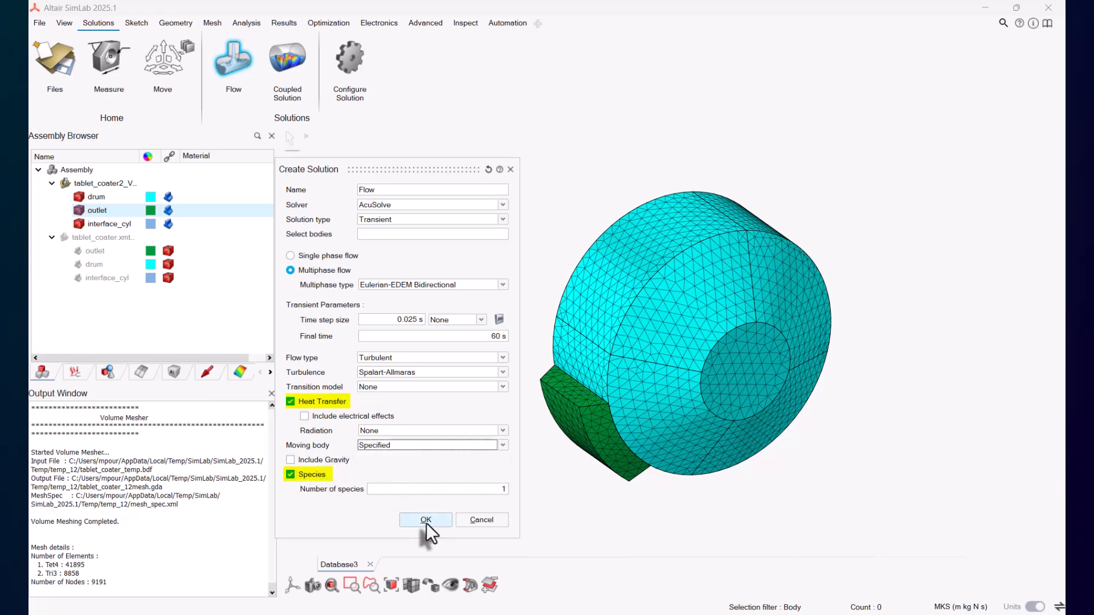
click(426, 520)
Step: Create a coupled solution of Flow + EDEM (External) using Flow as solution 1
click(101, 25)
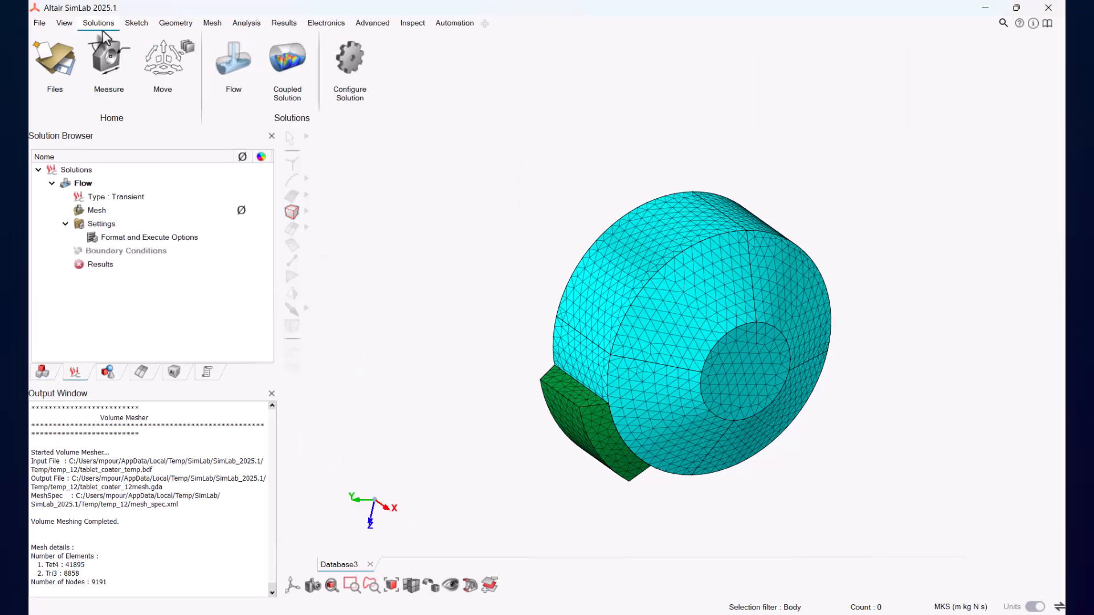
click(289, 66)
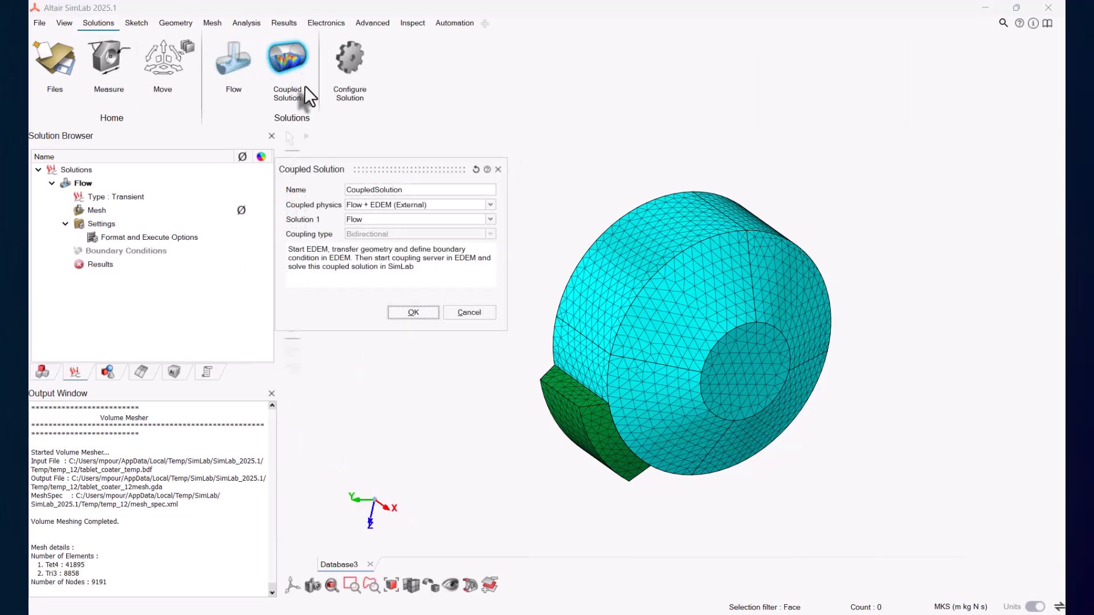
click(414, 312)
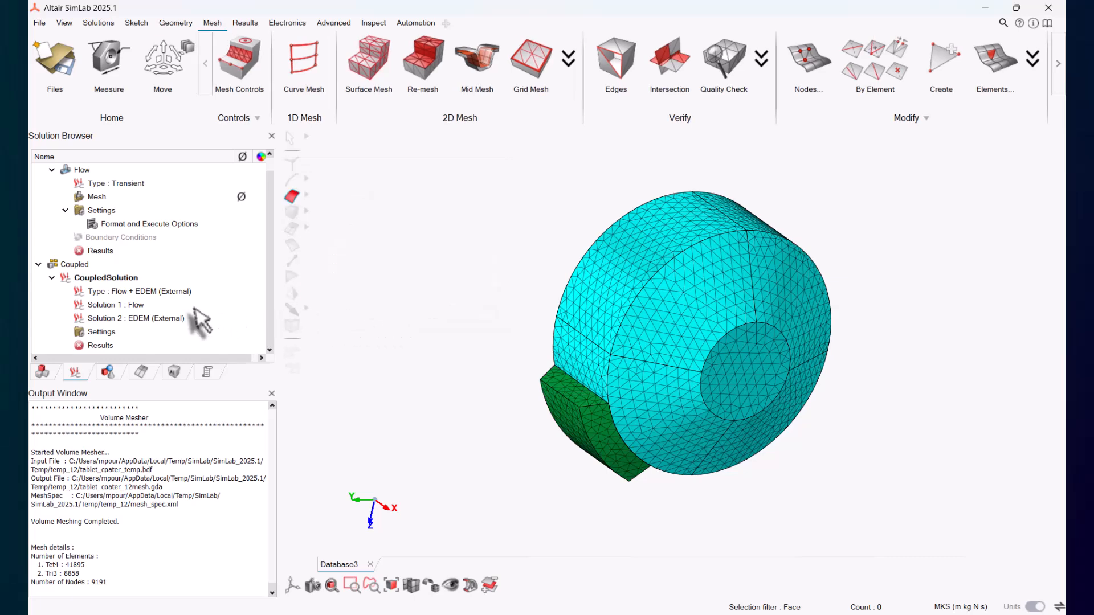
Step: Review the Flow solution's solver settings and accept them
scroll(192, 307, up, 1)
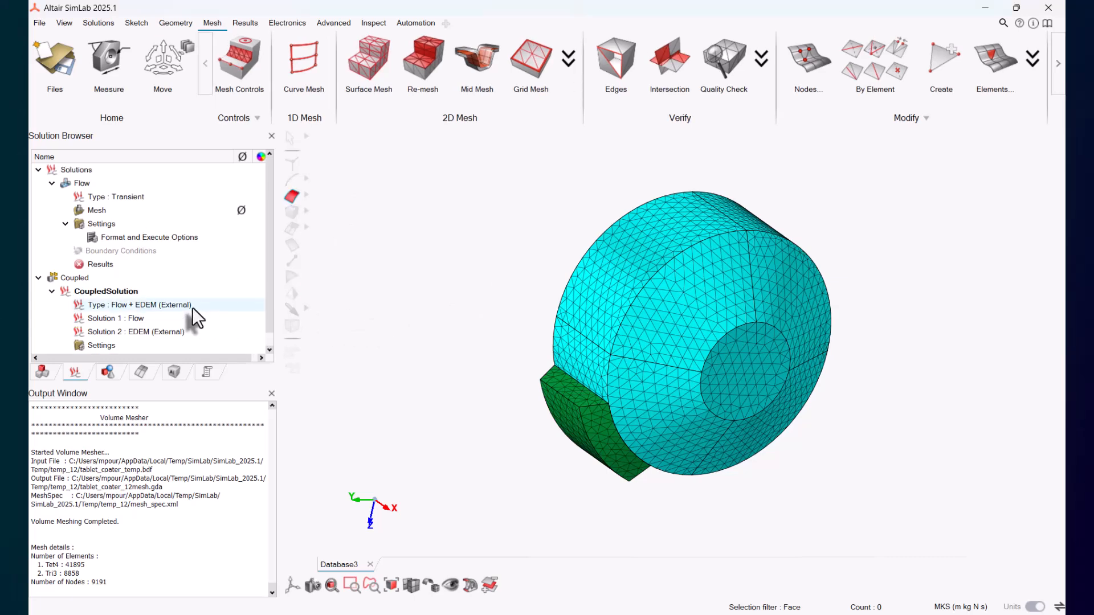
right_click(103, 224)
click(124, 228)
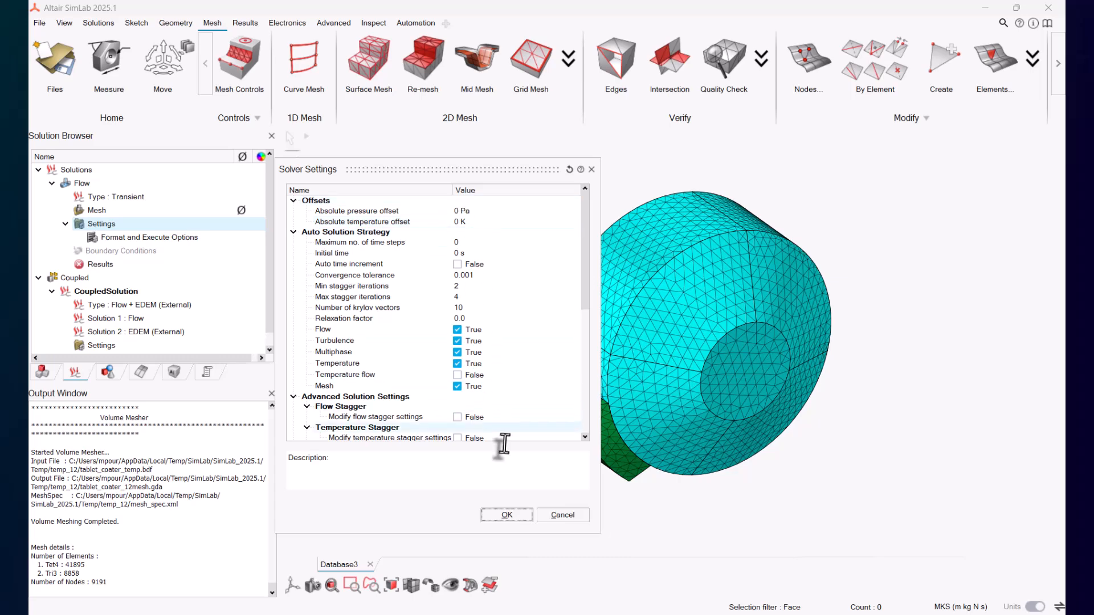
key(Return)
Step: Set the Flow solution's nodal output frequency to 0 and output time interval to 1 in the result request
right_click(88, 223)
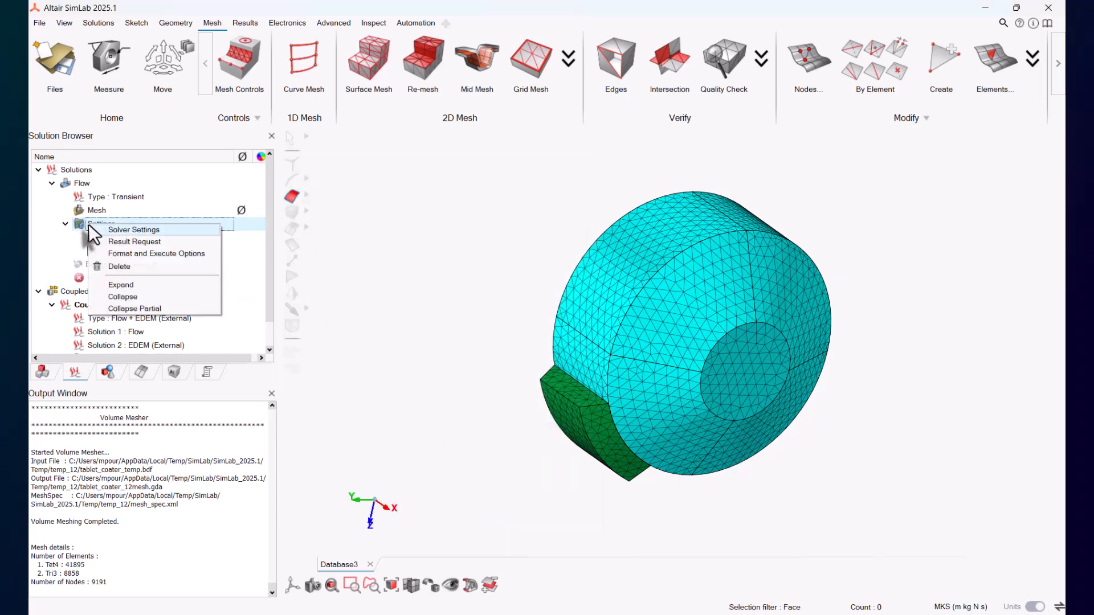
click(145, 240)
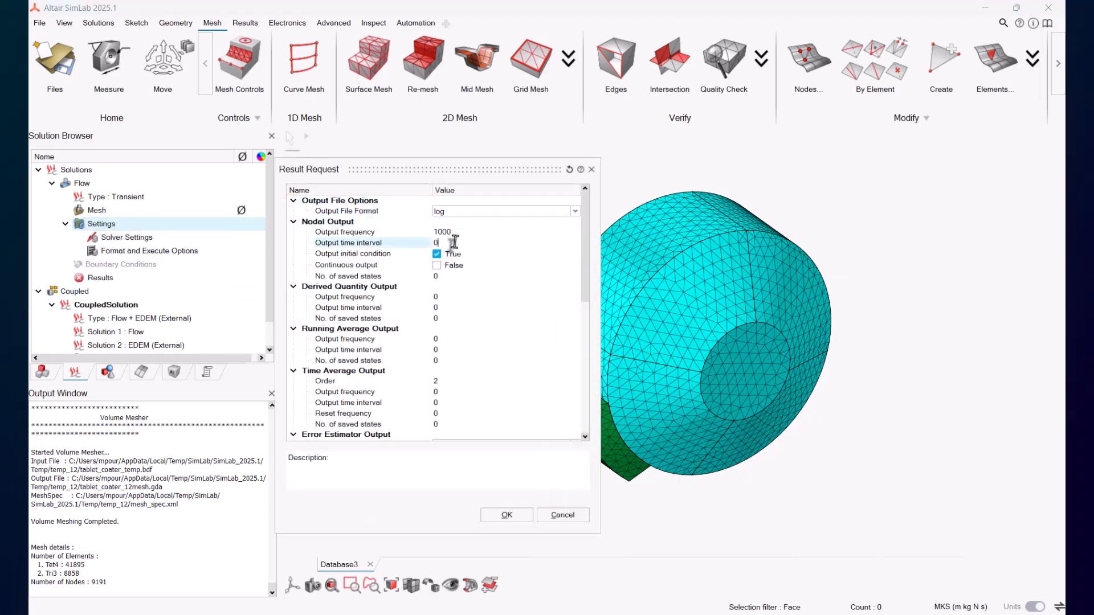
text(0)
key(Tab)
text(1)
key(Tab)
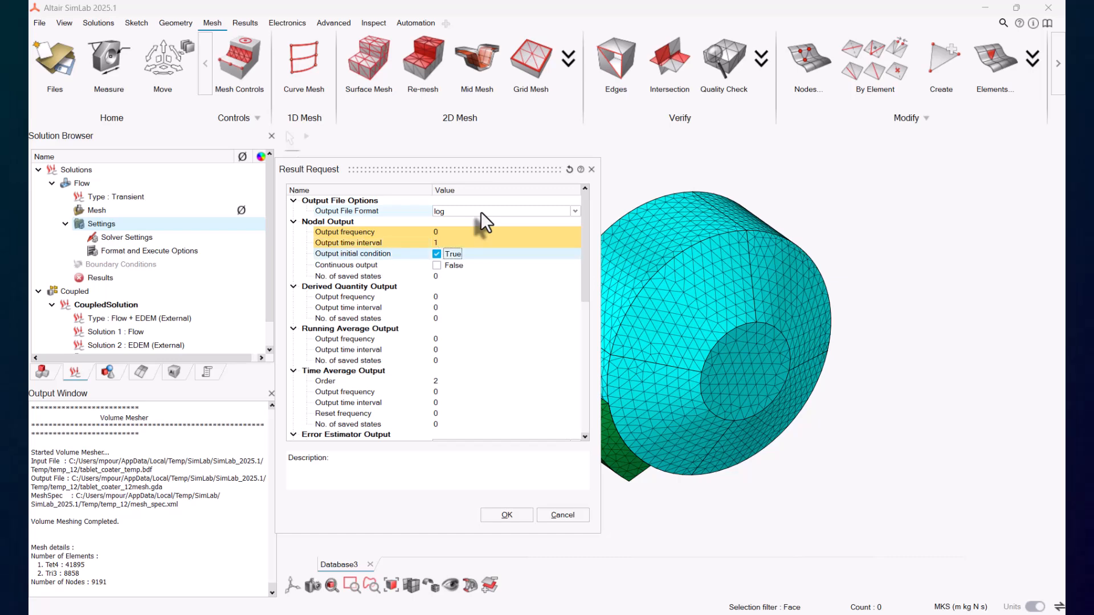
click(501, 513)
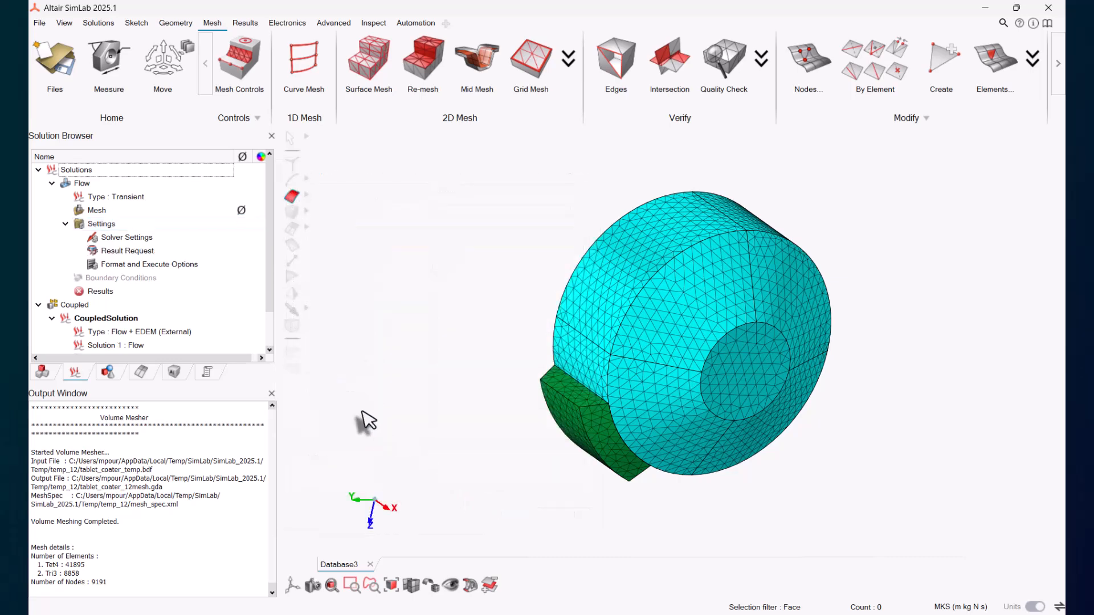
Step: Open the Flow solution's Format and Execute Options, check the number of processors, and accept
click(159, 265)
double_click(159, 264)
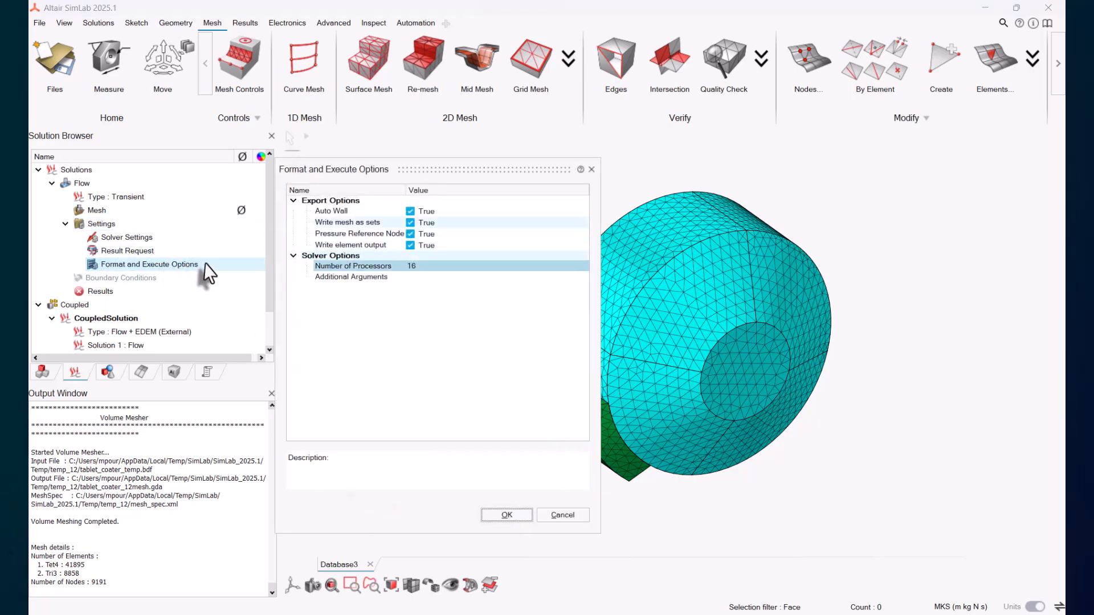
click(425, 266)
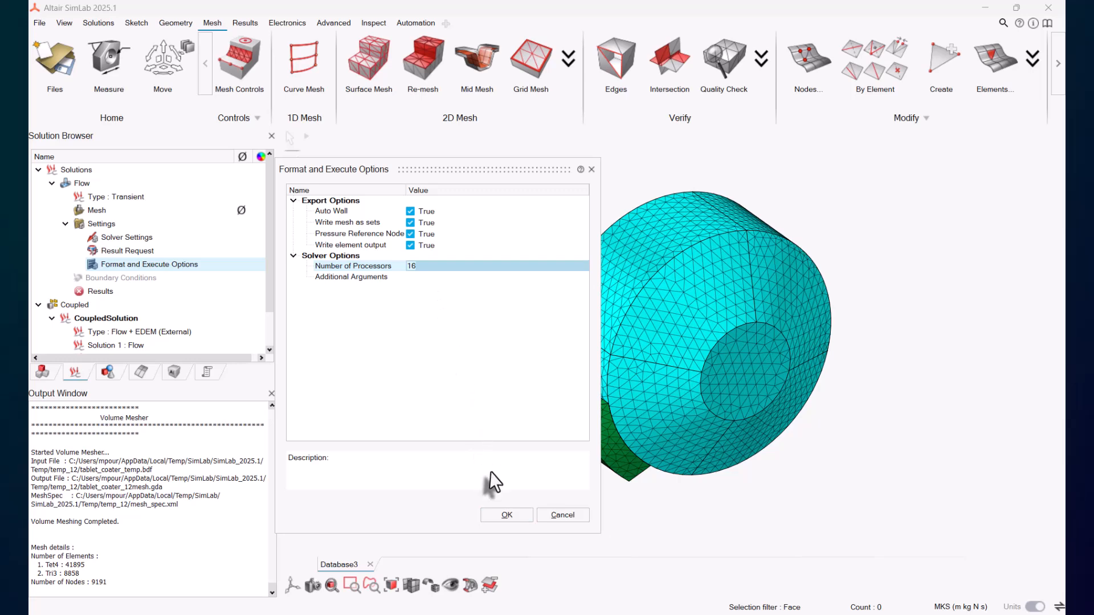
click(505, 516)
Step: Activate the Flow solution from its context menu
scroll(166, 313, up, 1)
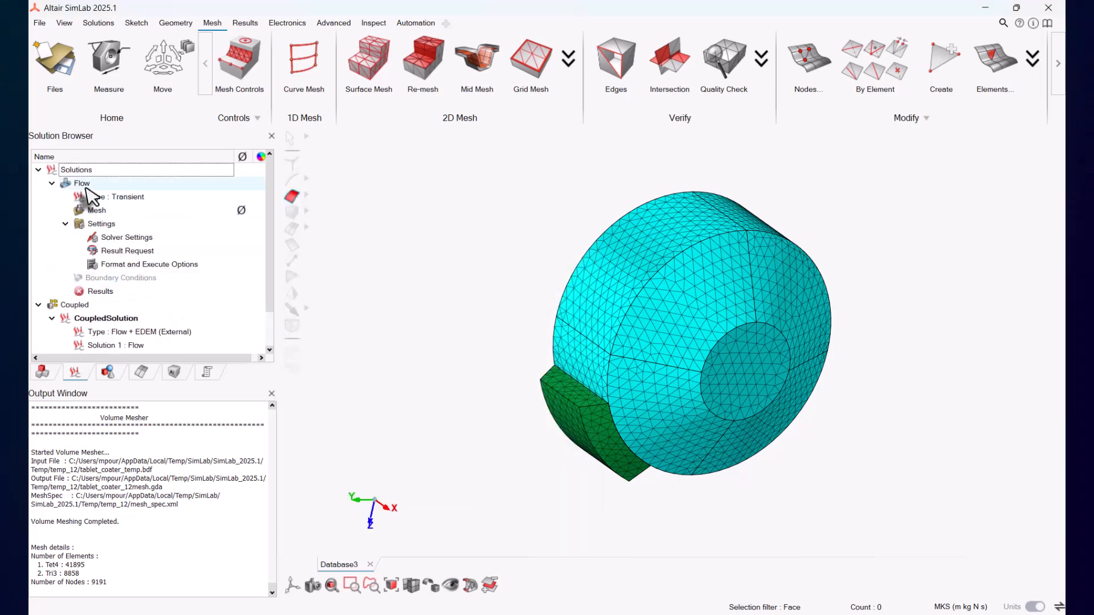
right_click(84, 183)
click(131, 209)
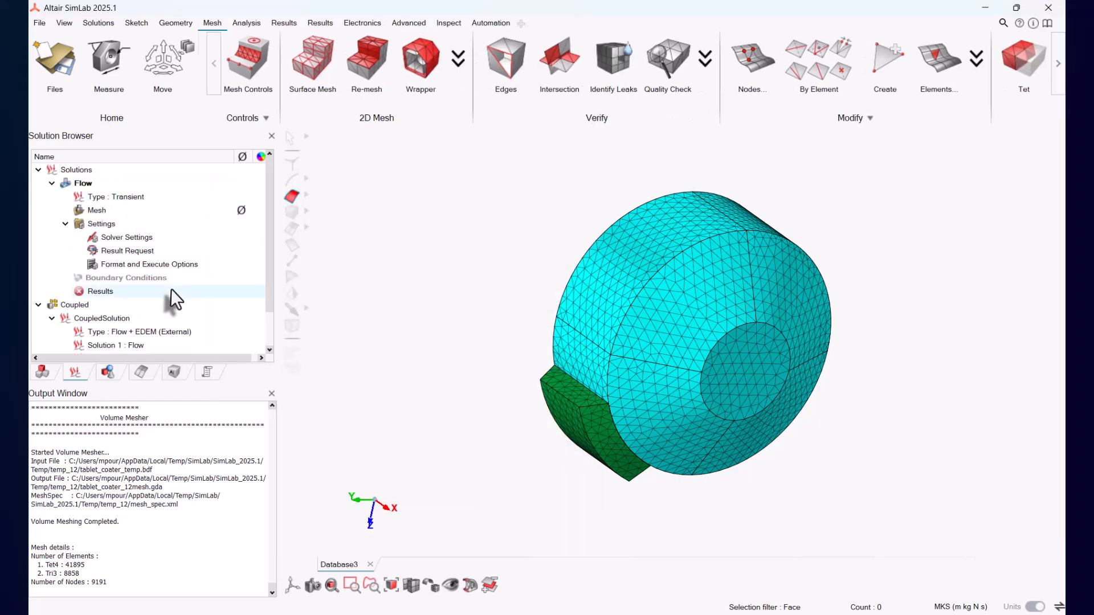
Step: Create a multiphase Eulerian material named Air-Tablet, setting its carrier fluid, and confirm it
click(244, 67)
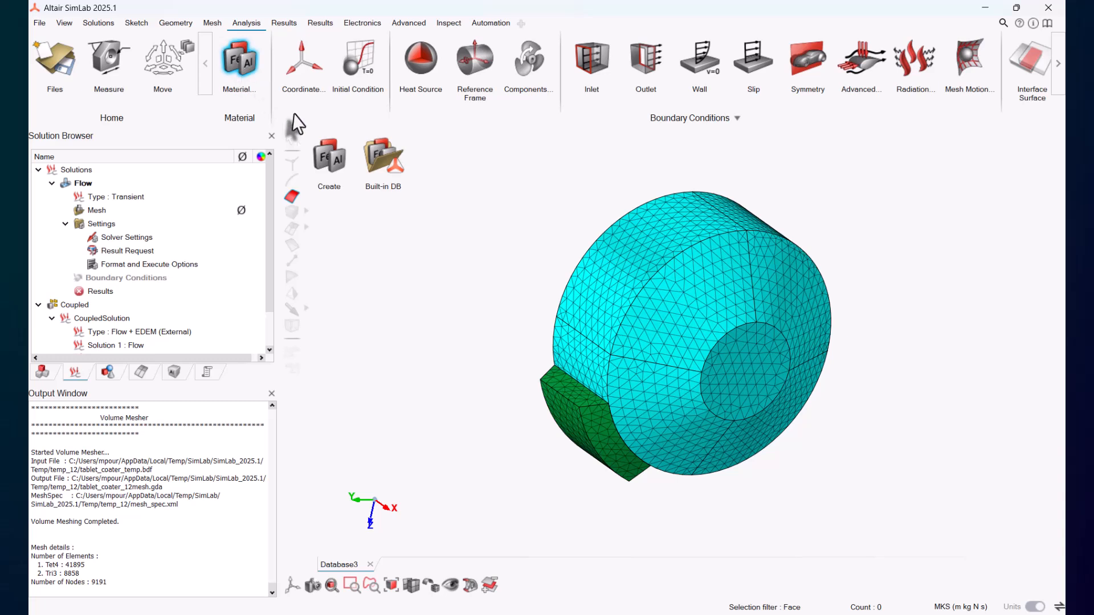
click(332, 147)
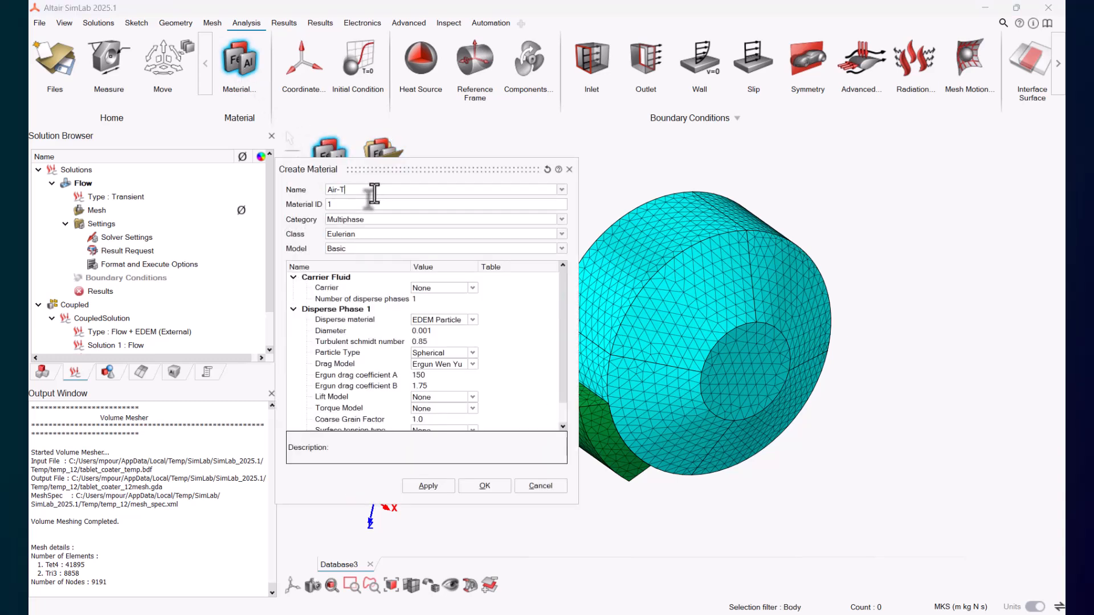
click(434, 288)
click(431, 308)
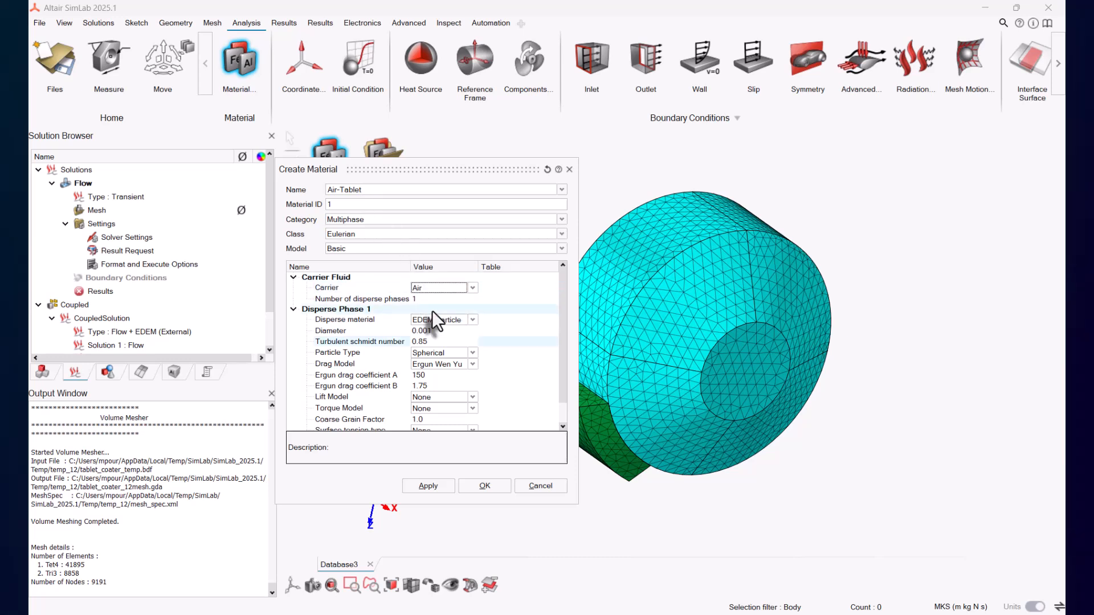
click(483, 485)
Step: Assign the Air-Tablet material to the drum, outlet and interface_cyl bodies
click(42, 372)
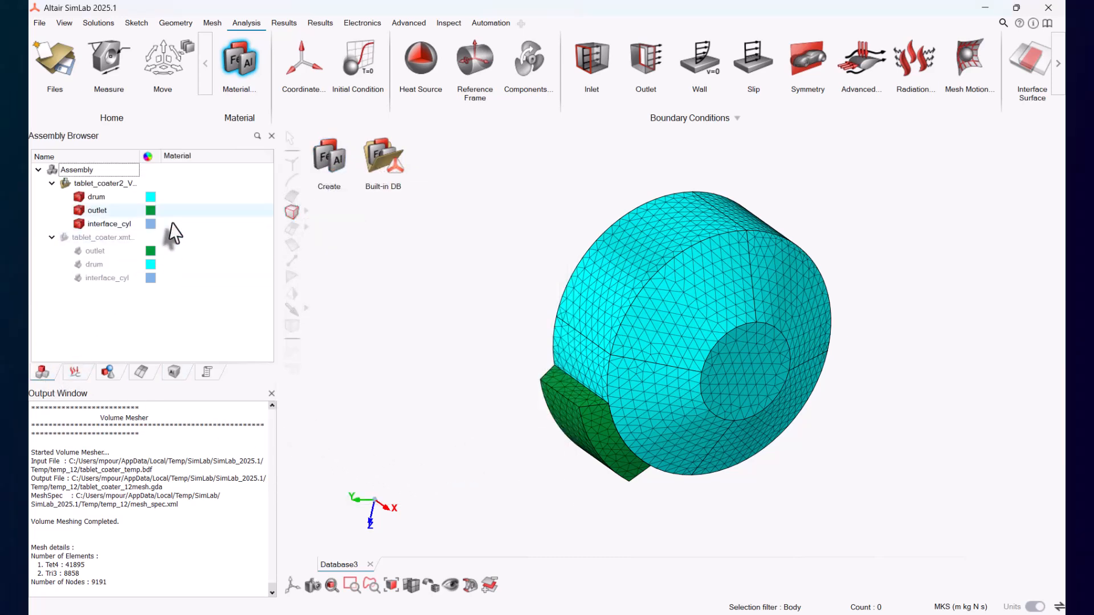
click(192, 197)
click(199, 217)
click(193, 210)
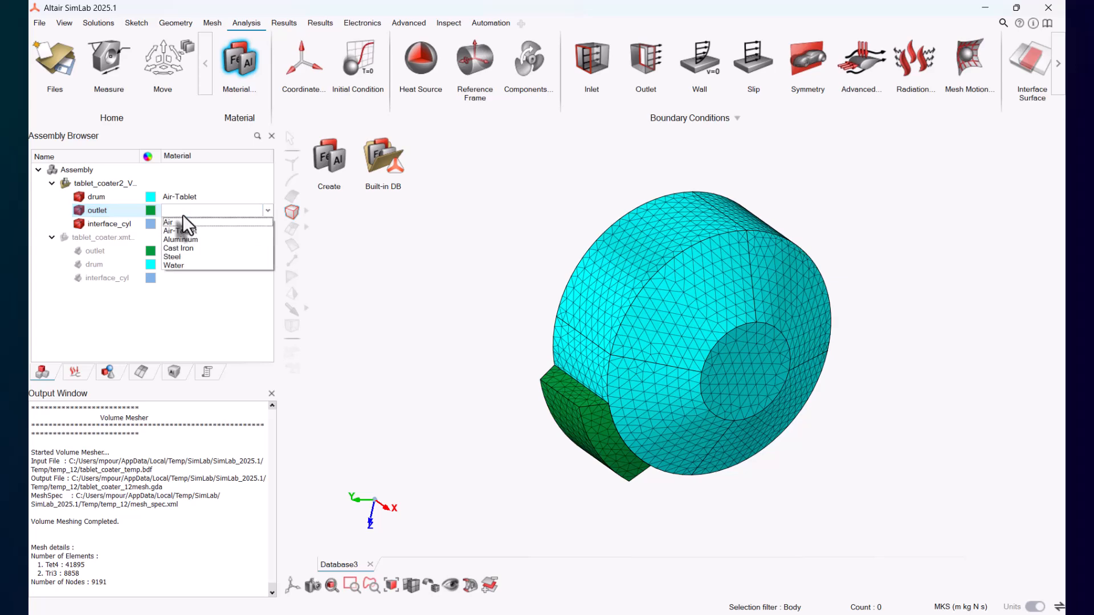
click(181, 230)
click(181, 224)
click(180, 224)
click(190, 244)
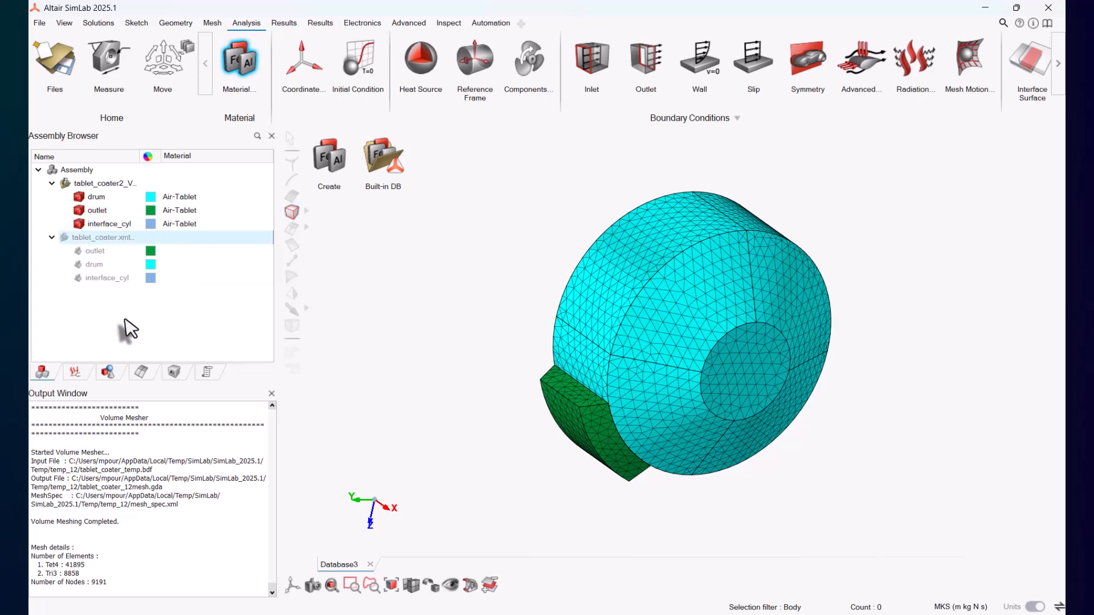
Step: Select the drum and outlet bodies for the Flow solution and confirm
click(78, 371)
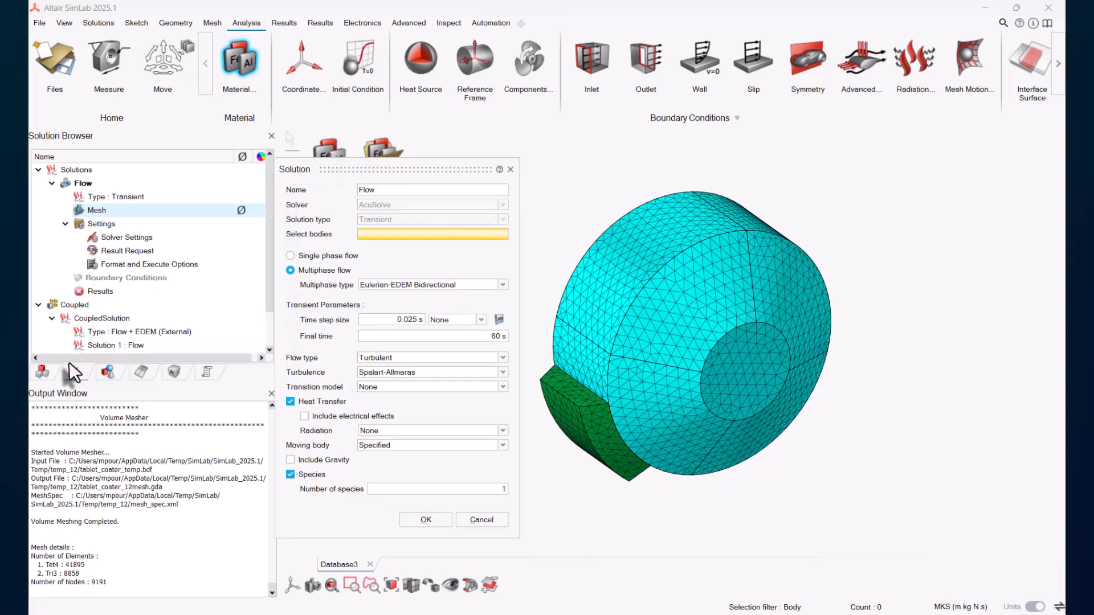
click(43, 371)
click(94, 196)
ctrl+click(101, 211)
ctrl+click(111, 224)
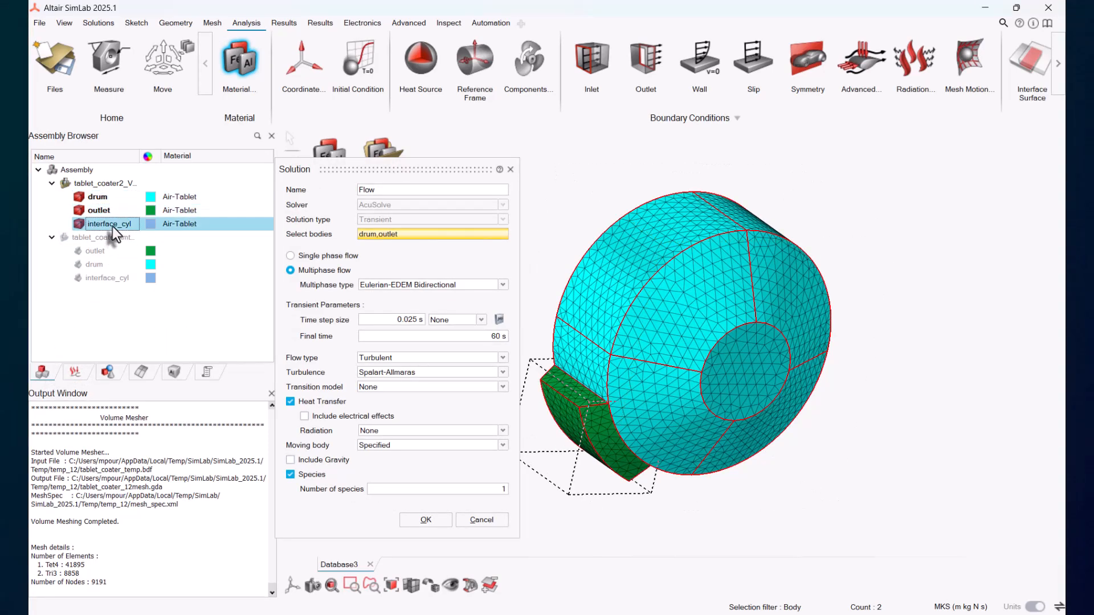
click(420, 517)
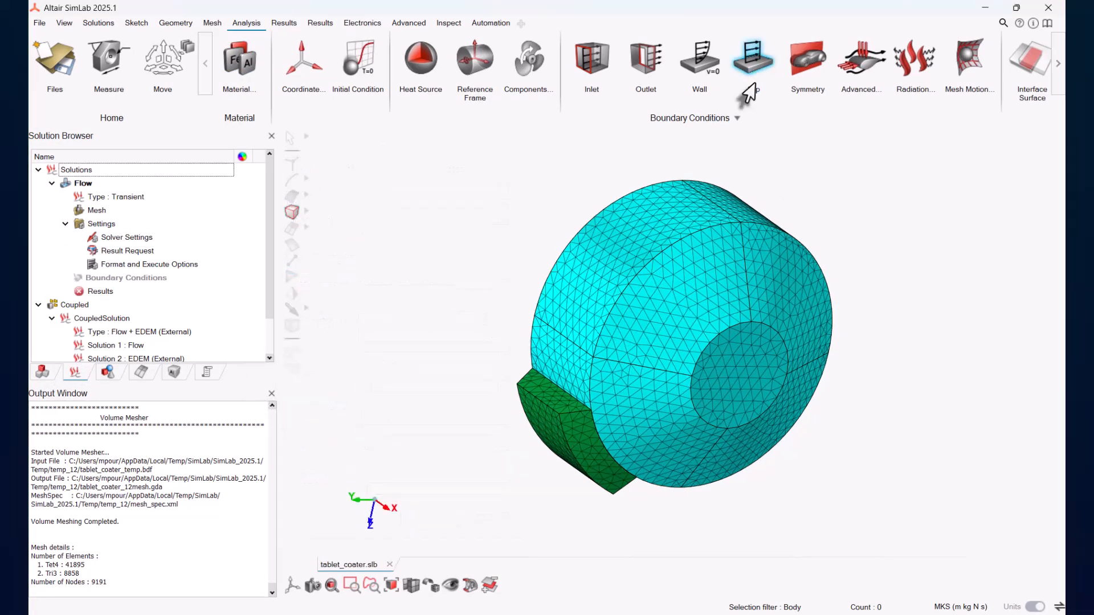
Step: Start a new interface surface, hide the interface_cyl body, and select the drum's four curved faces next to the outlet
scroll(756, 91, down, 3)
click(837, 61)
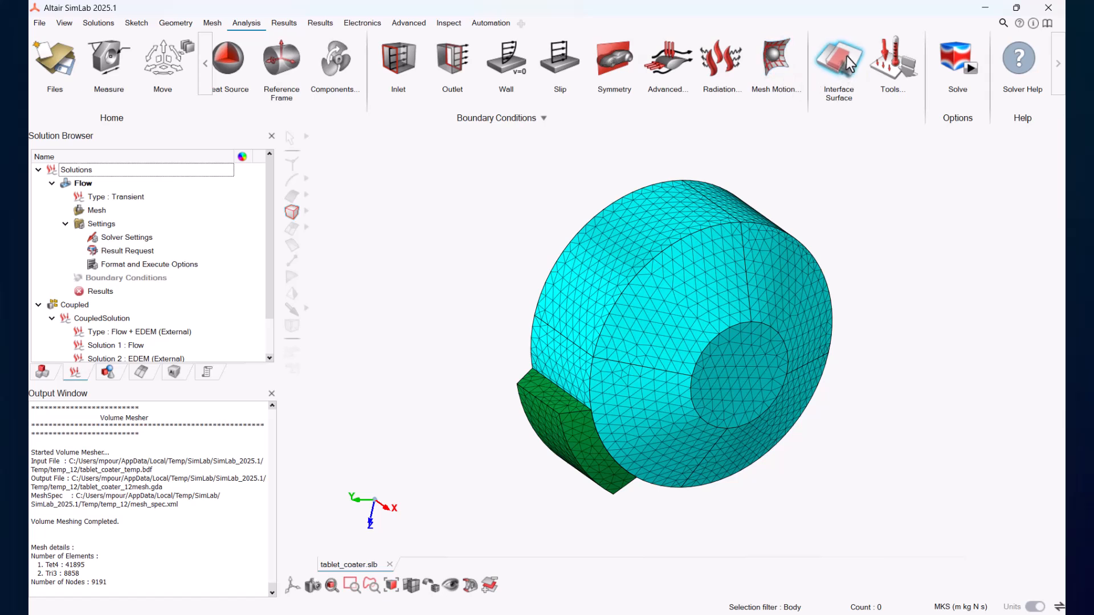
drag(409, 169, 417, 158)
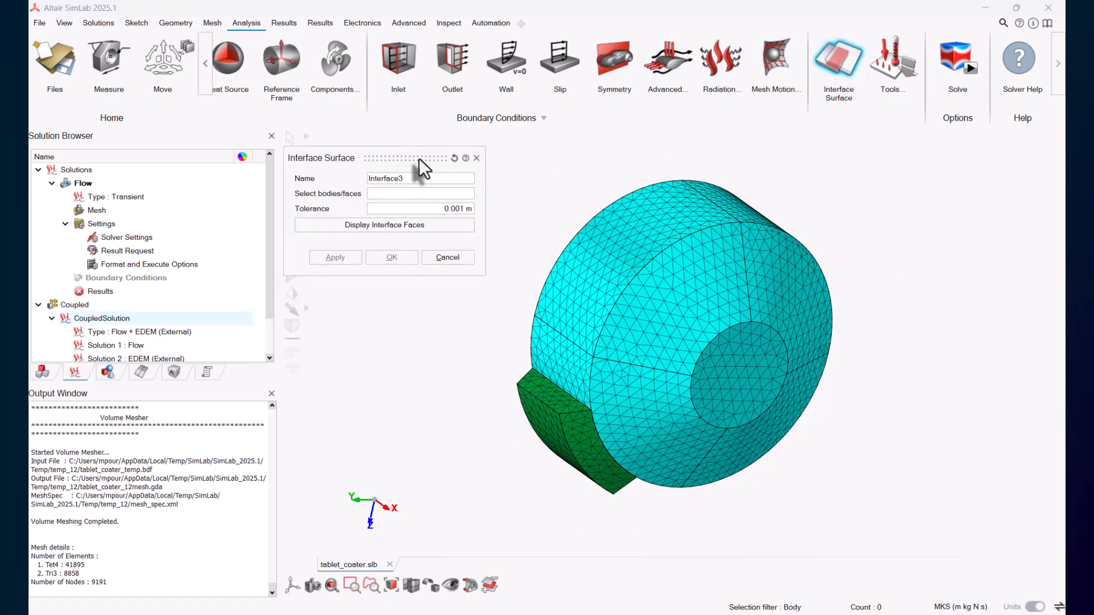
click(43, 372)
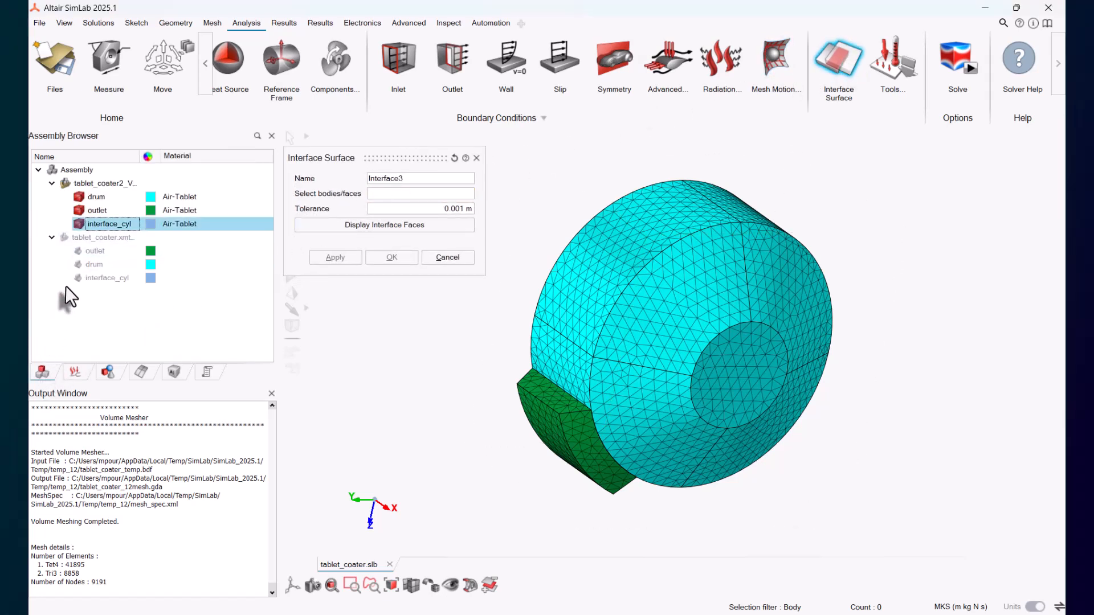
click(79, 225)
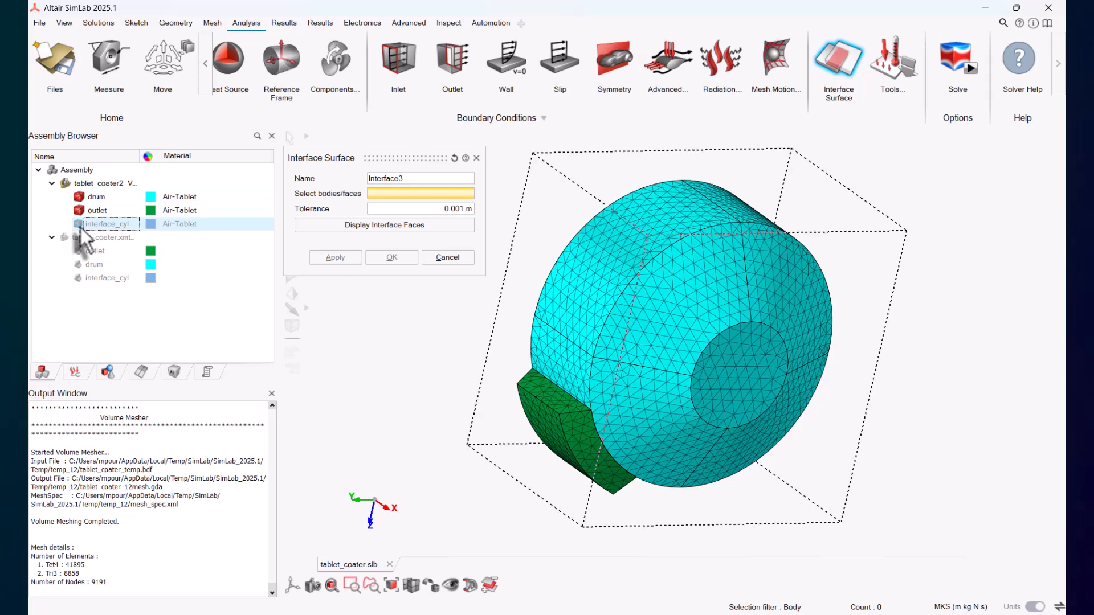
drag(393, 158, 435, 153)
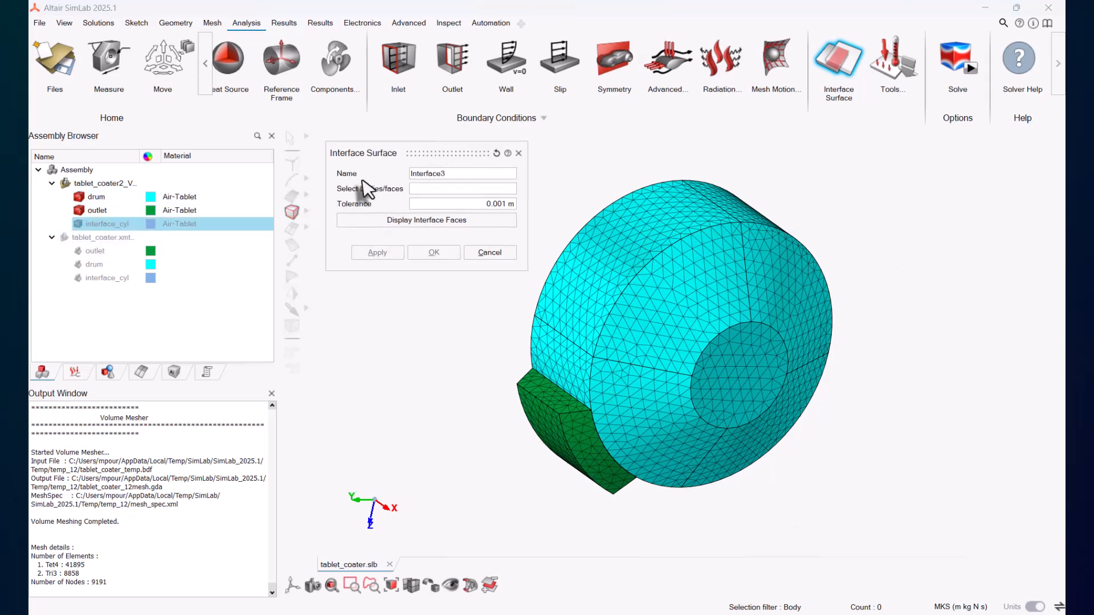
click(578, 299)
click(580, 364)
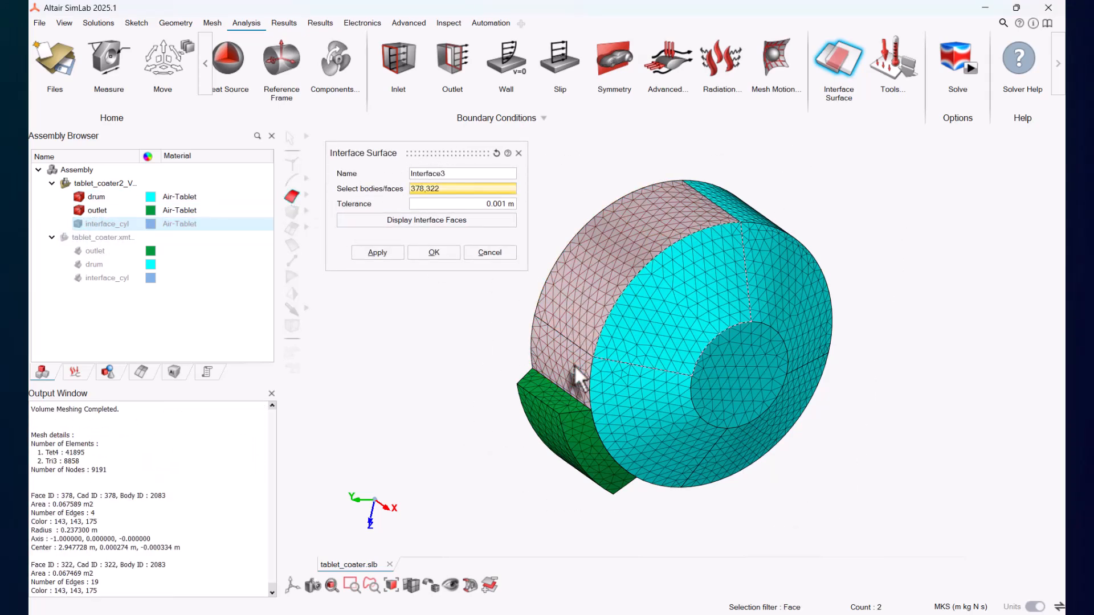
middle_drag(578, 317, 820, 345)
click(906, 286)
click(914, 413)
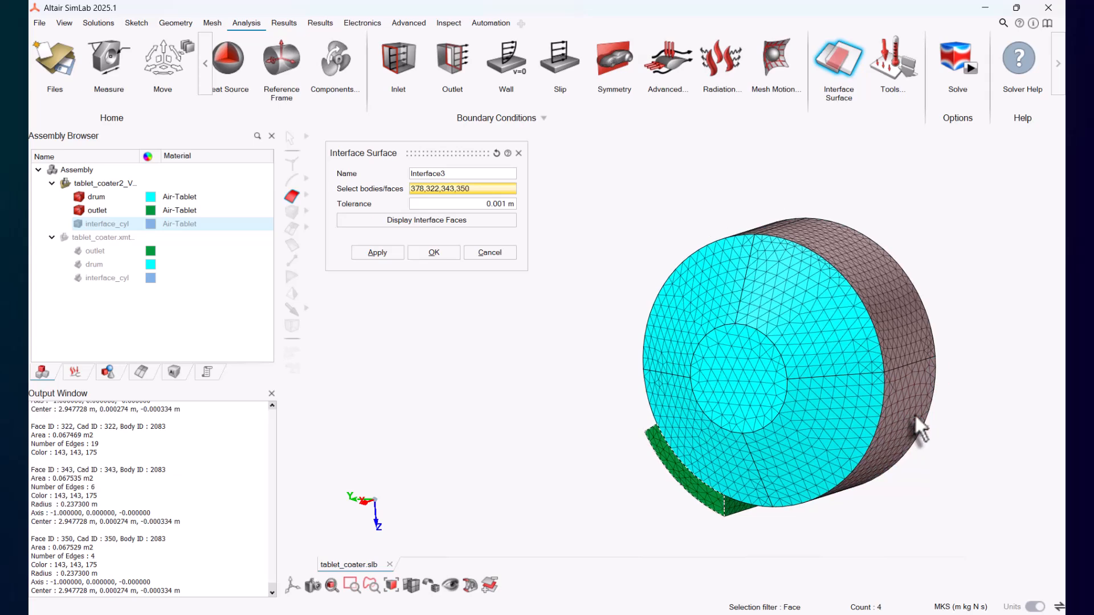
Step: Hide the drum, add the outlet's matching curved face, and apply Interface3
mouse_move(914, 413)
middle_down()
mouse_move(932, 444)
mouse_move(917, 429)
middle_up()
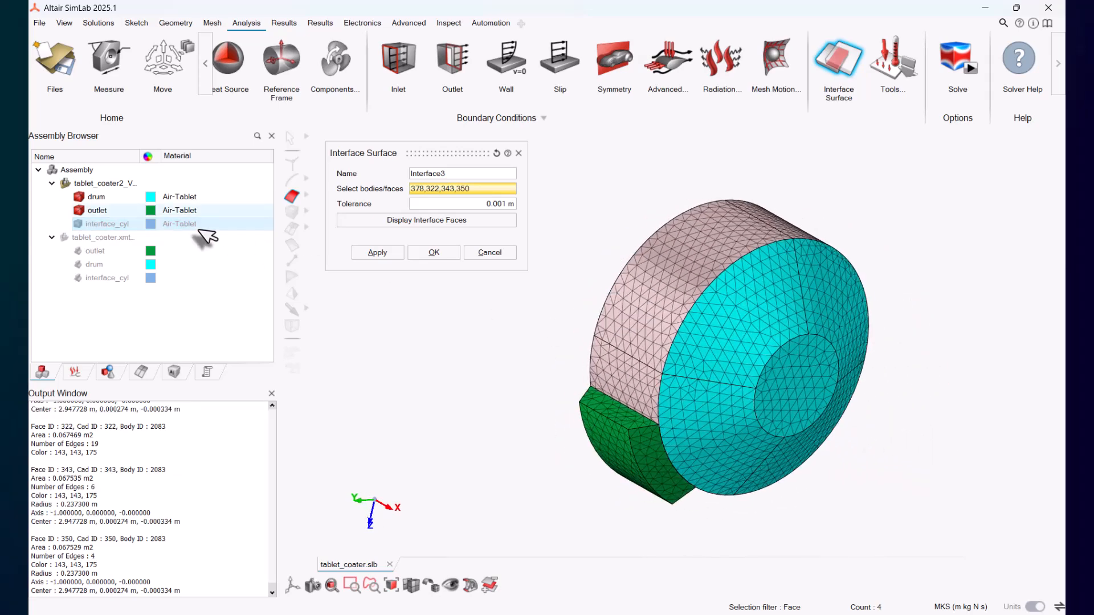
click(79, 197)
middle_drag(399, 370, 708, 439)
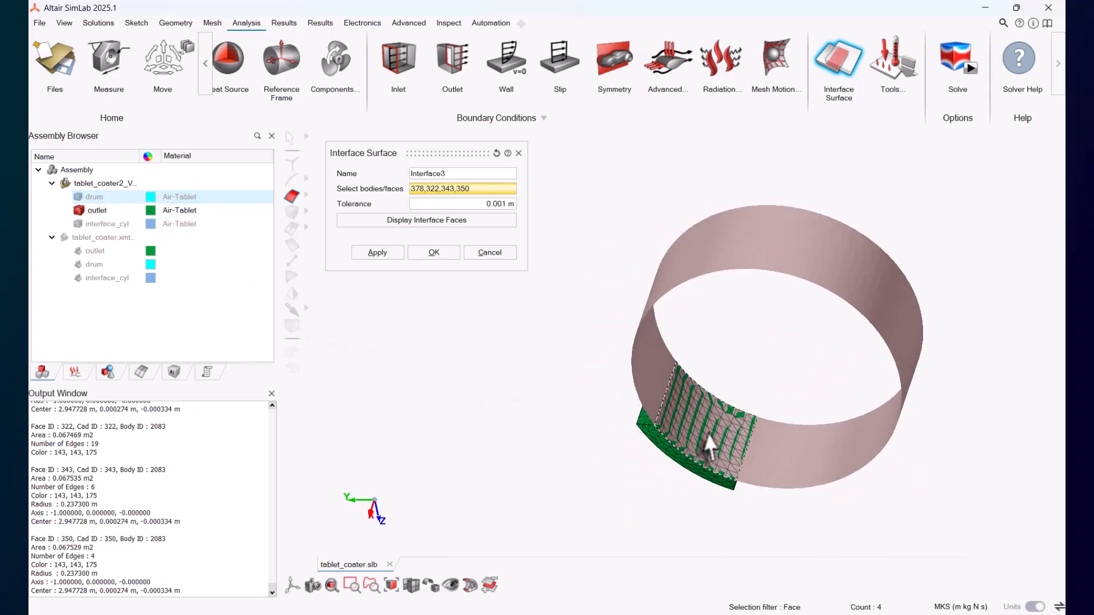
click(712, 444)
click(387, 256)
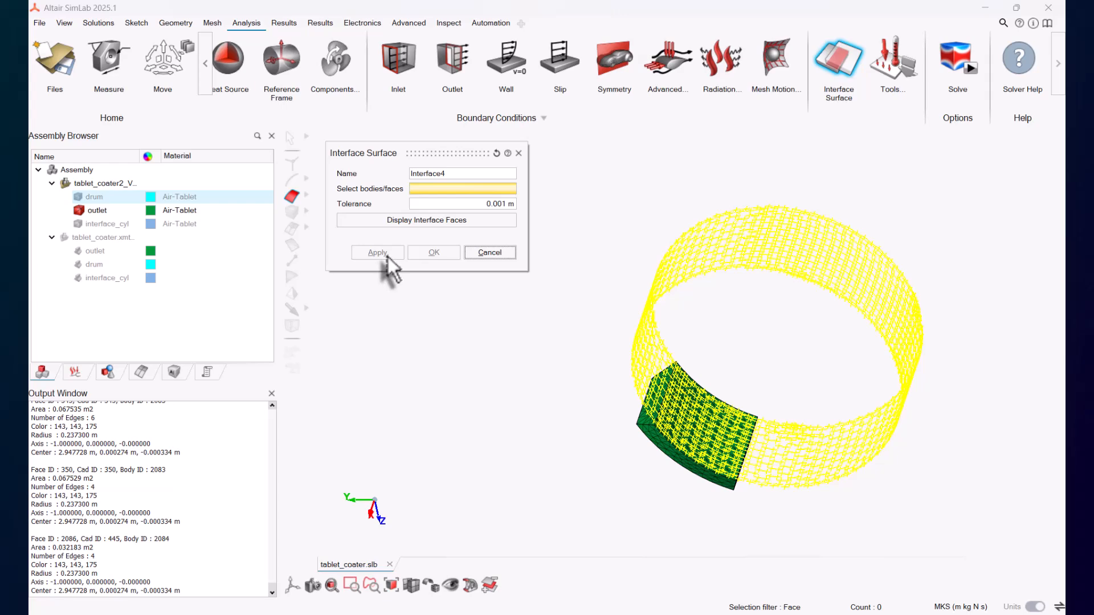
Step: Hide the outlet body and the drum's outer faces to expose the drum's inner cylindrical cavity
click(79, 197)
click(79, 210)
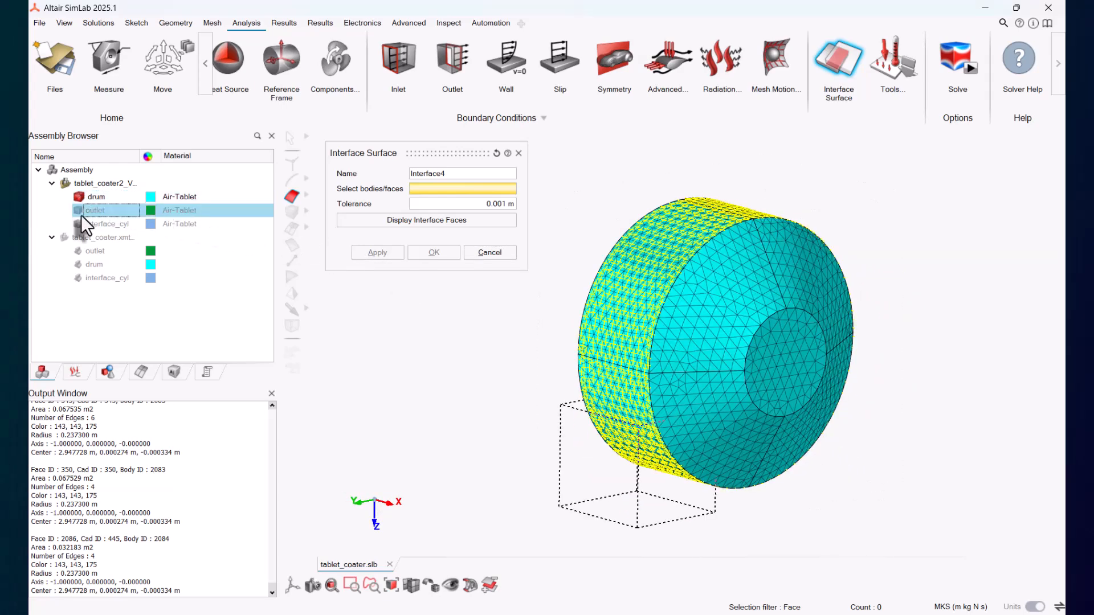
click(643, 291)
key(h)
click(707, 328)
key(h)
click(719, 410)
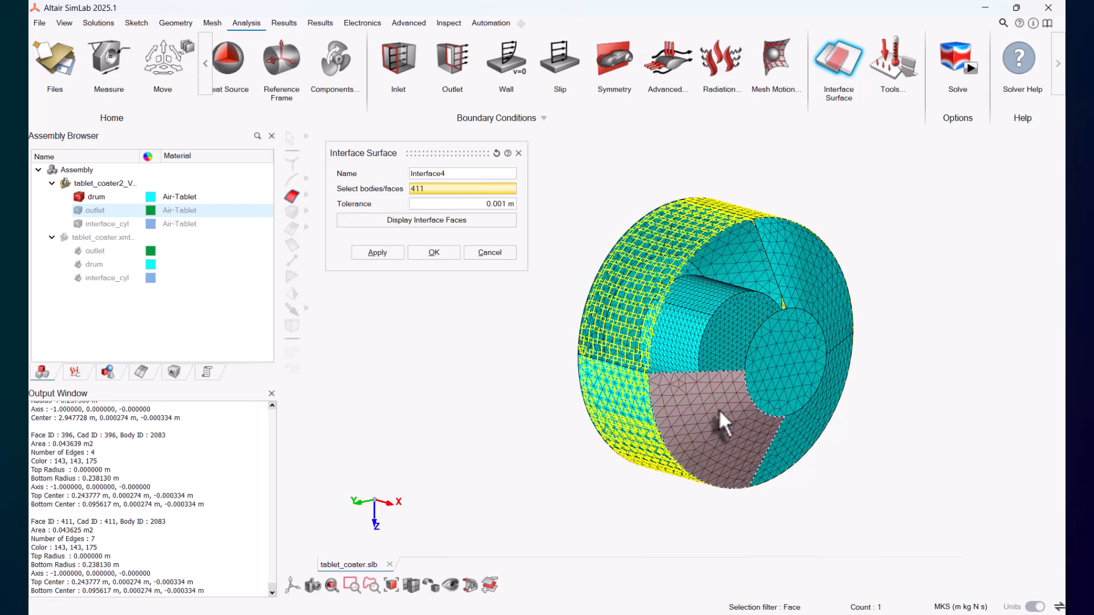
key(h)
click(779, 364)
key(h)
middle_drag(780, 364, 672, 292)
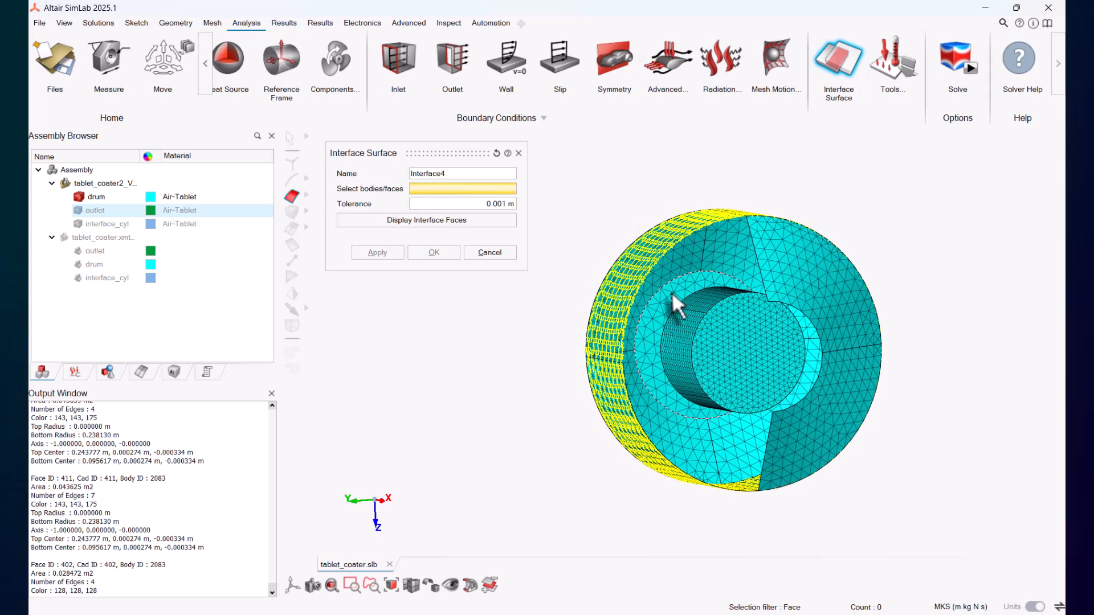
click(688, 281)
key(h)
click(736, 254)
key(h)
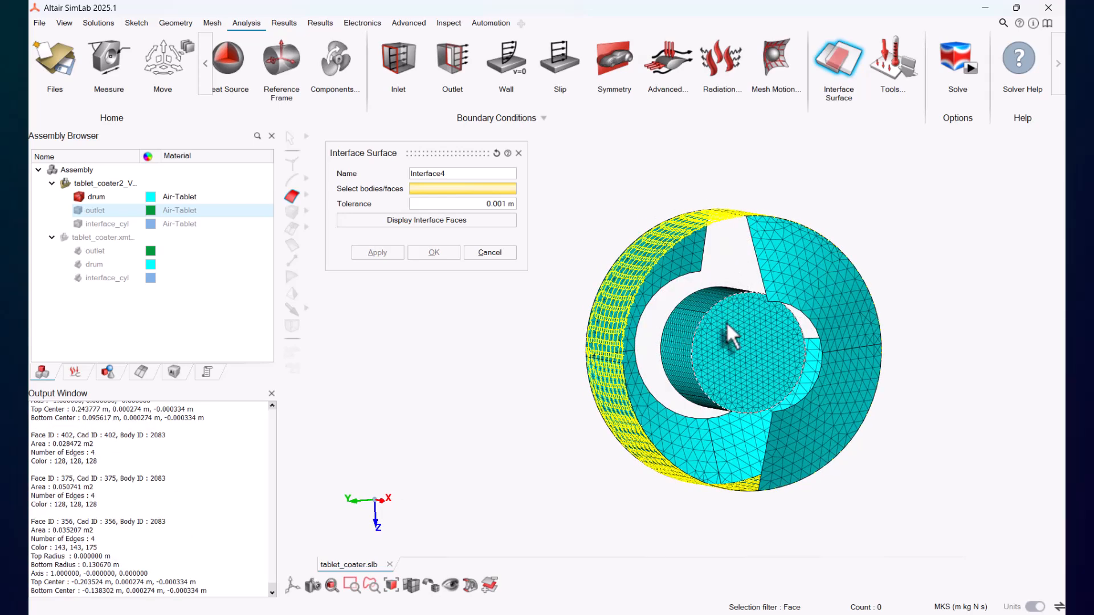
Step: Select the six inner cylindrical faces of the drum's cavity for Interface4
click(722, 350)
click(703, 313)
click(686, 335)
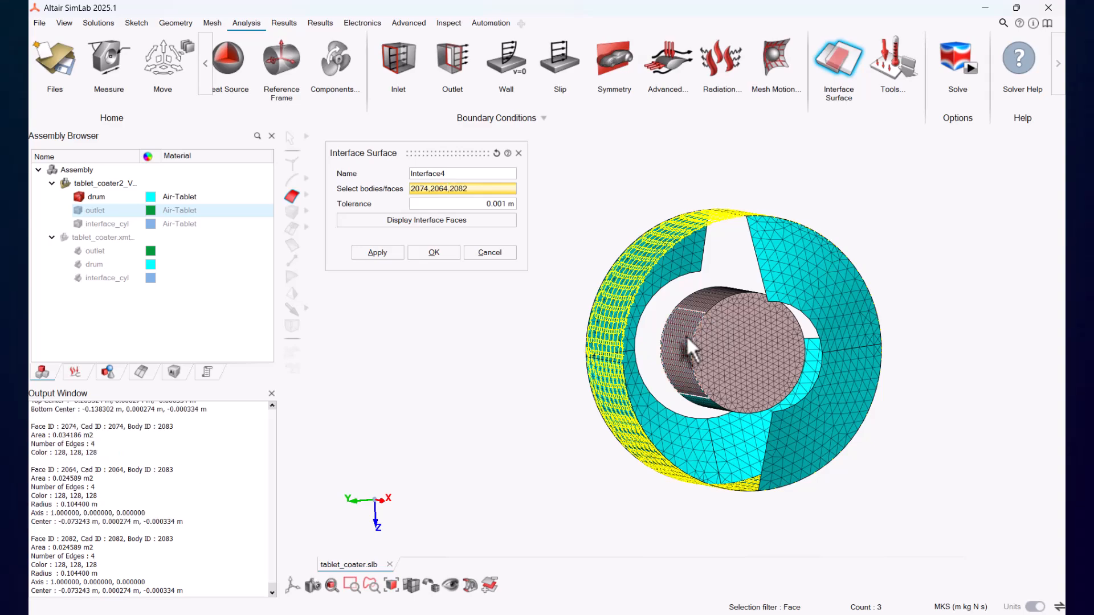
middle_drag(686, 335, 747, 337)
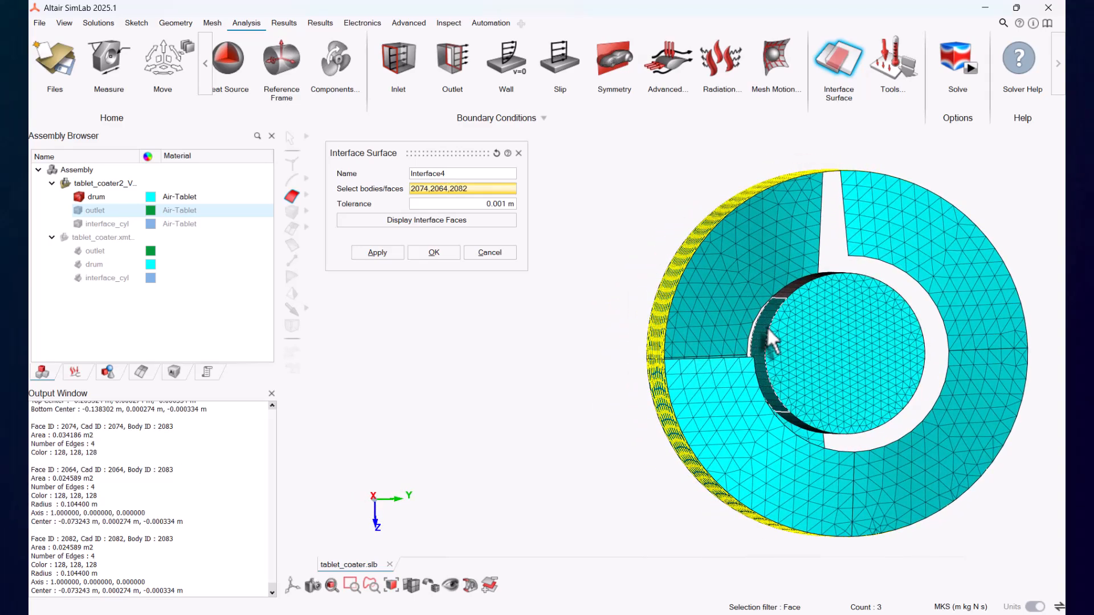
click(770, 339)
click(790, 424)
click(854, 384)
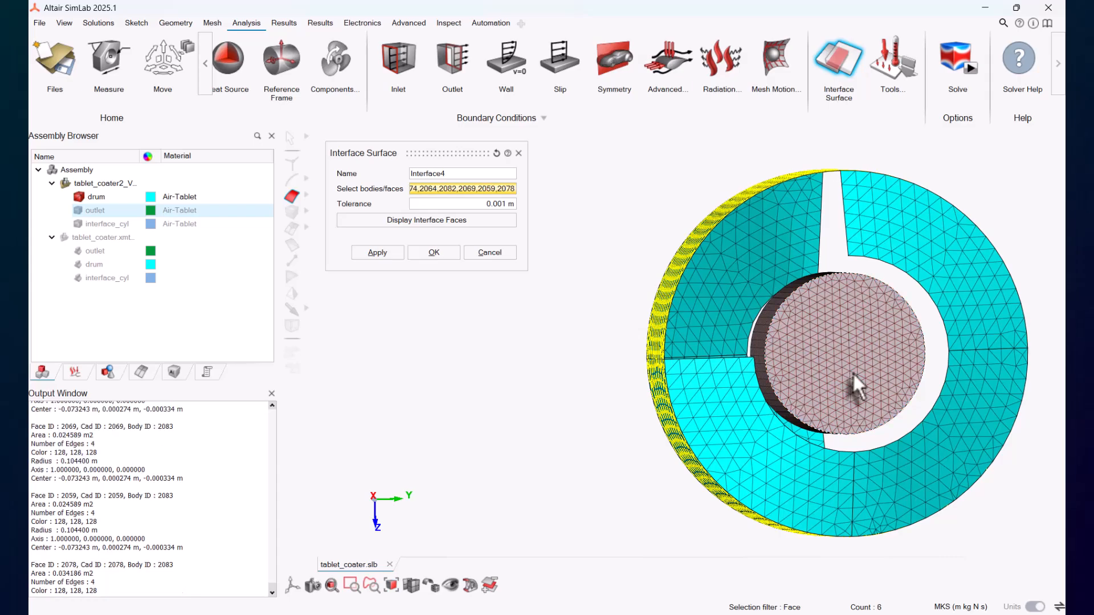
mouse_move(855, 385)
middle_down()
mouse_move(863, 460)
mouse_move(872, 395)
mouse_move(858, 387)
mouse_move(872, 409)
mouse_move(852, 371)
middle_up()
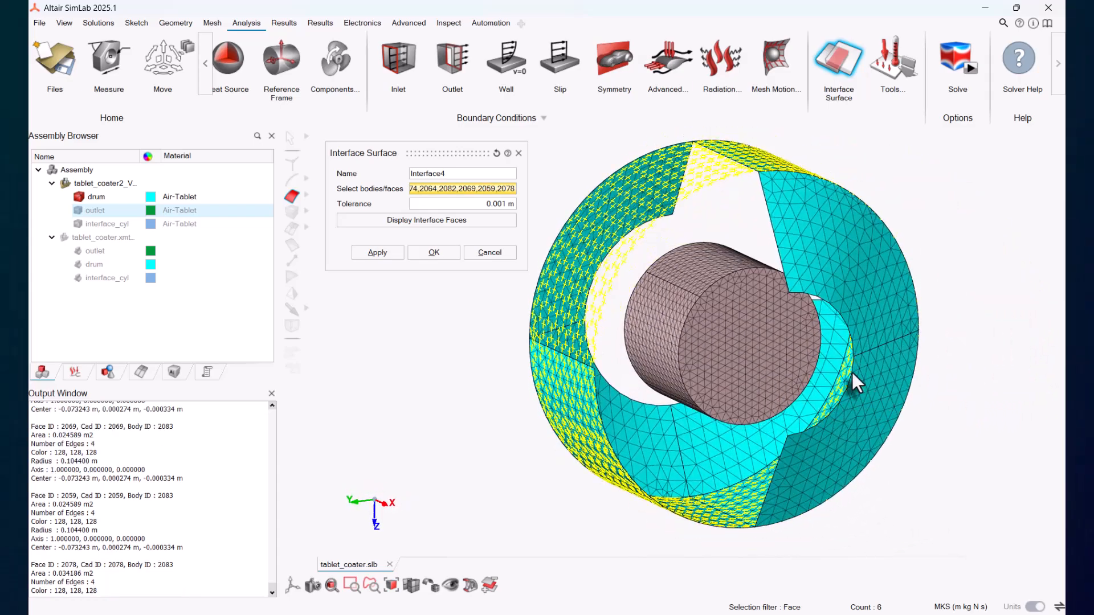
Step: Show the interface_cyl body, hide the drum, and add the six cylindrical faces of interface_cyl to Interface4
click(79, 223)
click(80, 196)
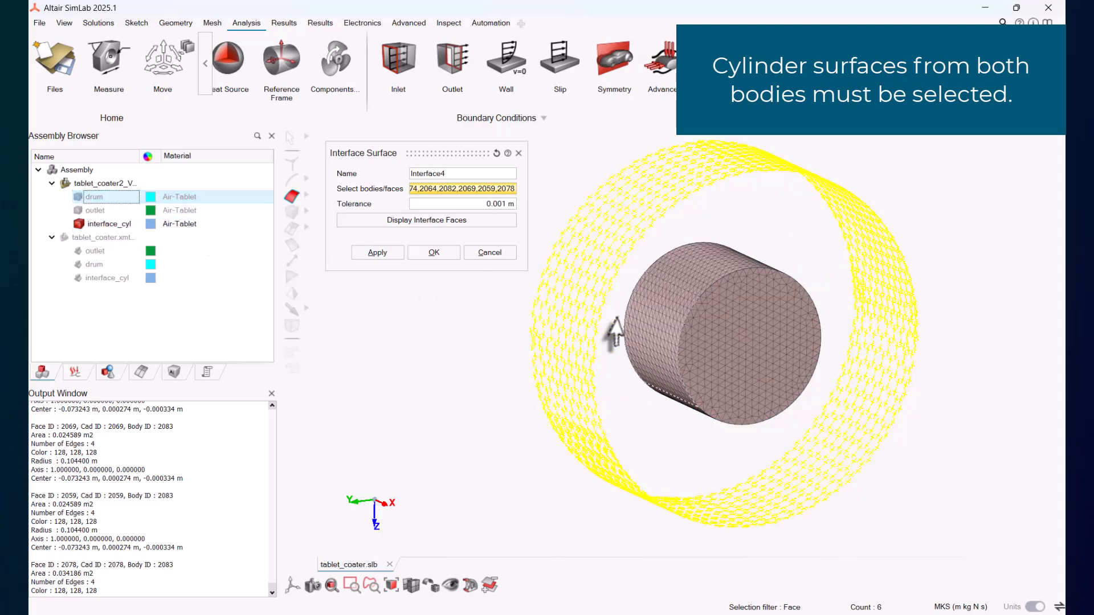
click(658, 333)
click(715, 269)
click(722, 342)
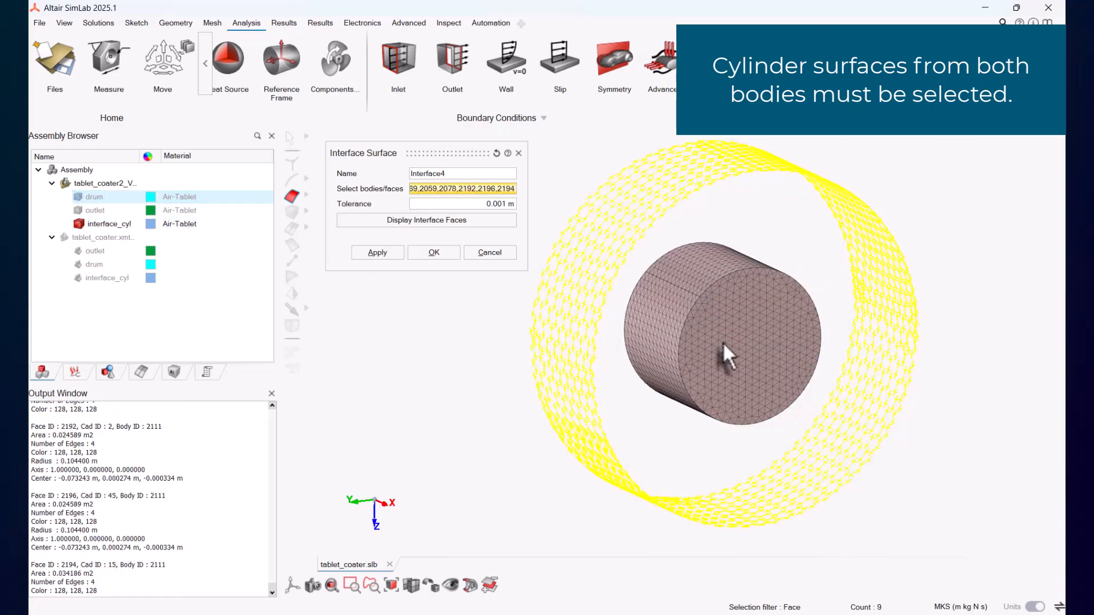
middle_drag(722, 342, 769, 371)
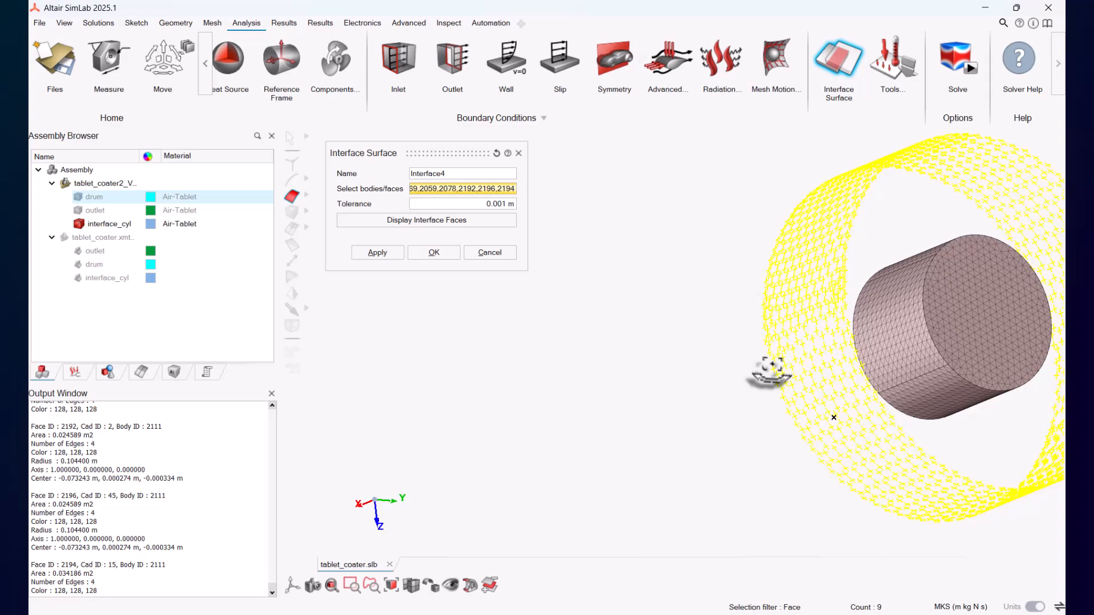
click(888, 336)
click(930, 396)
click(976, 327)
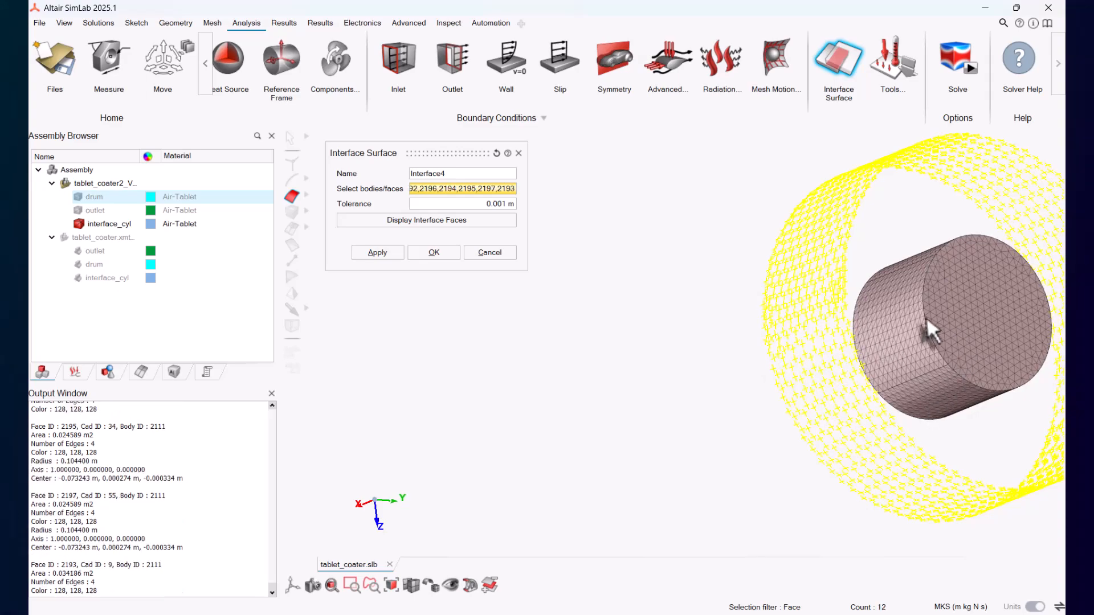
Step: Confirm Interface4 and unhide the drum and outlet bodies
click(437, 252)
middle_drag(435, 264, 368, 252)
click(78, 197)
click(78, 210)
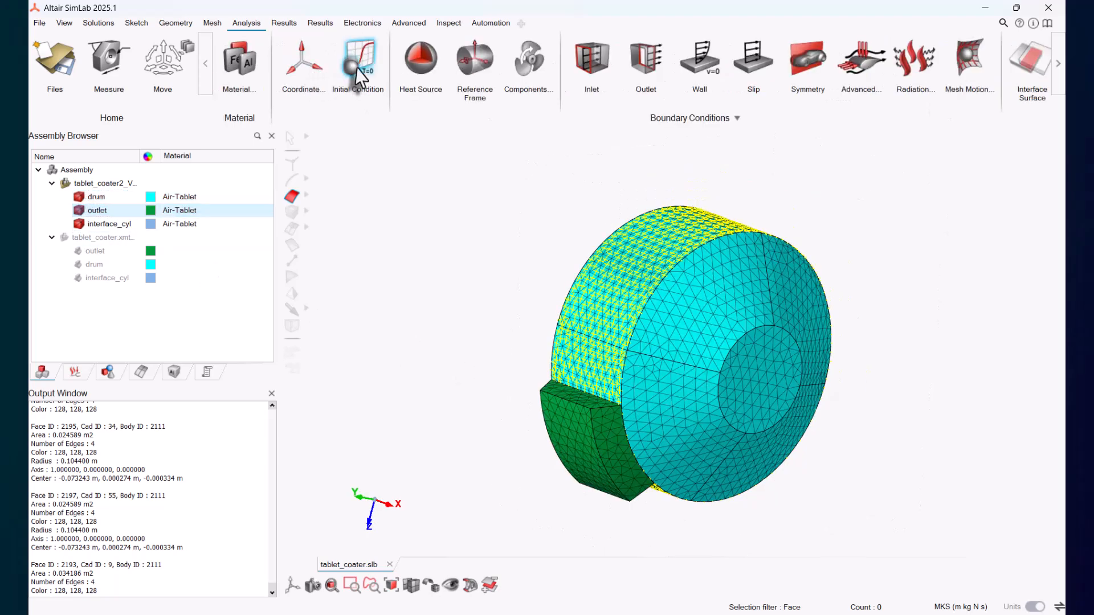
Step: Create a uniform initial temperature of 339.5 K on the drum, outlet and interface_cyl bodies
click(359, 70)
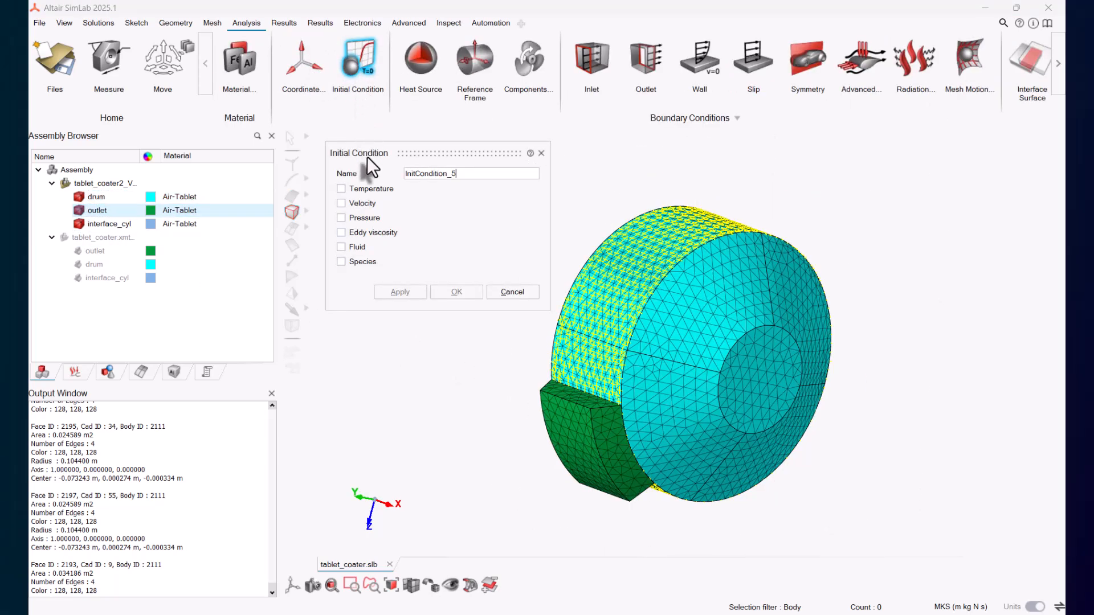
click(369, 189)
click(97, 197)
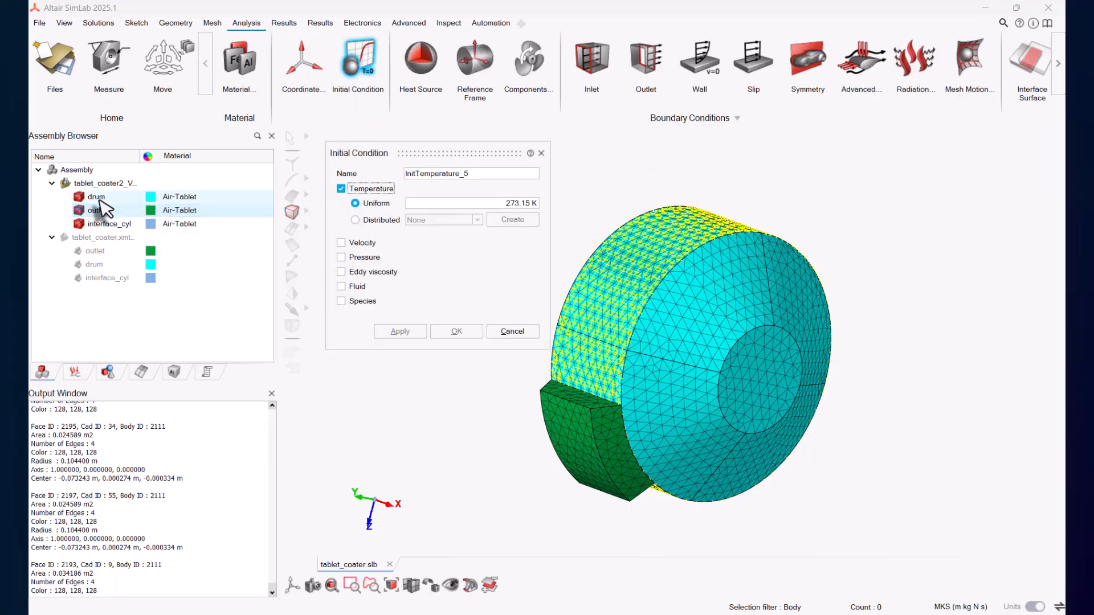
shift+click(105, 224)
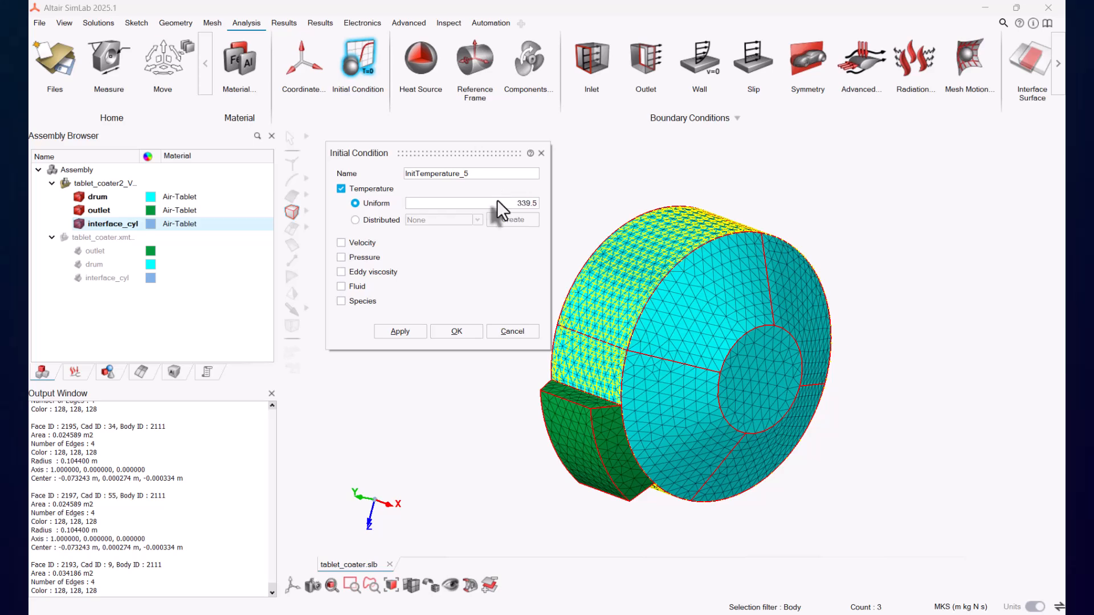
click(401, 332)
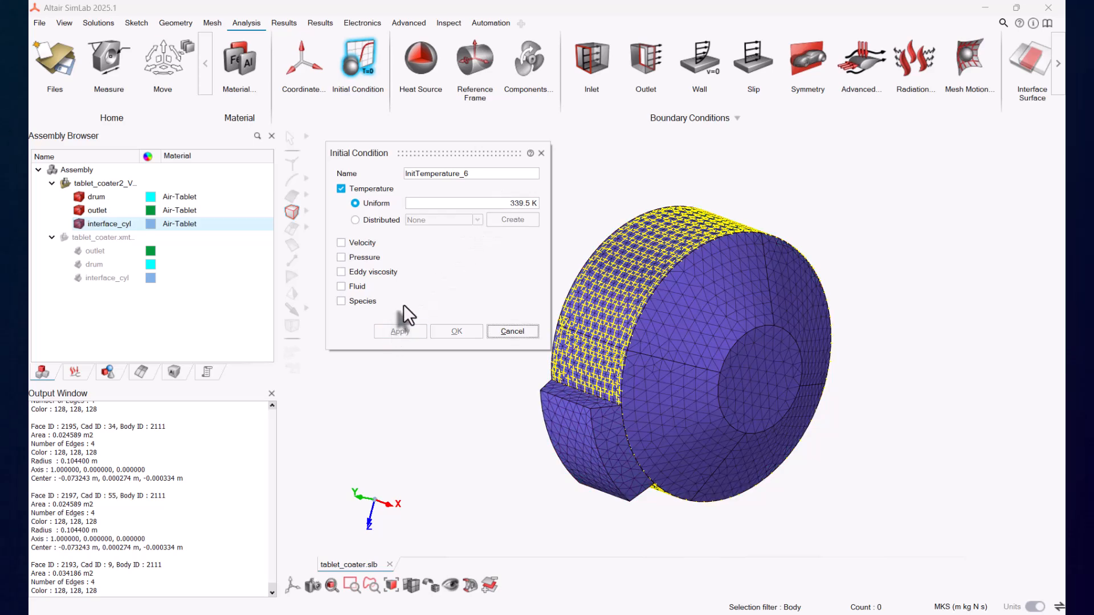
Step: Create a uniform initial velocity of 0 m/s in X, Y and Z on the drum, outlet and interface_cyl bodies
click(362, 242)
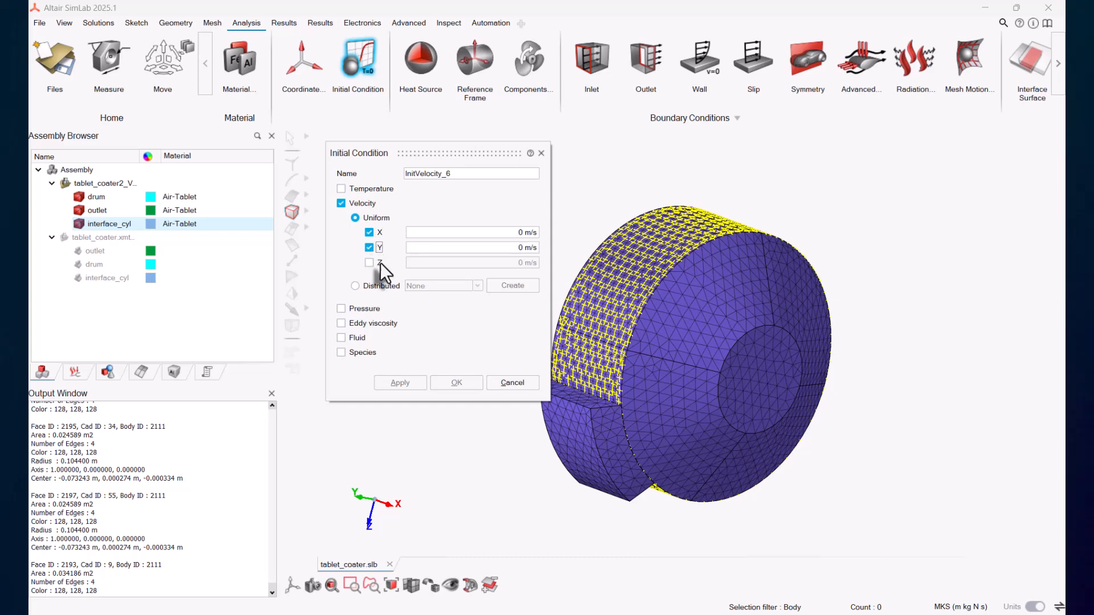
click(101, 197)
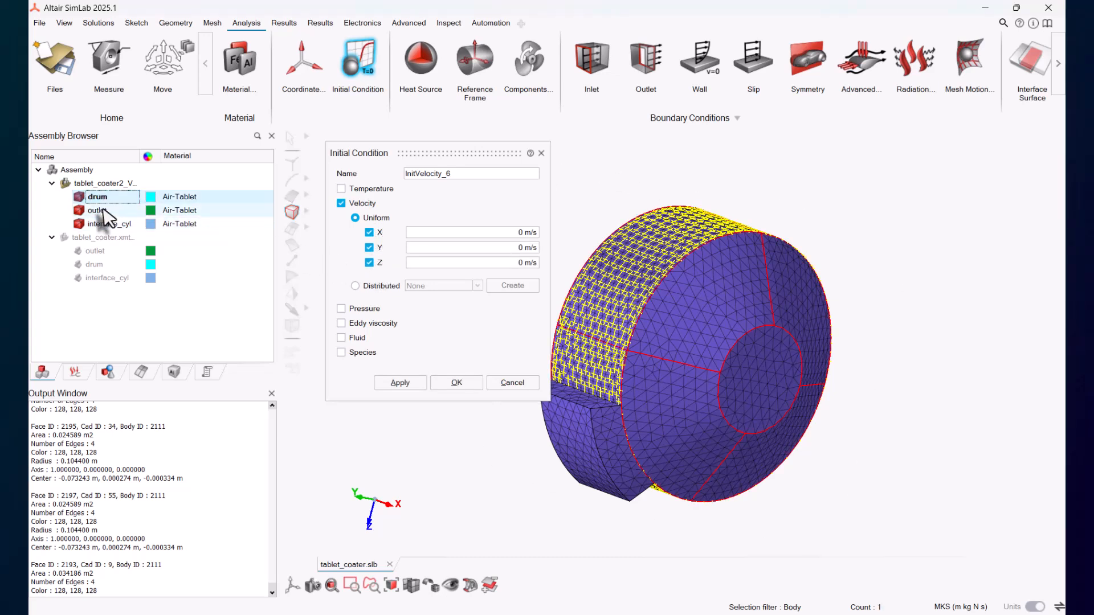
click(101, 210)
click(115, 226)
click(399, 382)
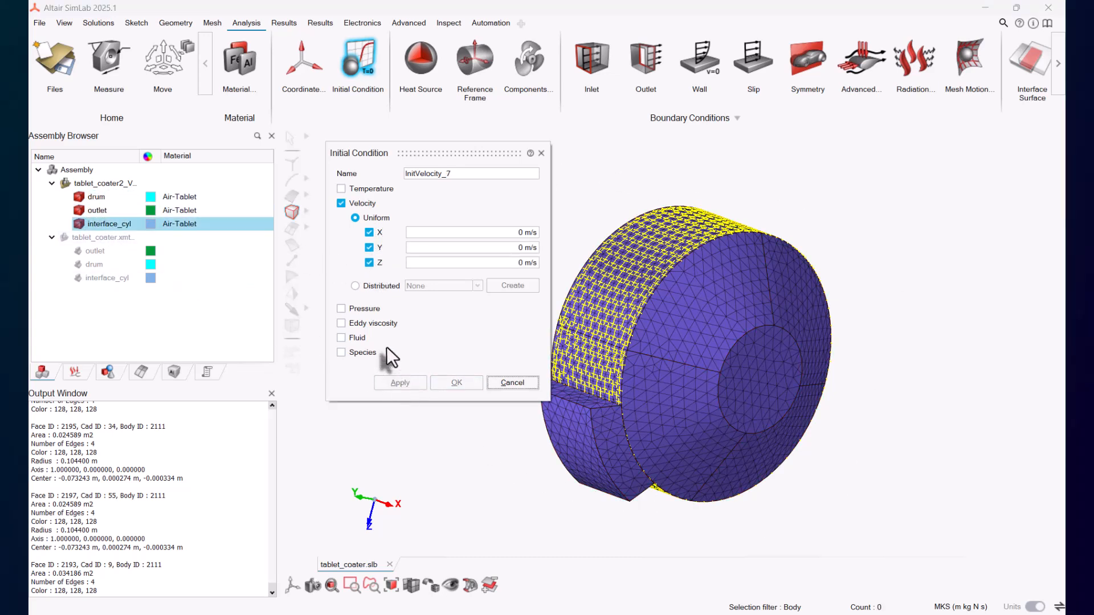
Step: Create a uniform initial pressure of 0 Pa on the drum, outlet and interface_cyl bodies
click(361, 308)
click(97, 197)
click(99, 211)
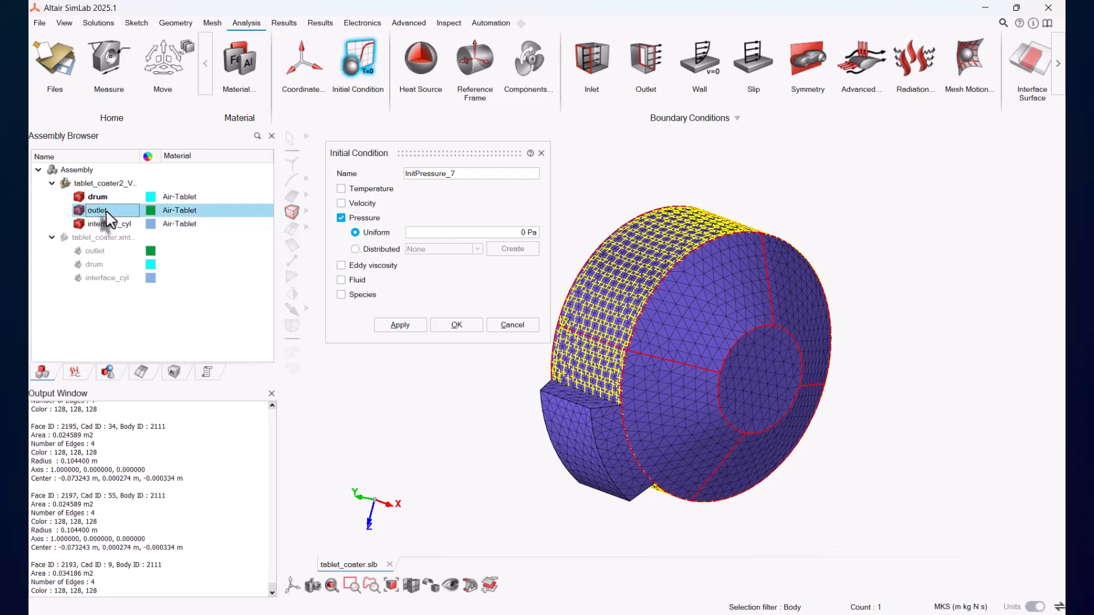
click(111, 224)
click(406, 323)
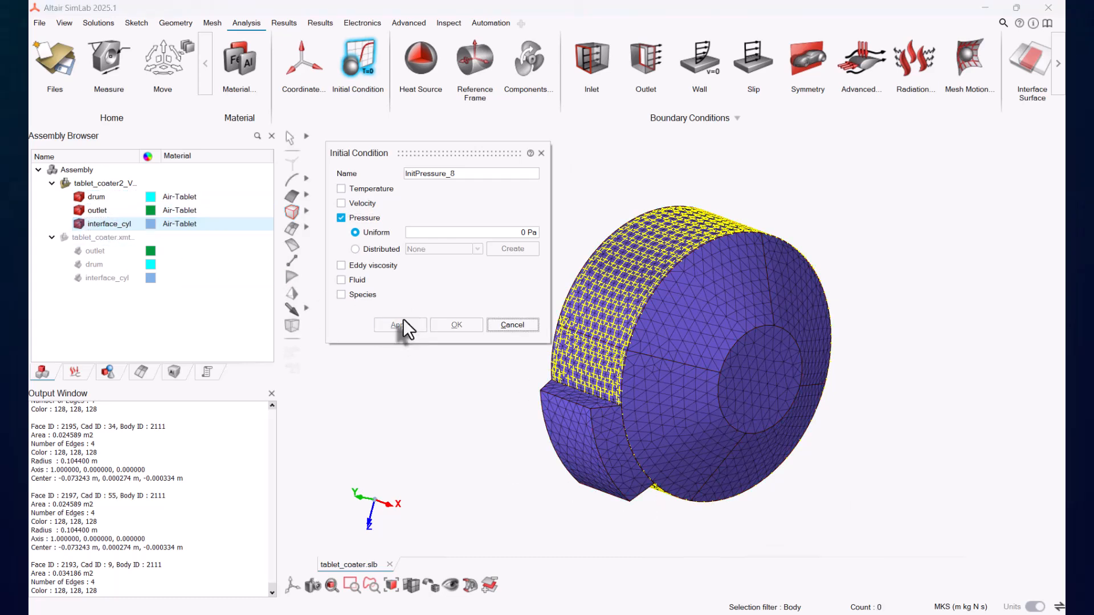
Step: Create an initial fluid condition with carrier fluid fraction 1.0 and disperse phase 0.0 on all three bodies
click(358, 279)
click(97, 197)
click(99, 211)
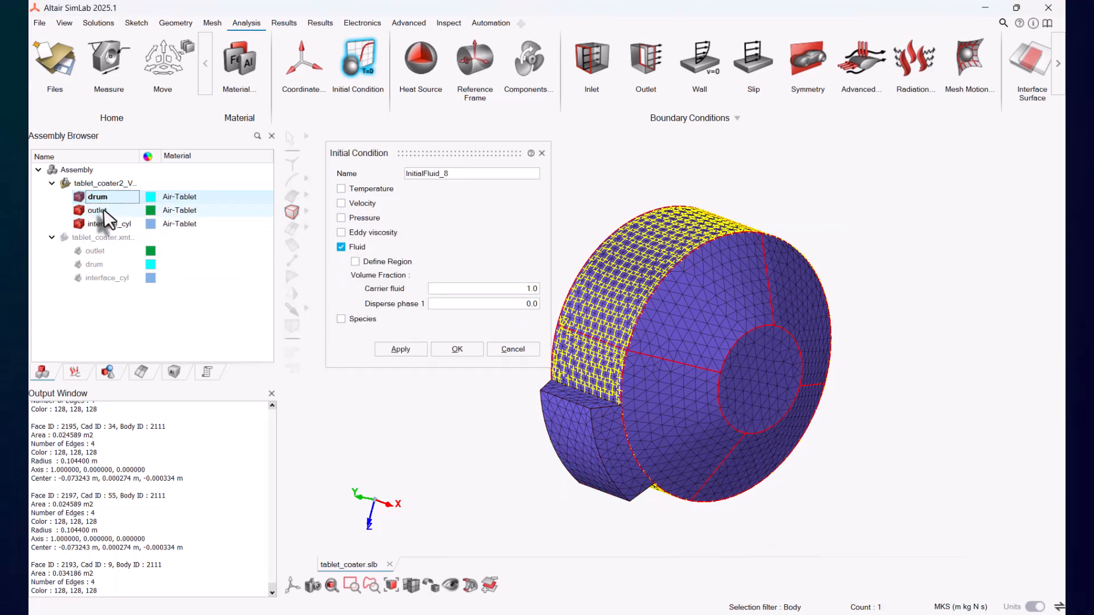
click(111, 224)
click(406, 351)
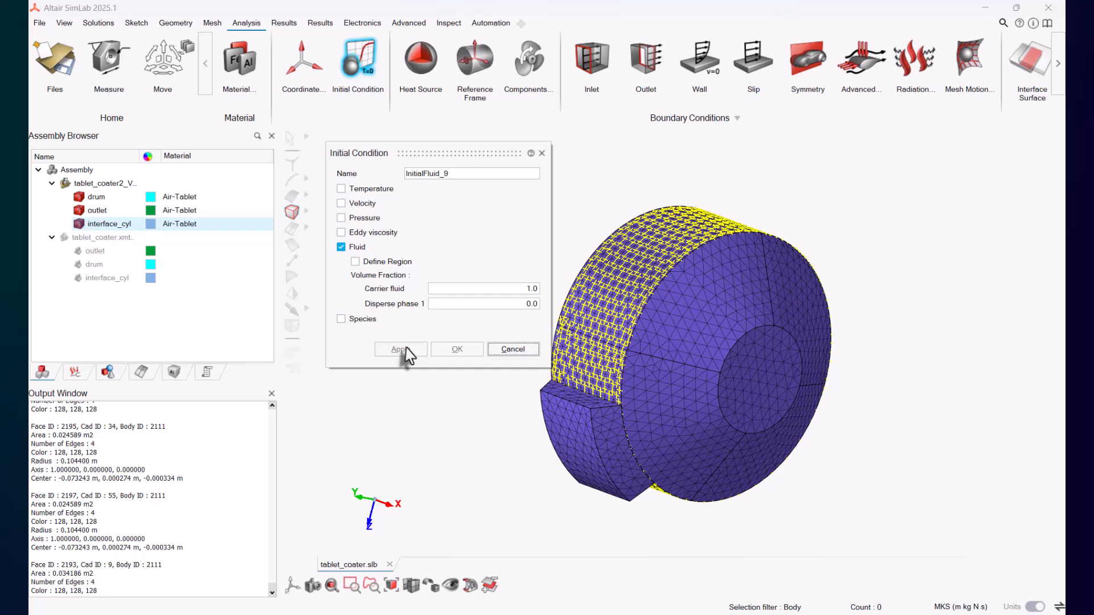
Step: Create an initial species condition with Species 1 value 0.003 on the drum, outlet and interface_cyl bodies
click(366, 318)
click(97, 197)
click(99, 210)
click(112, 224)
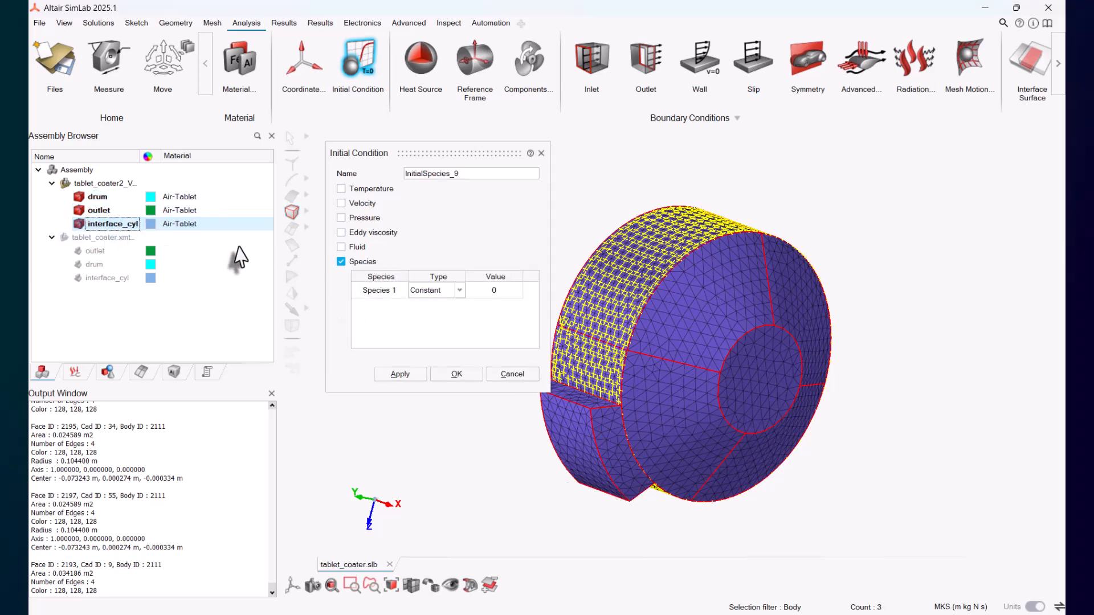
double_click(513, 292)
text(0.003)
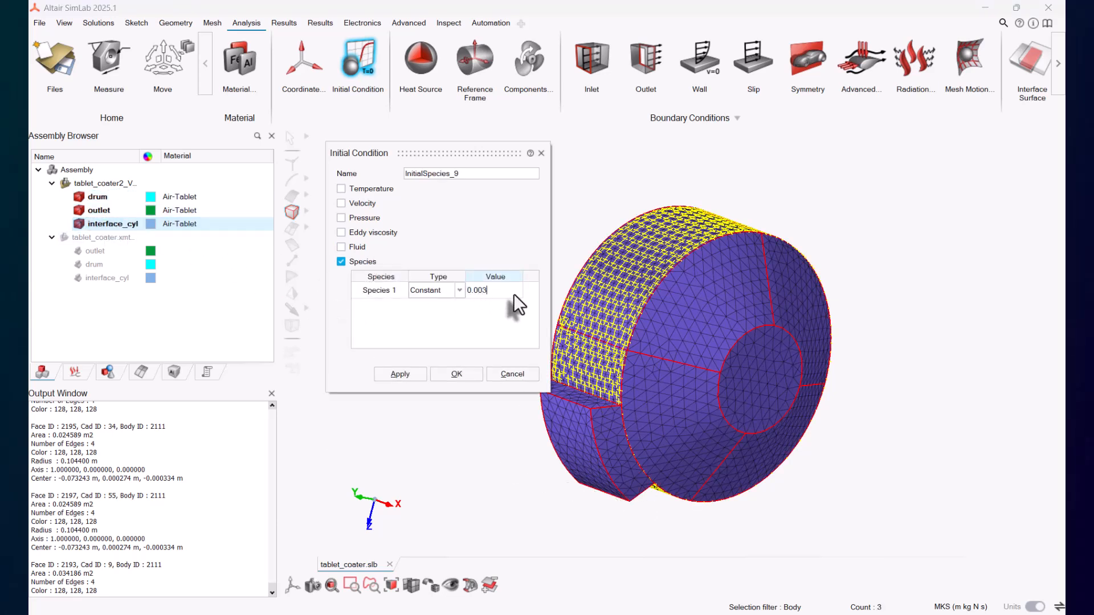
key(Return)
click(472, 372)
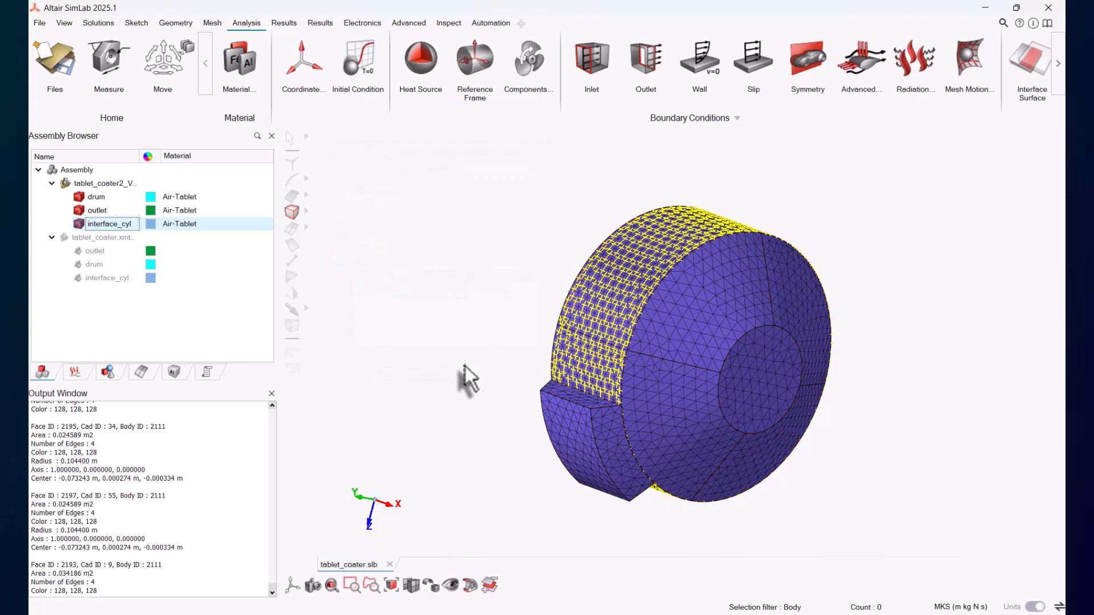
Step: Create an outlet boundary condition named outlet on the outlet body's end face
click(636, 71)
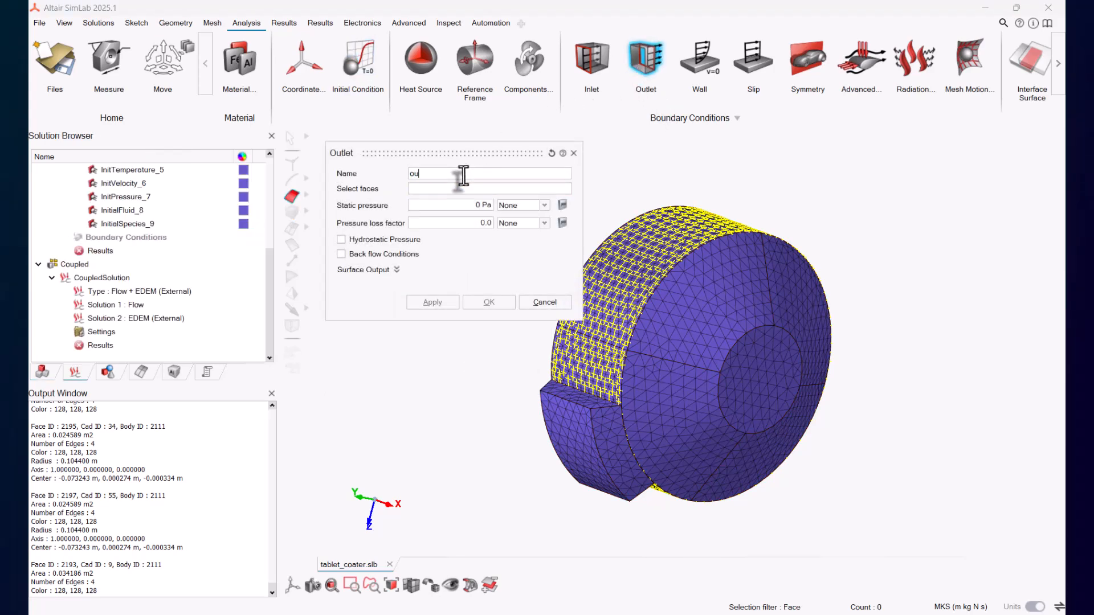
click(586, 441)
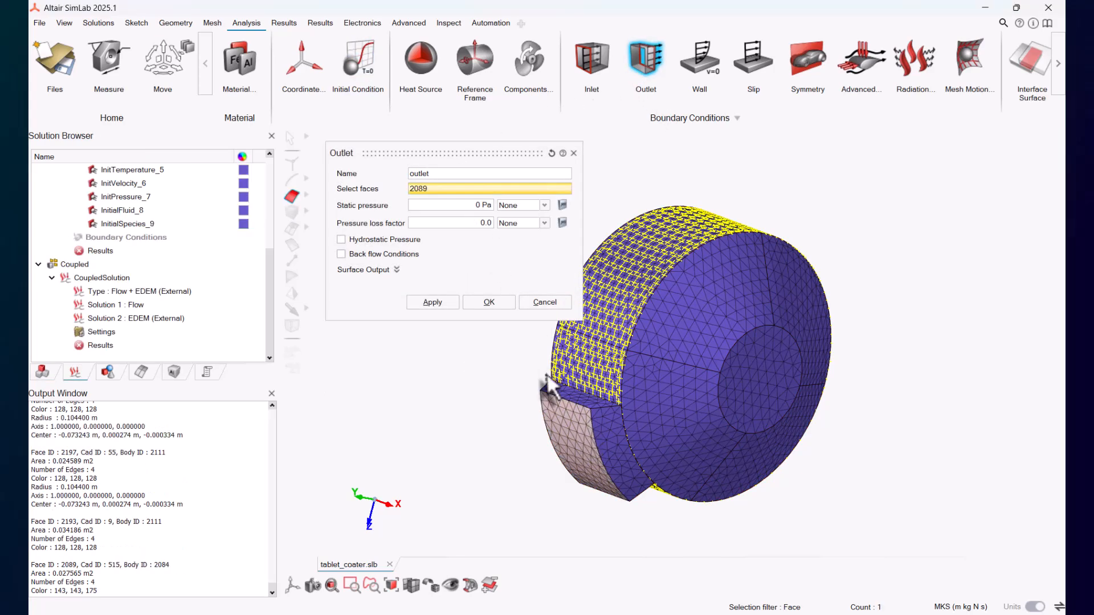
click(489, 302)
Step: Start a wall condition named walls_Drum and select the drum's front, back and cylindrical faces
click(700, 60)
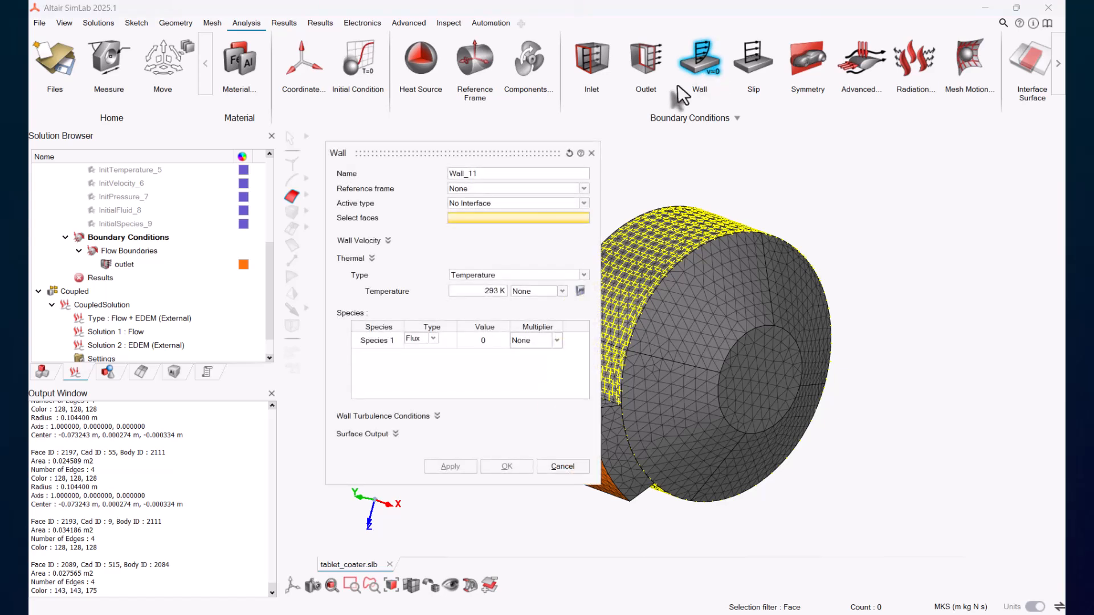
click(485, 174)
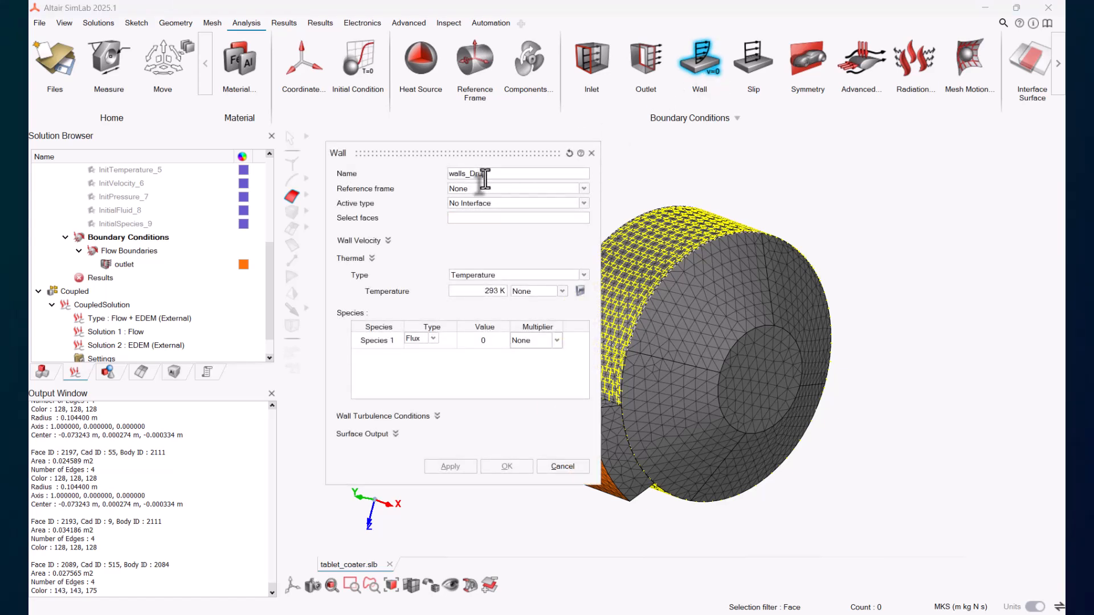
drag(496, 153, 420, 156)
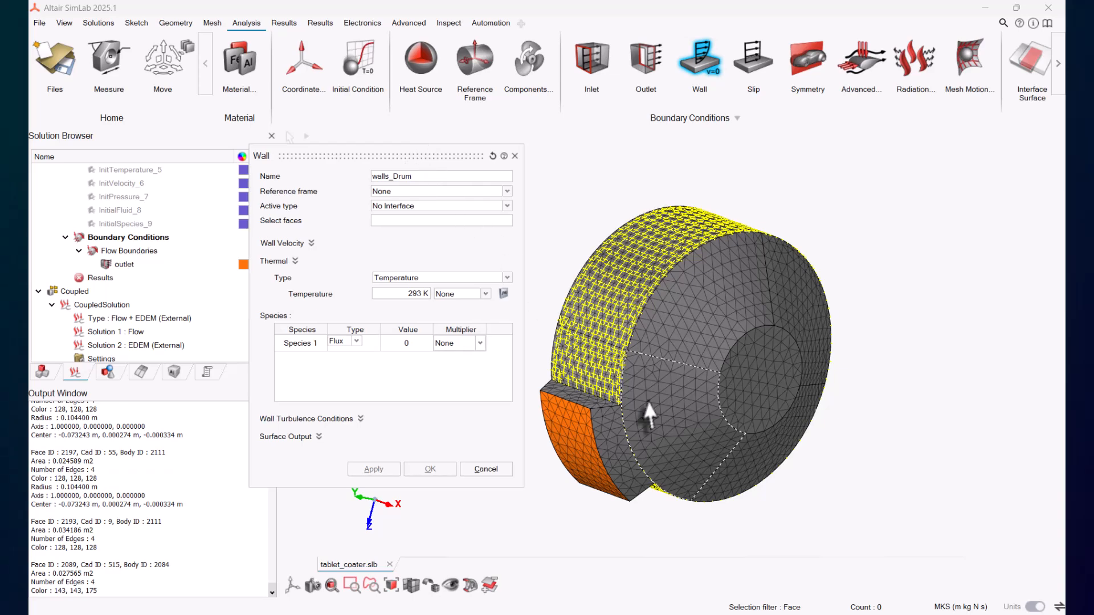
click(681, 391)
click(709, 356)
click(749, 364)
click(797, 329)
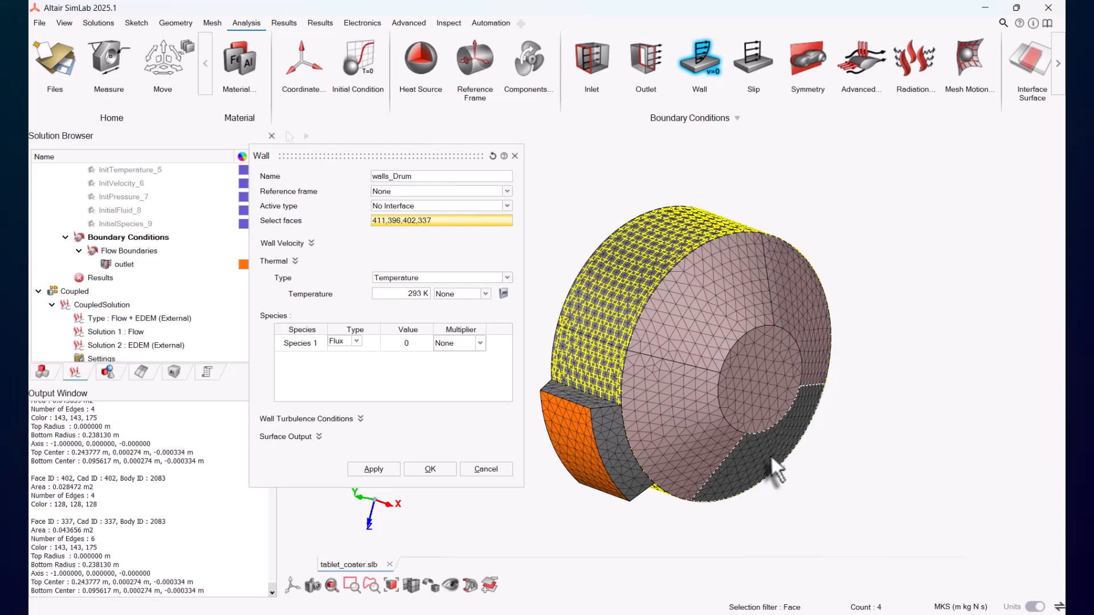
click(770, 460)
middle_drag(769, 460, 927, 470)
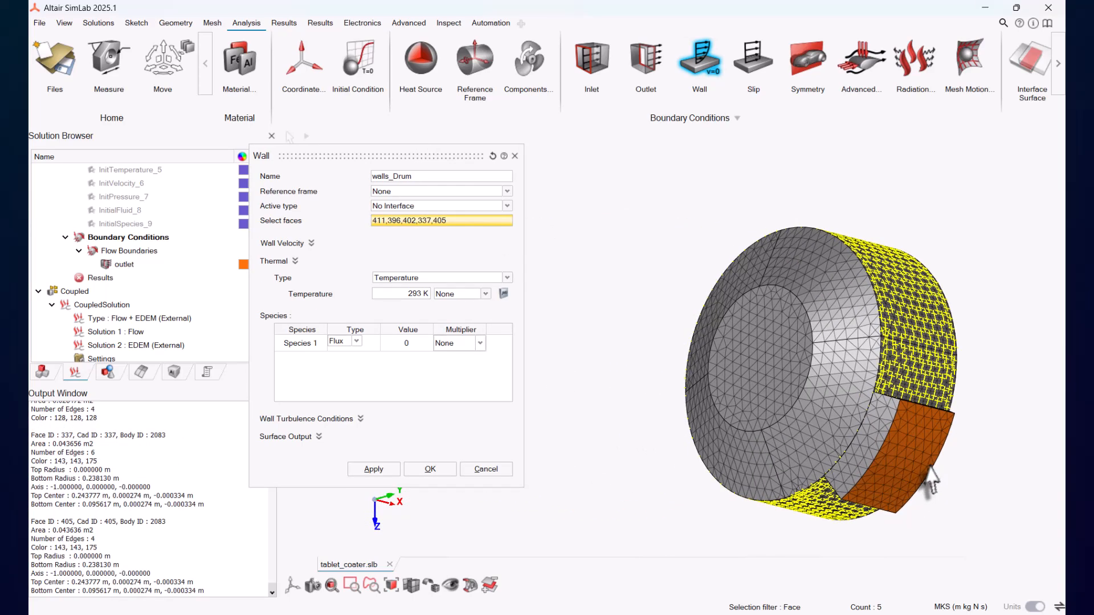
click(831, 306)
click(741, 267)
click(763, 359)
click(838, 432)
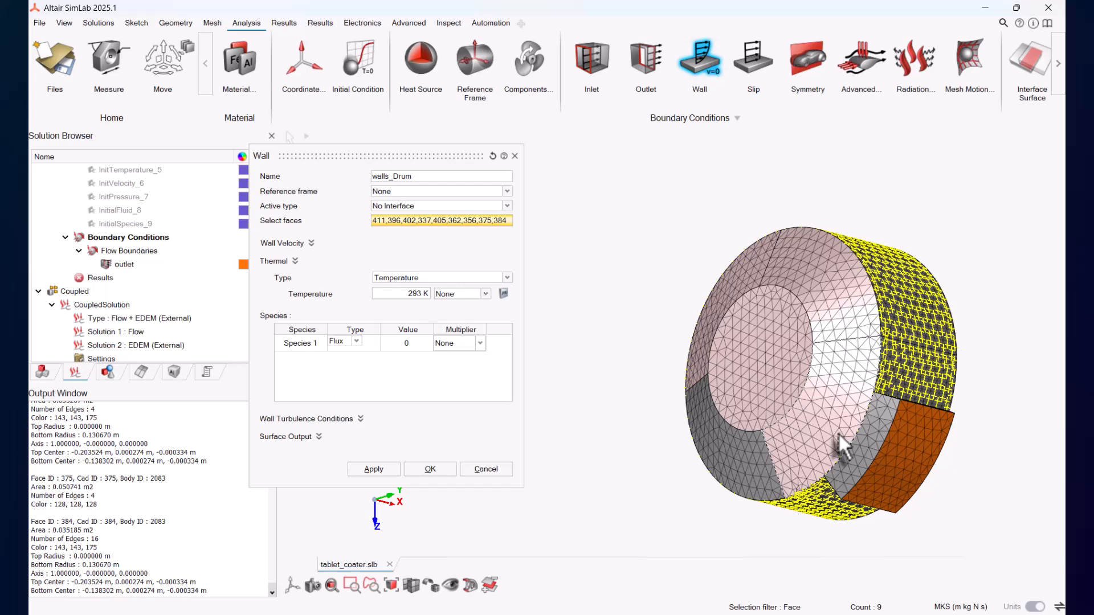
click(747, 454)
Step: Set the walls_Drum thermal condition type to Convection
click(402, 294)
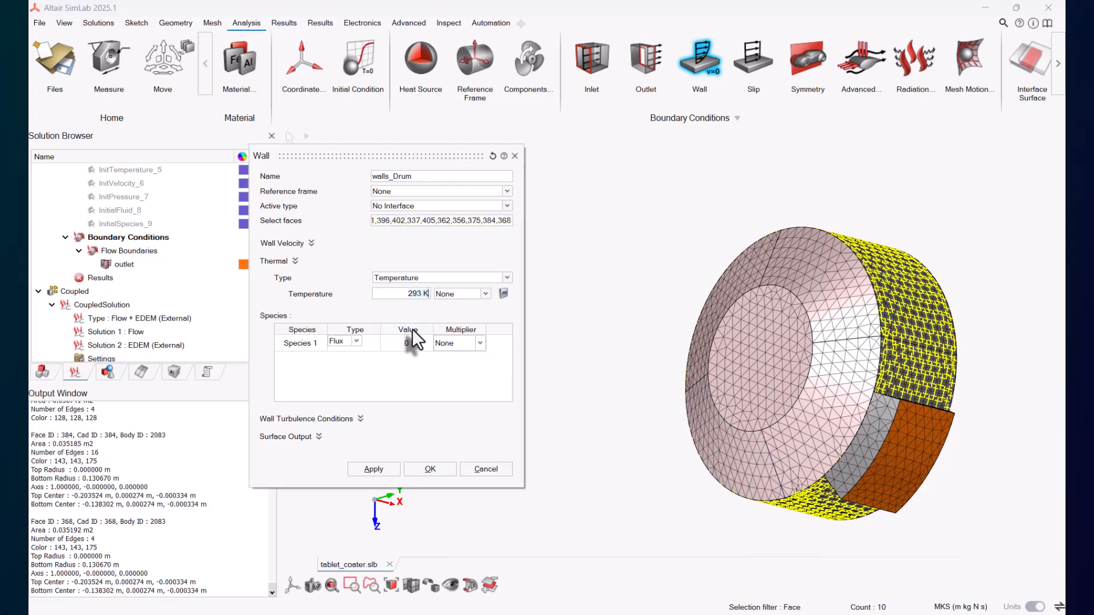
click(424, 279)
click(412, 295)
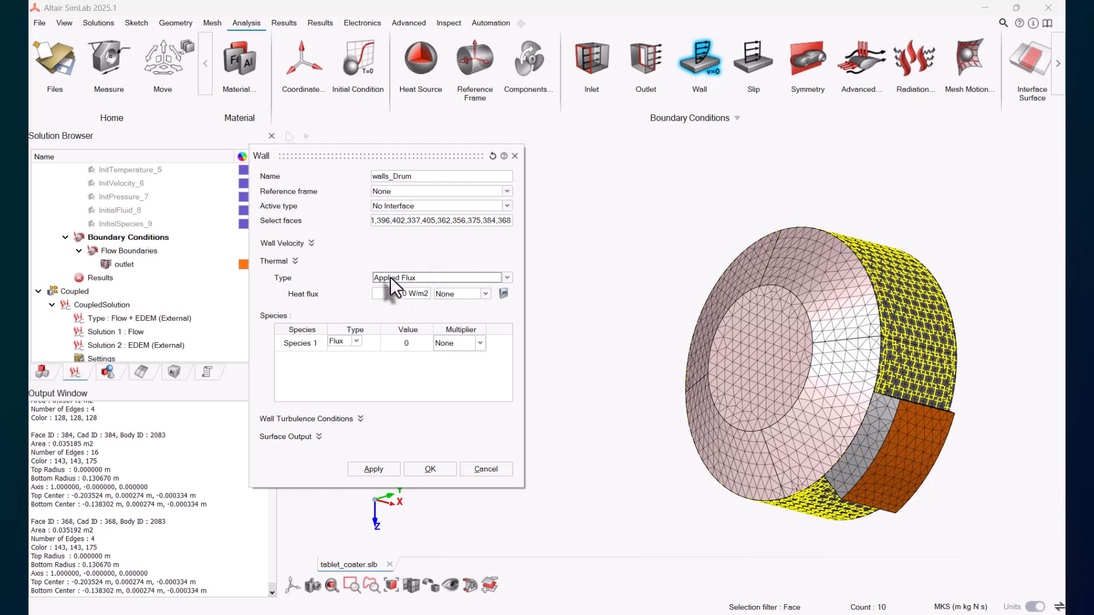
click(390, 277)
click(411, 303)
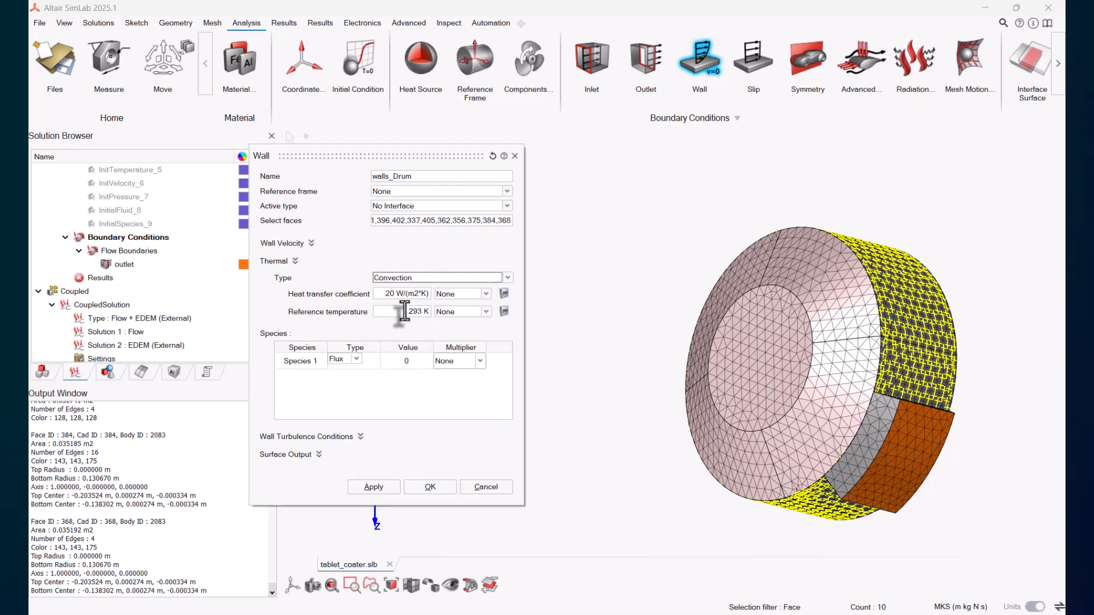
click(371, 485)
Step: Set the wall velocity type to Zero and apply the walls_Drum wall condition
click(608, 330)
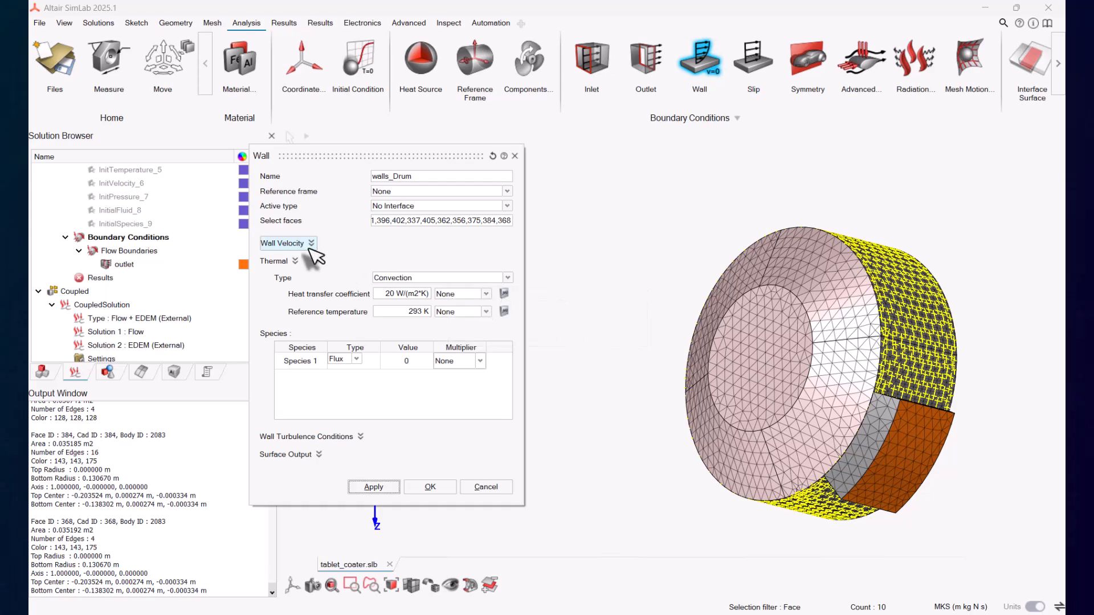
click(297, 243)
click(429, 259)
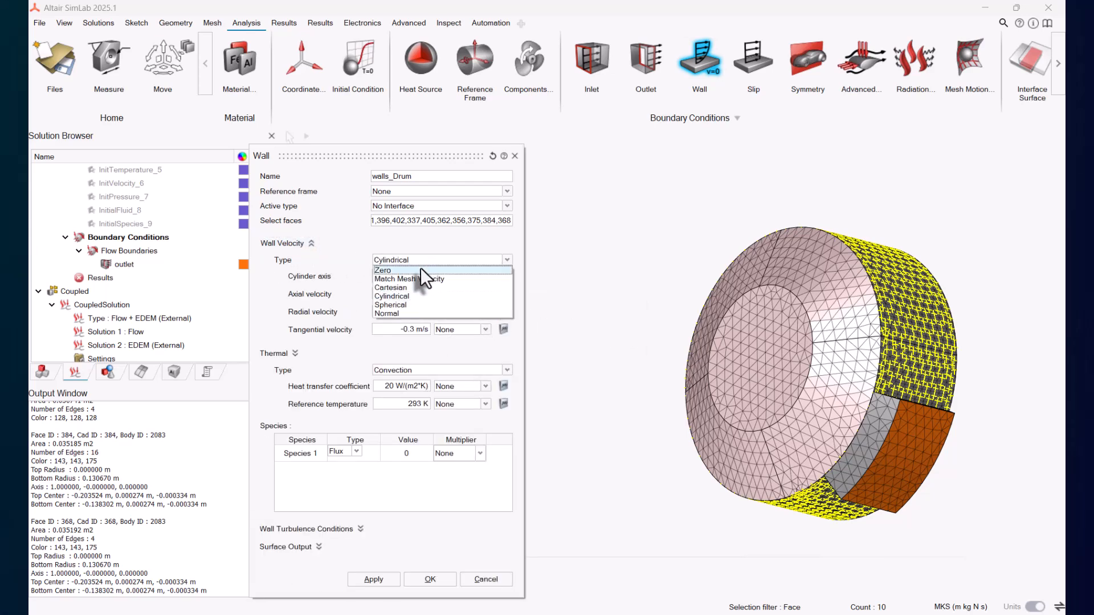
click(418, 269)
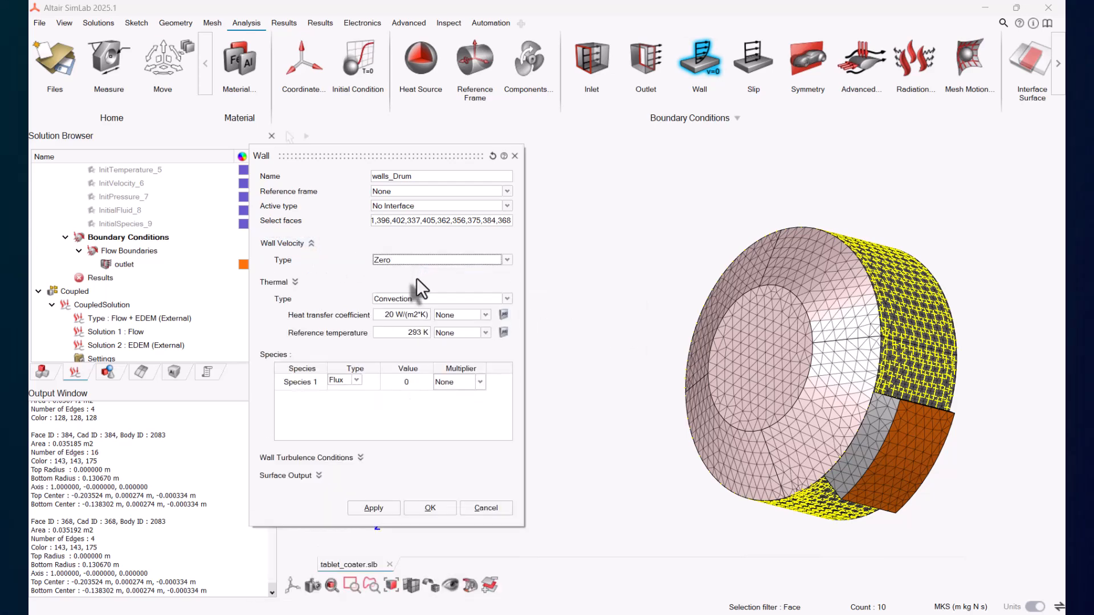
click(374, 508)
Step: Create a wall condition named walls_outlet on the four side faces of the outlet body
middle_drag(513, 513, 873, 463)
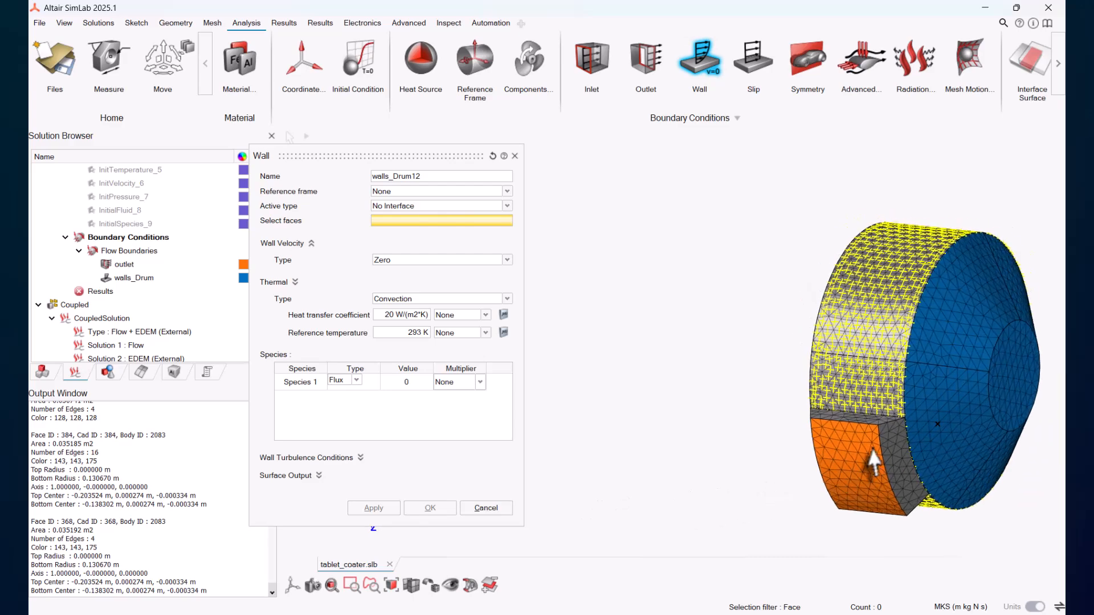
right_drag(872, 450, 677, 403)
scroll(676, 398, up, 4)
click(672, 374)
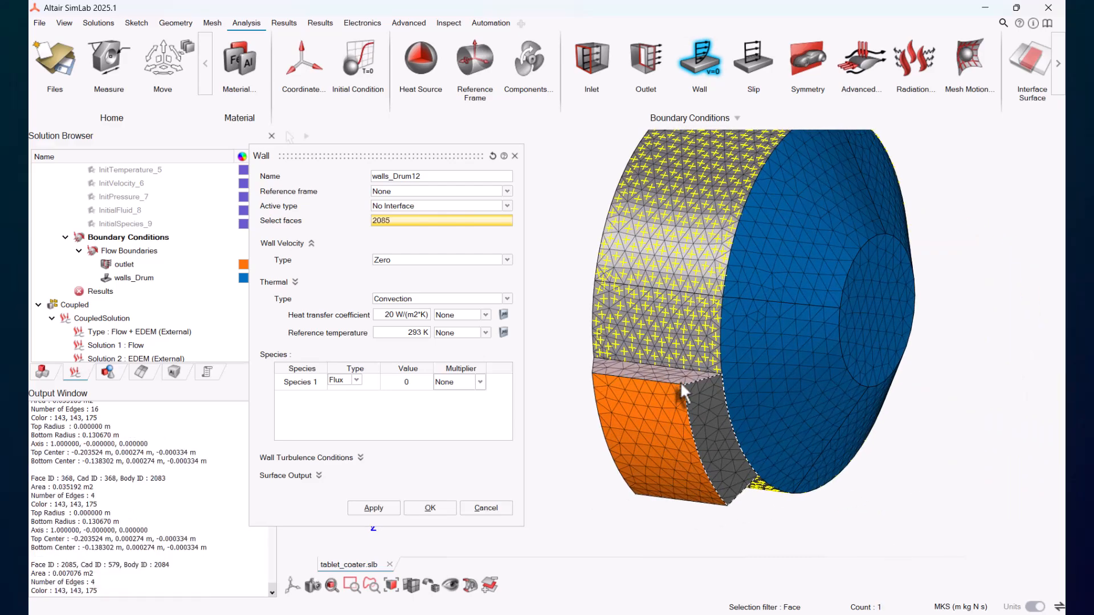
click(707, 412)
middle_drag(547, 456, 750, 358)
click(577, 454)
click(685, 402)
middle_drag(685, 402, 712, 436)
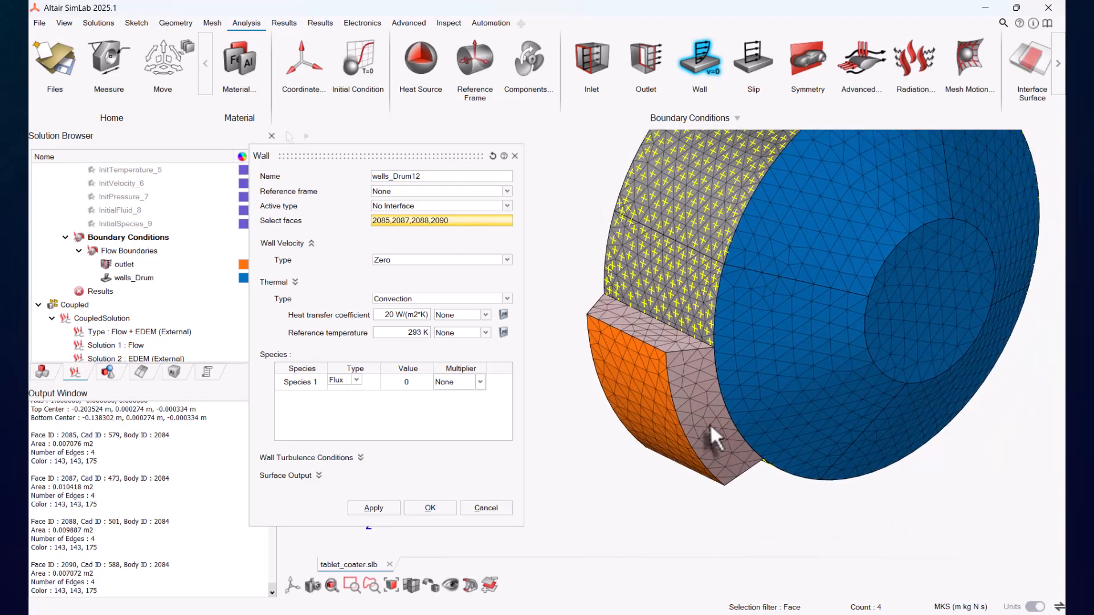
click(443, 176)
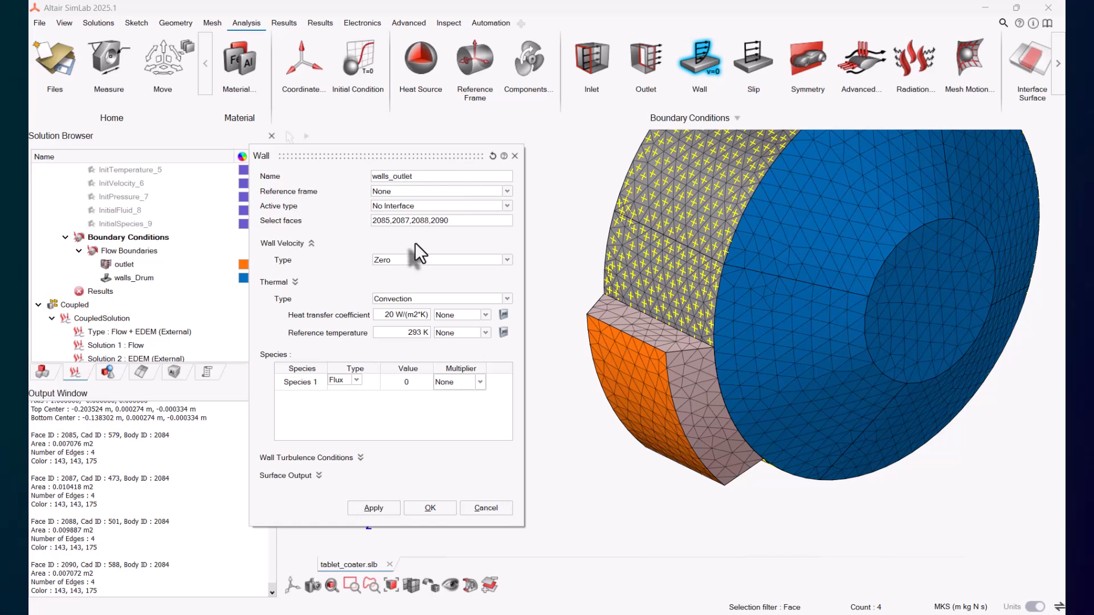
click(374, 508)
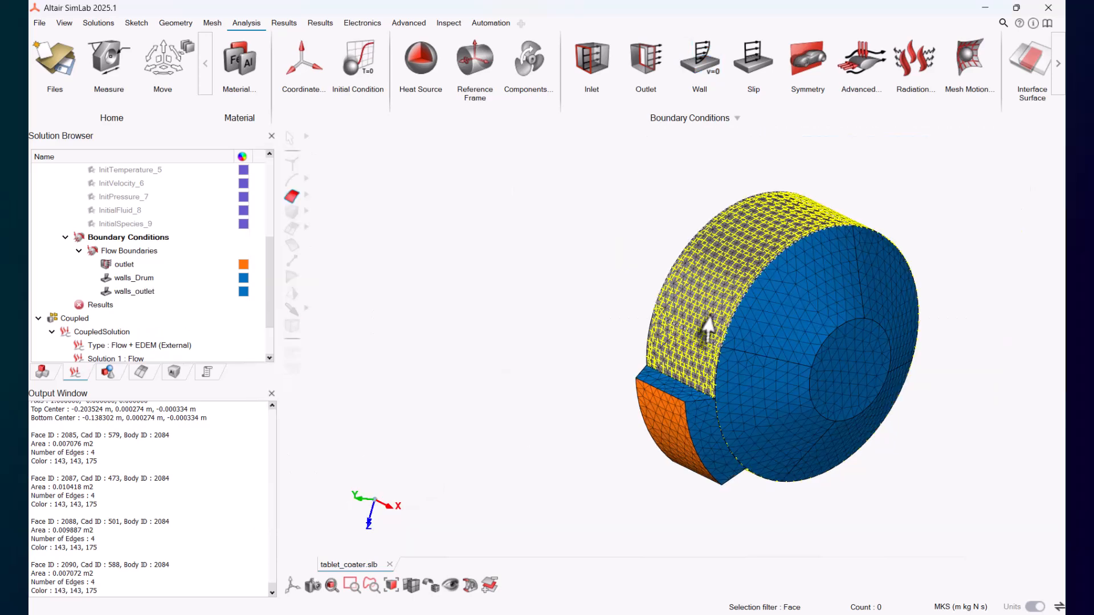
Step: Hide the drum, outlet and interface cylinder faces to expose a spray nozzle tip
click(42, 373)
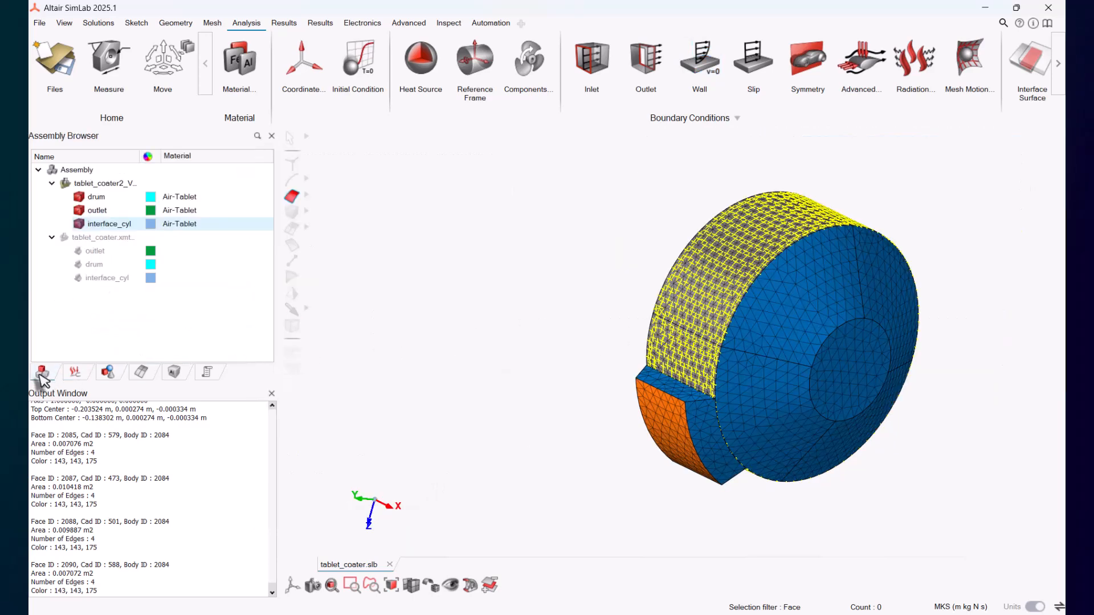
click(79, 211)
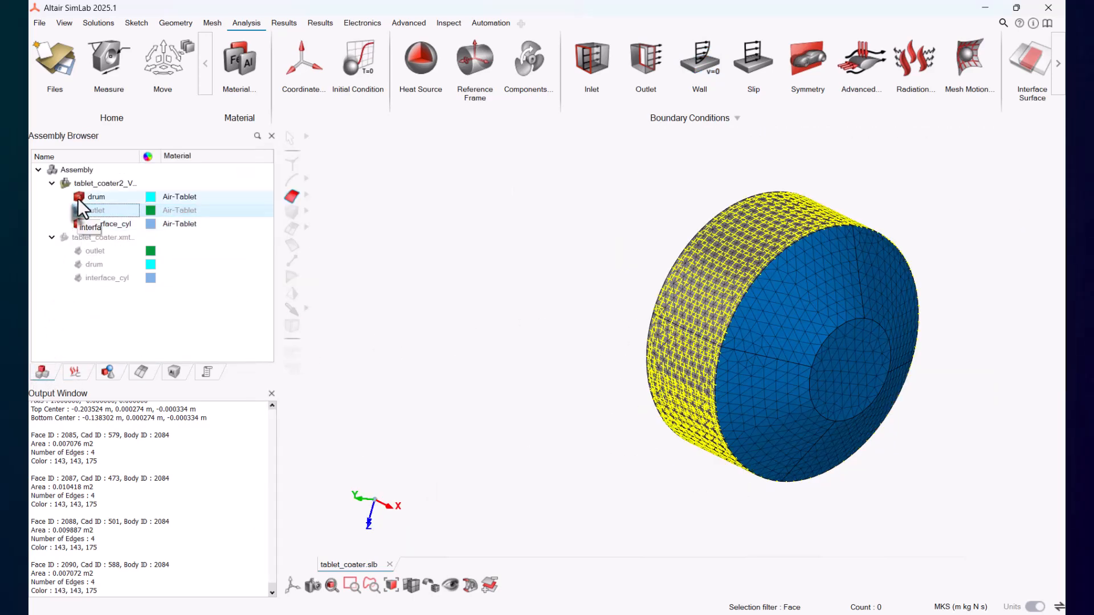
click(77, 197)
click(75, 371)
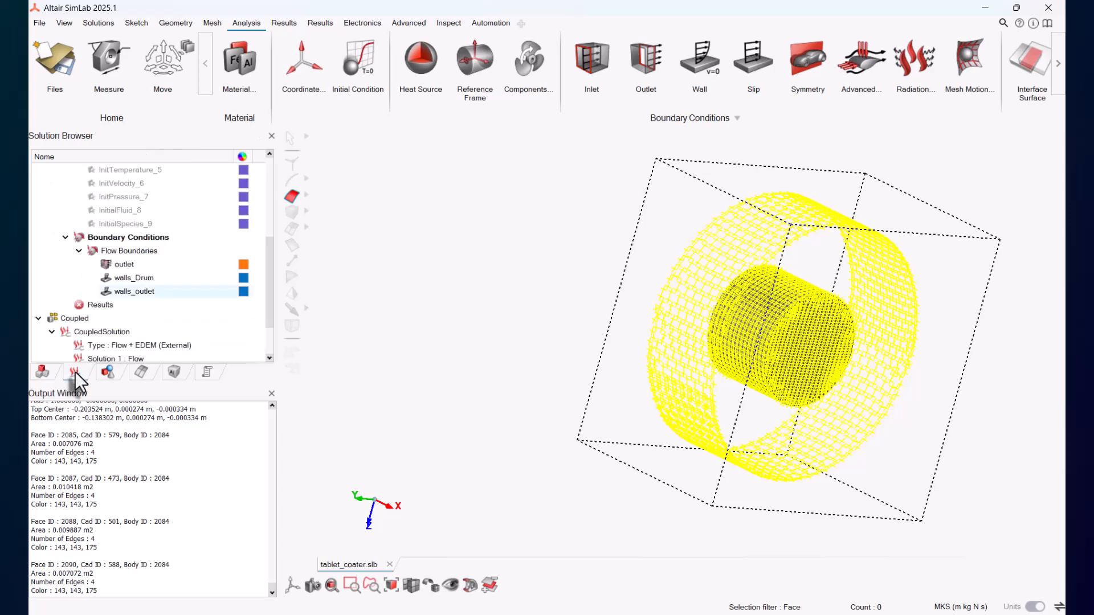
scroll(77, 343, up, 5)
click(80, 277)
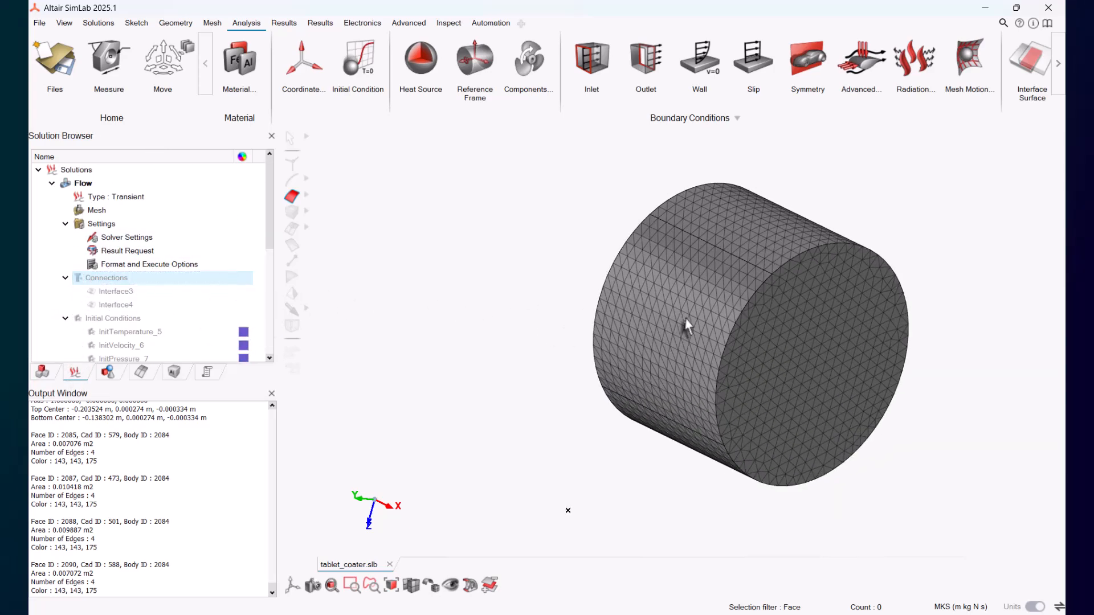
middle_click(760, 436)
middle_click(841, 409)
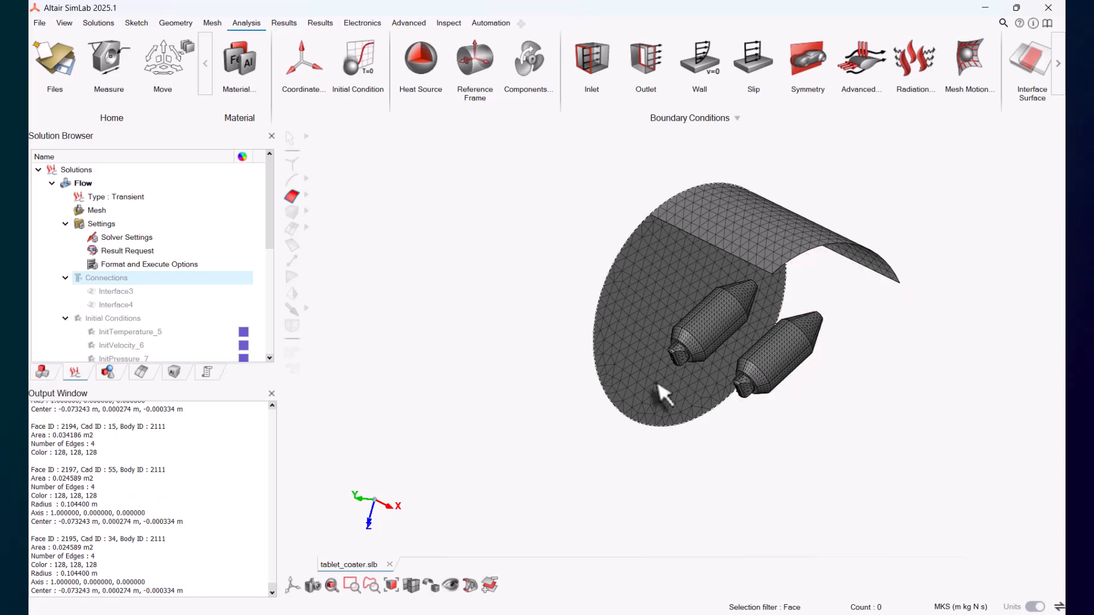
middle_click(664, 395)
middle_click(763, 250)
middle_drag(765, 250, 765, 250)
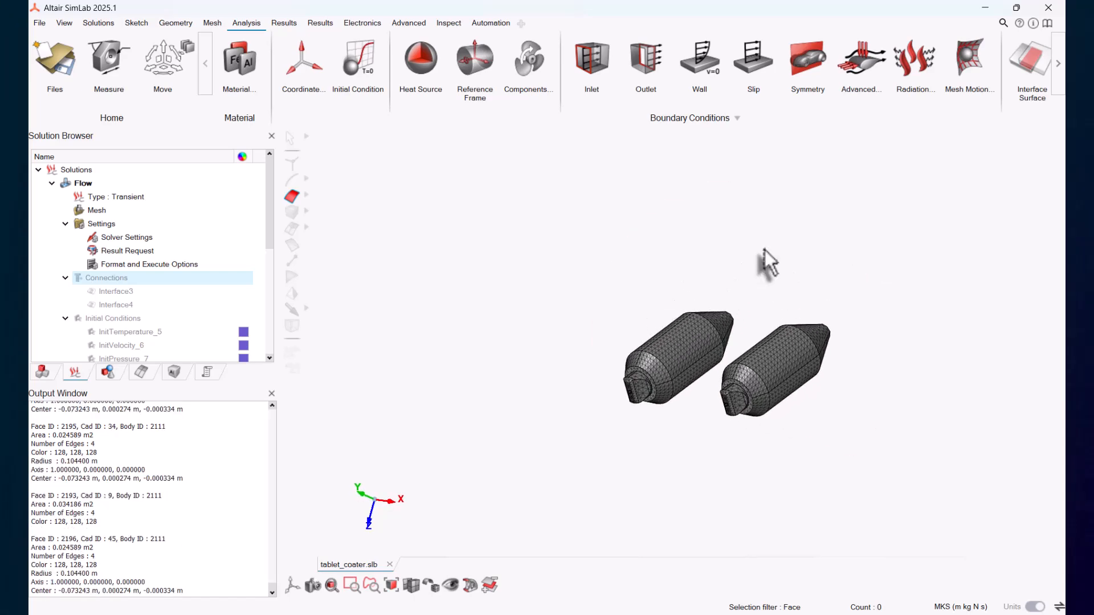
scroll(765, 251, up, 8)
scroll(763, 248, up, 5)
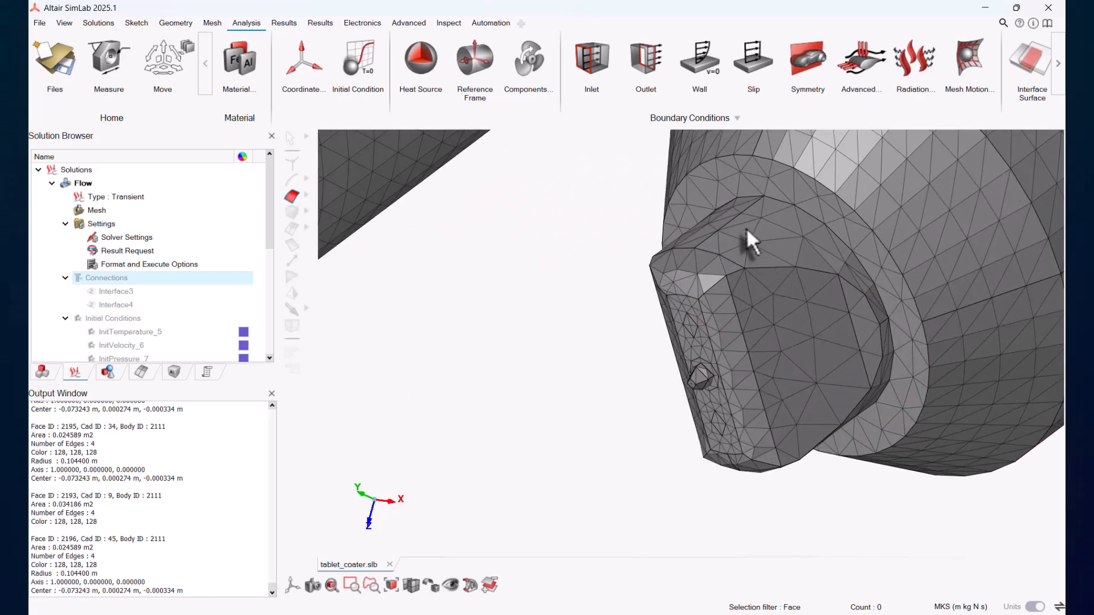
Step: Start an inlet condition on the nozzle's central tip face and set its velocity type to Normal
click(596, 65)
scroll(698, 375, up, 5)
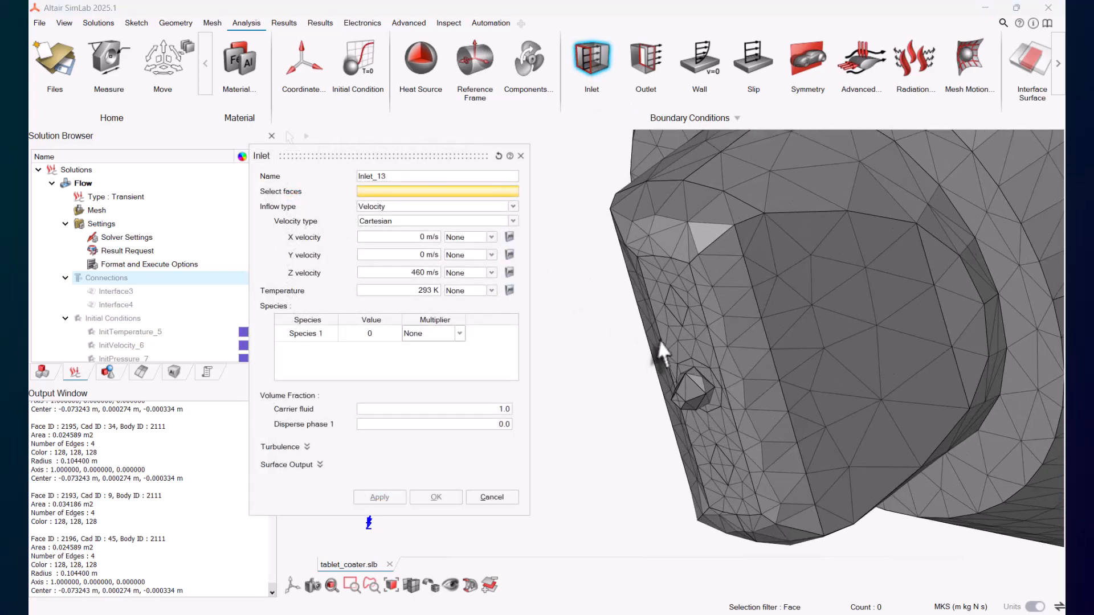
click(704, 374)
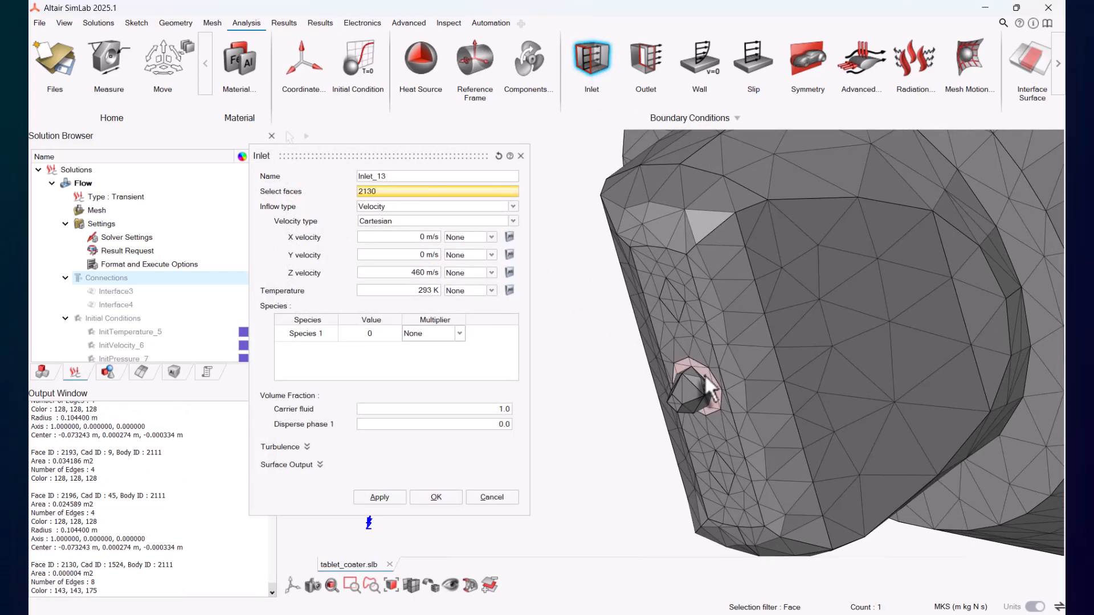
click(423, 222)
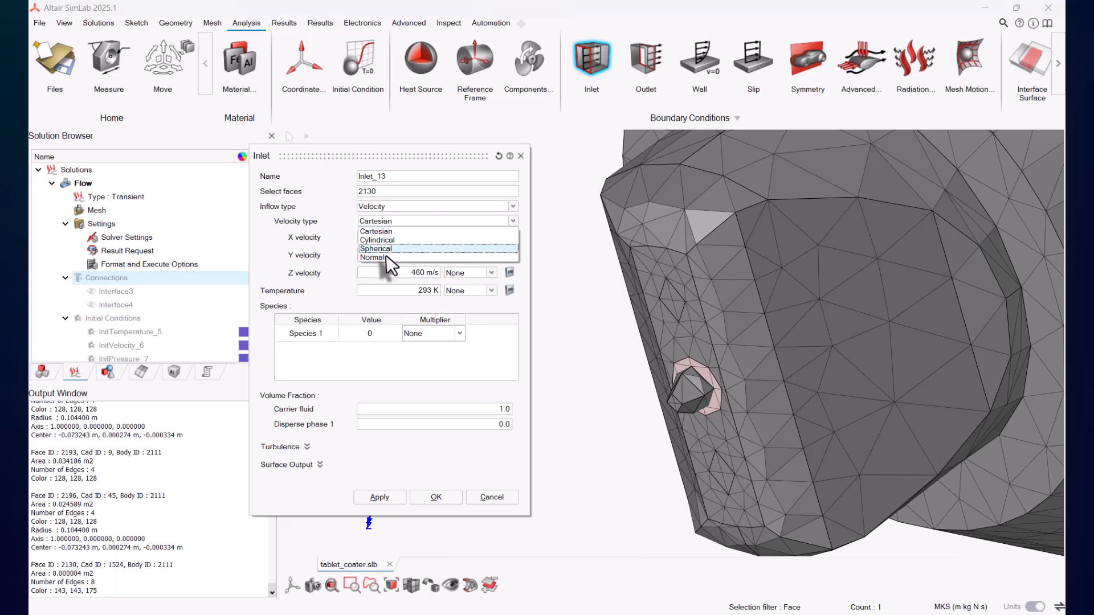
click(393, 247)
key(Tab)
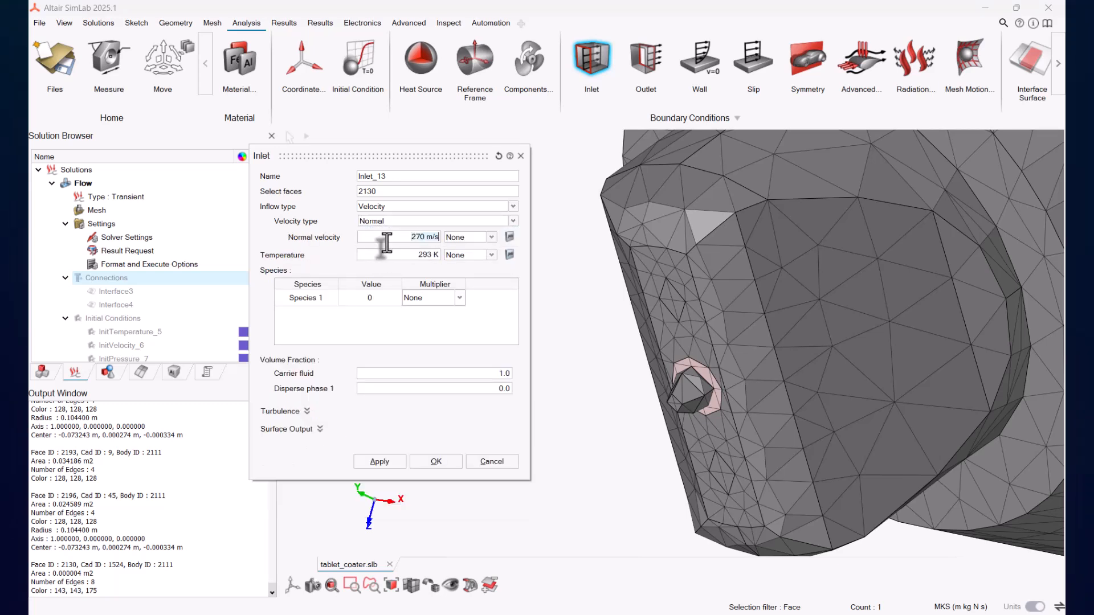
Step: Set the inlet's Species 1 value to 0.0038
double_click(393, 298)
text(.0038)
key(Tab)
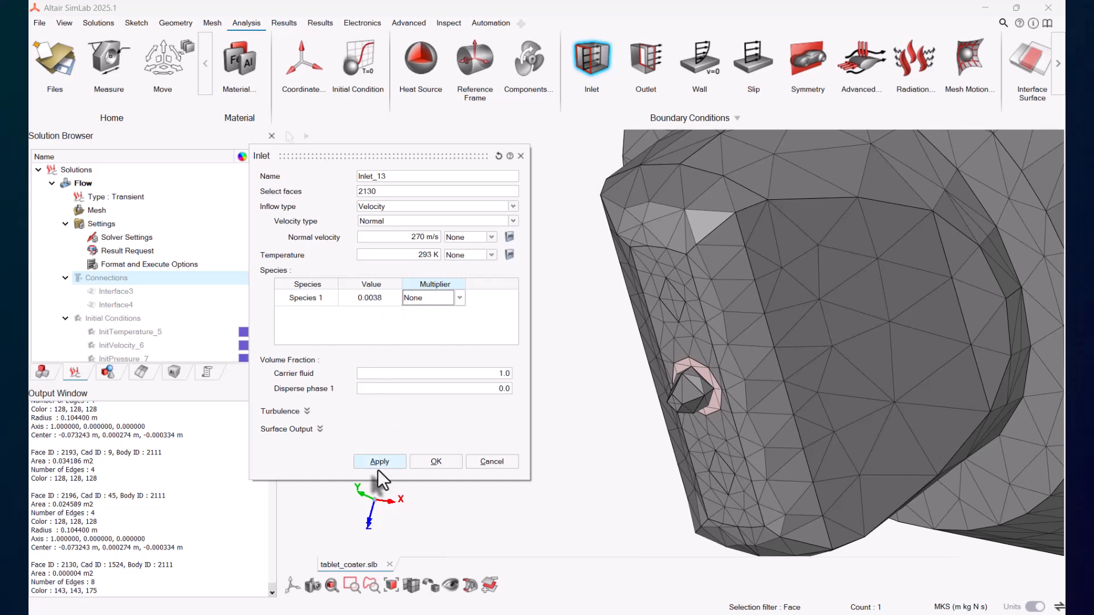
Step: Name the inlet pattern_air, add the second central nozzle tip face, and apply it
click(414, 178)
scroll(435, 200, down, 8)
click(621, 292)
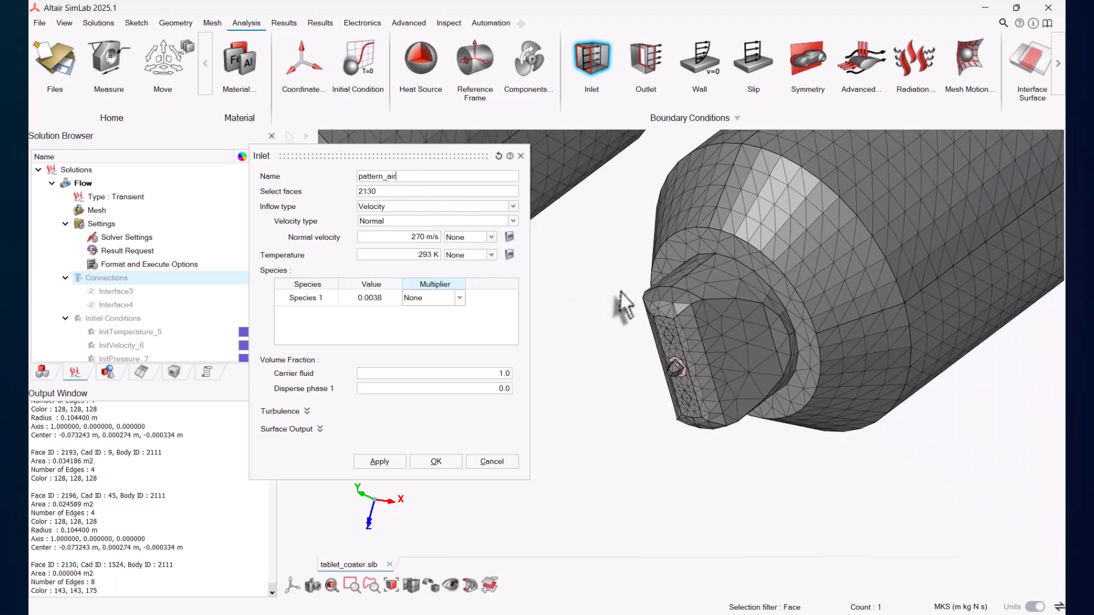
right_drag(620, 292, 852, 326)
right_drag(695, 319, 916, 354)
scroll(699, 366, up, 5)
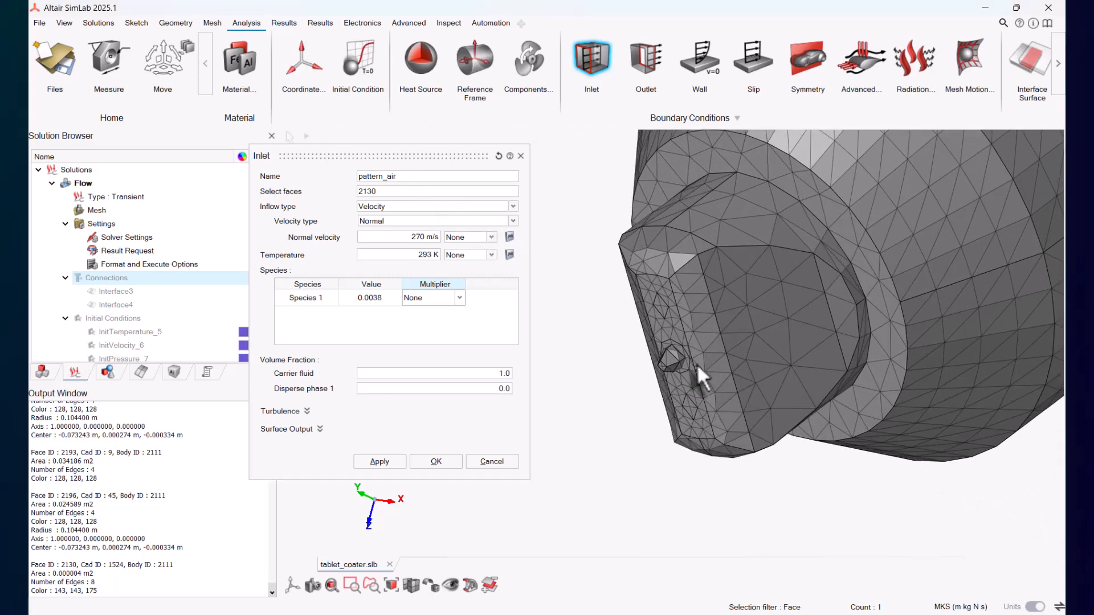
scroll(697, 364, up, 2)
click(673, 346)
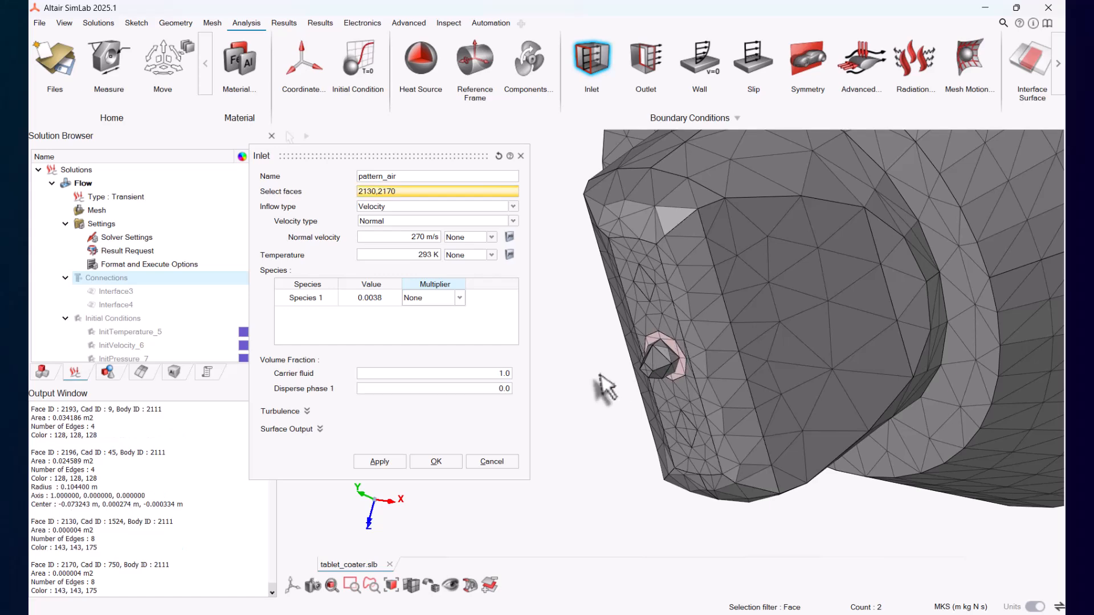
click(379, 461)
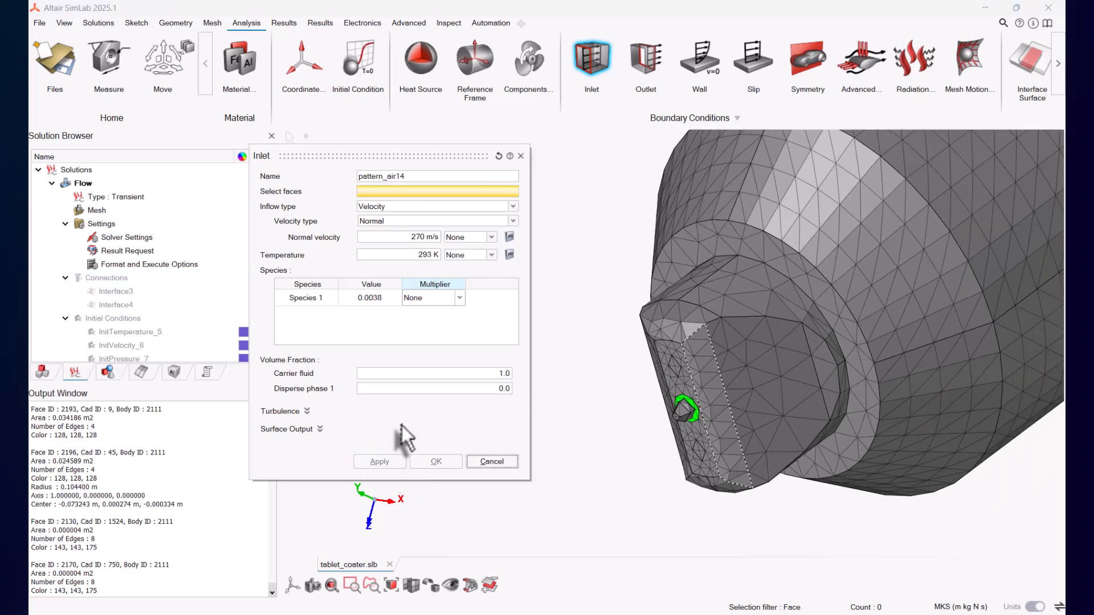
Step: Name a new inlet atom_top and select the upper atomization air face on each nozzle
click(436, 178)
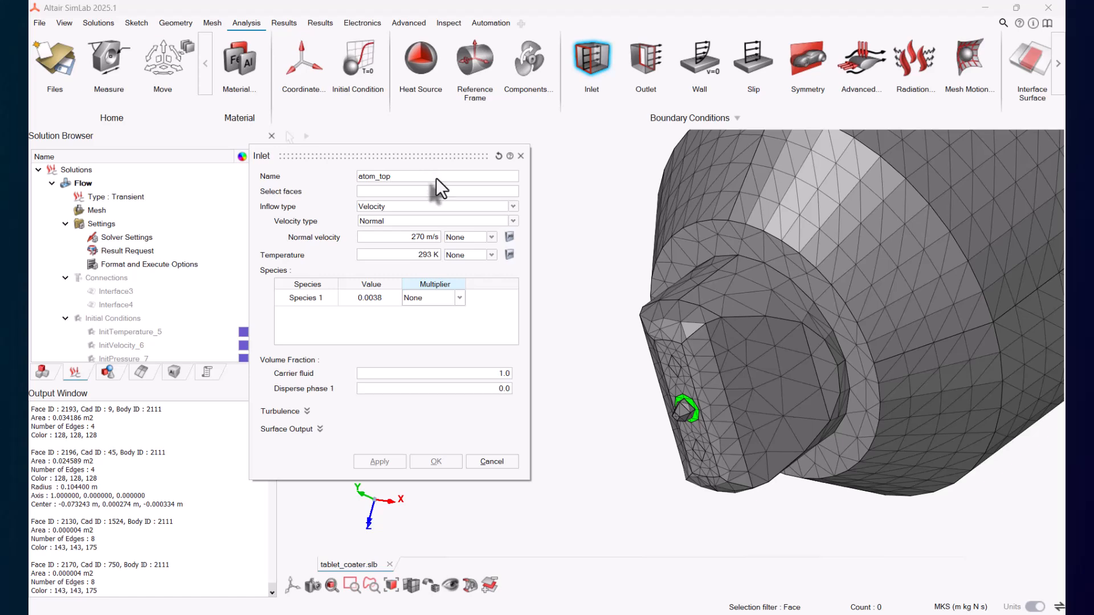
click(387, 194)
click(668, 367)
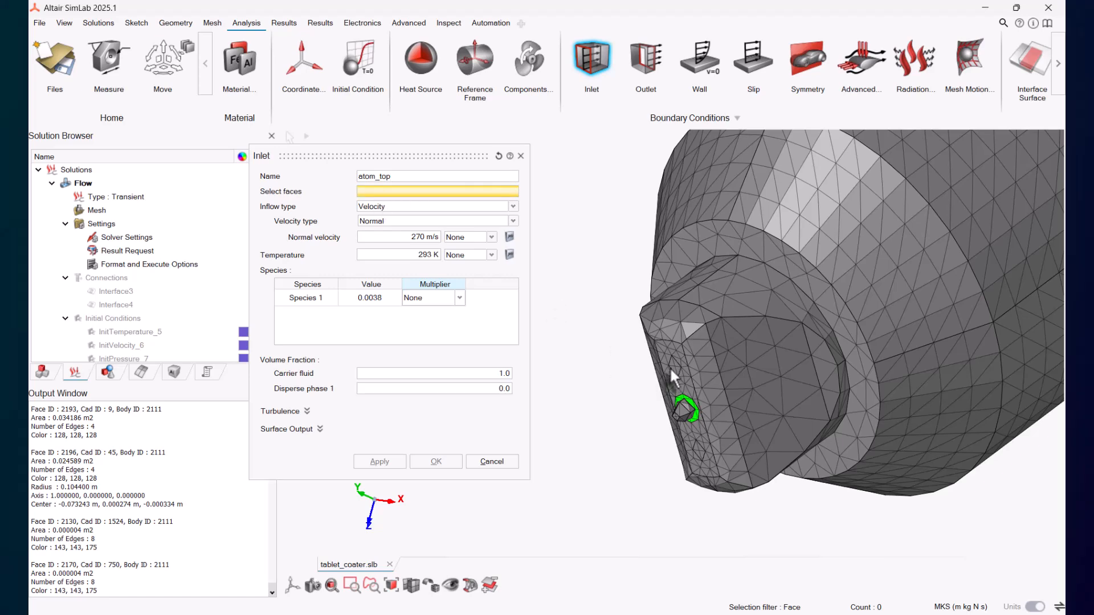
click(664, 355)
click(675, 366)
scroll(947, 468, down, 3)
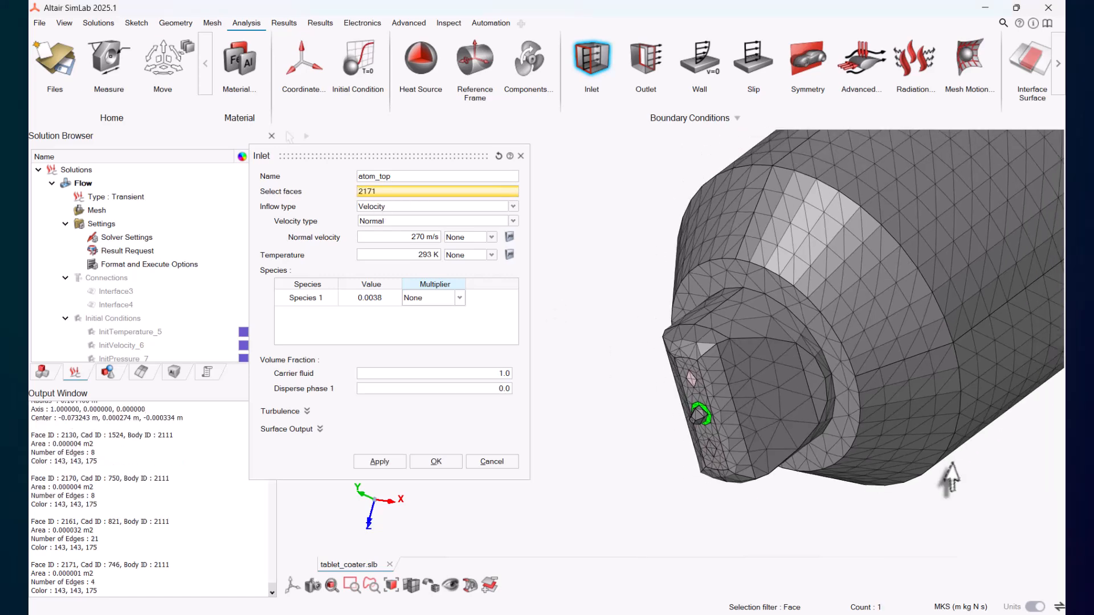
right_drag(940, 473, 541, 418)
scroll(667, 391, up, 5)
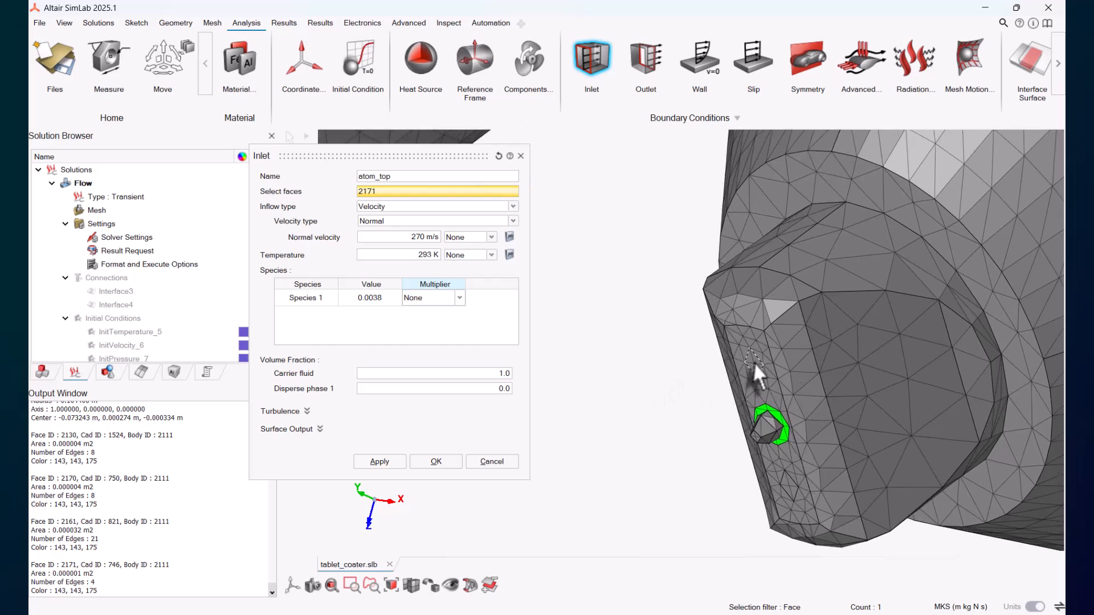
click(754, 363)
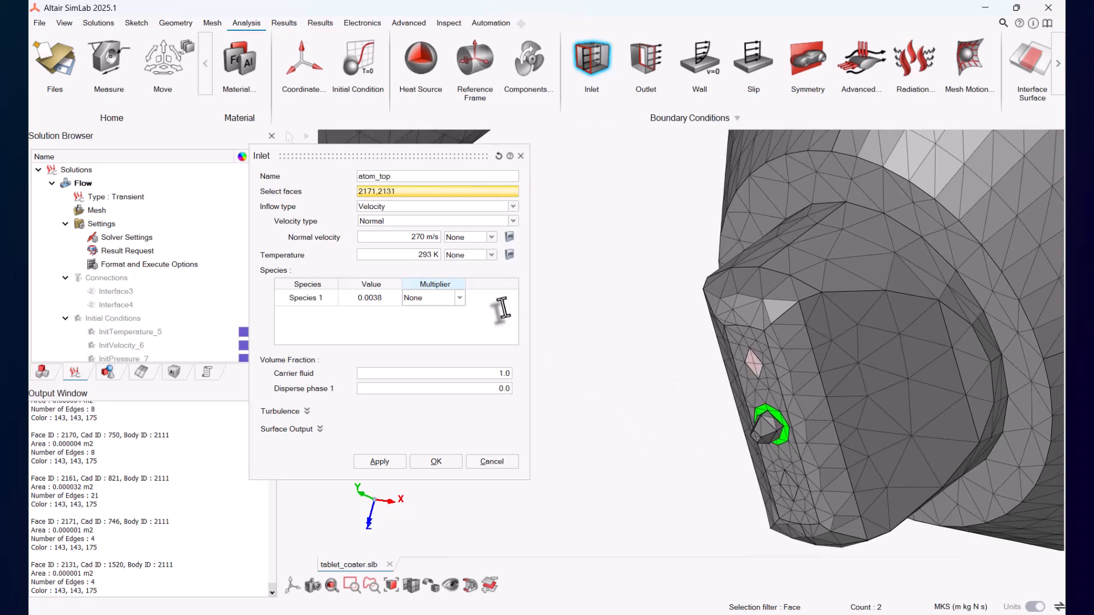
Step: Set atom_top's velocity type to Cartesian with 460 m/s Z velocity and apply the inlet
click(402, 221)
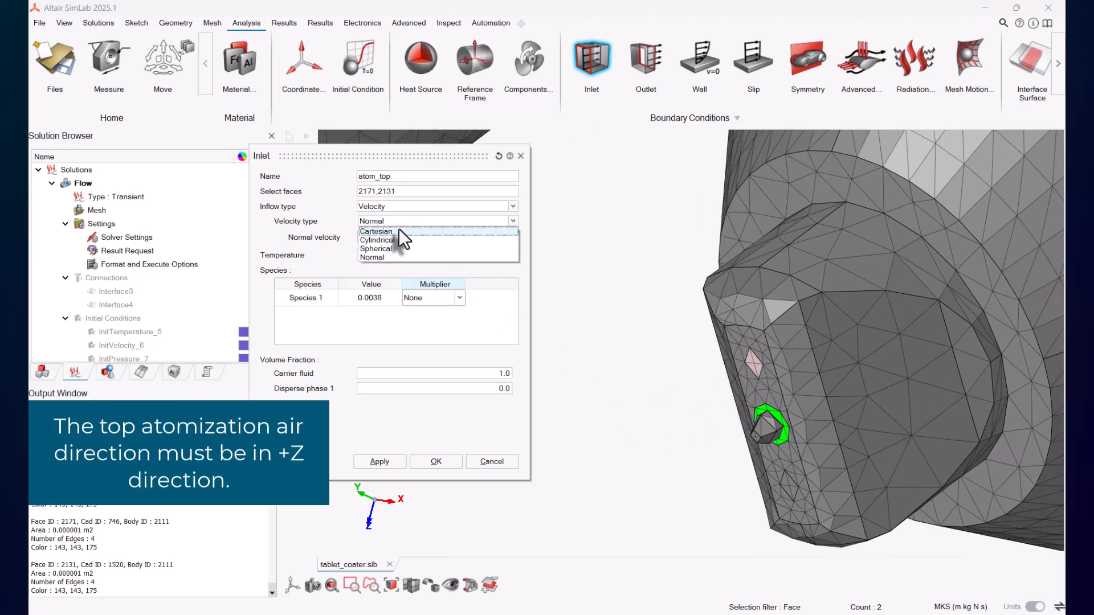
click(399, 230)
click(394, 278)
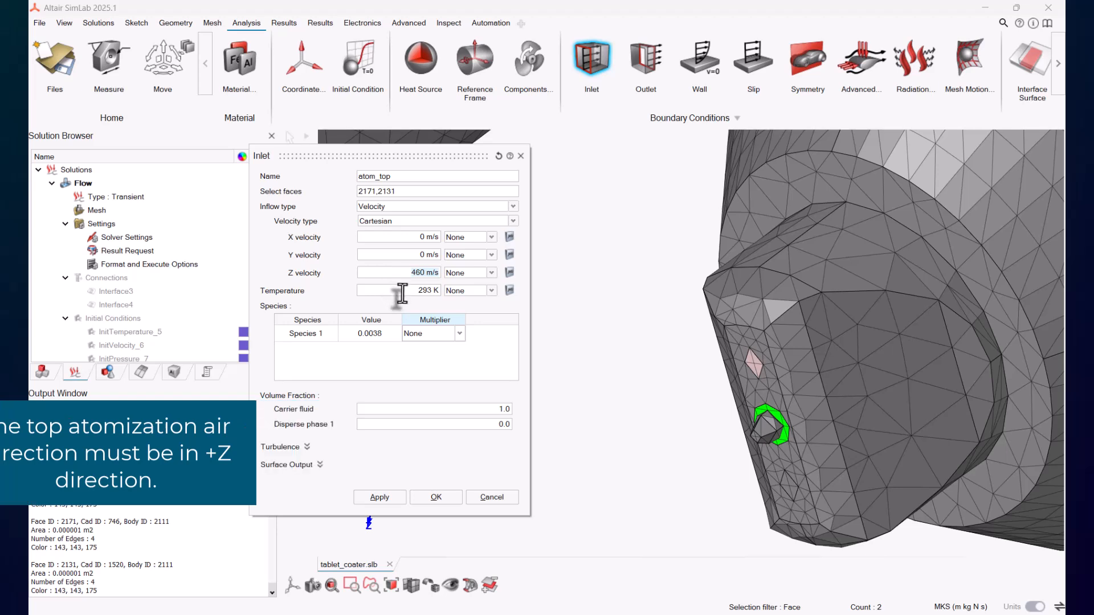
click(403, 293)
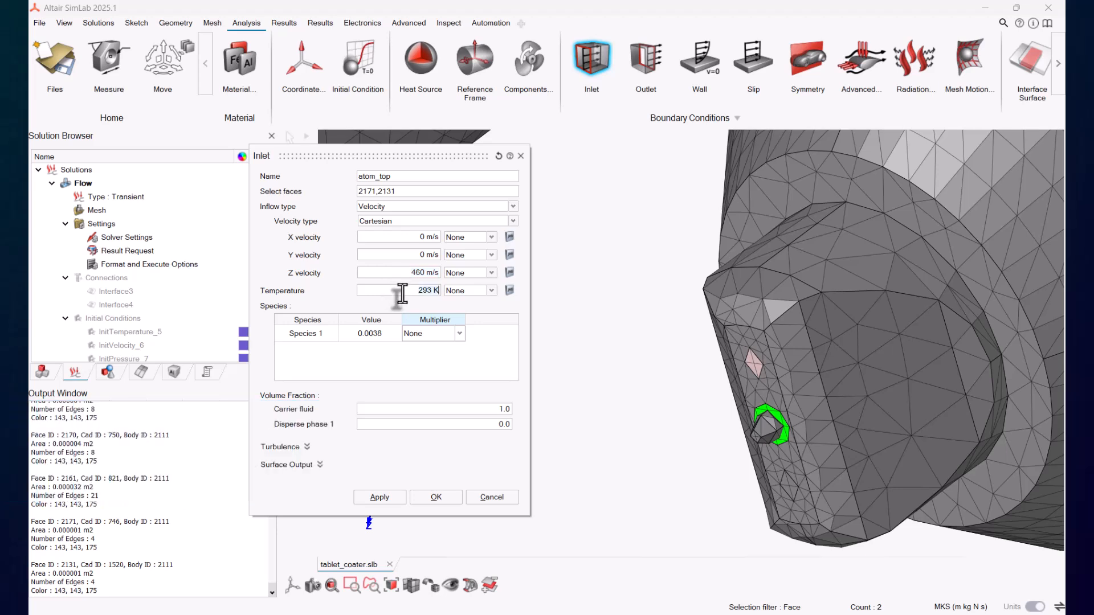
click(377, 498)
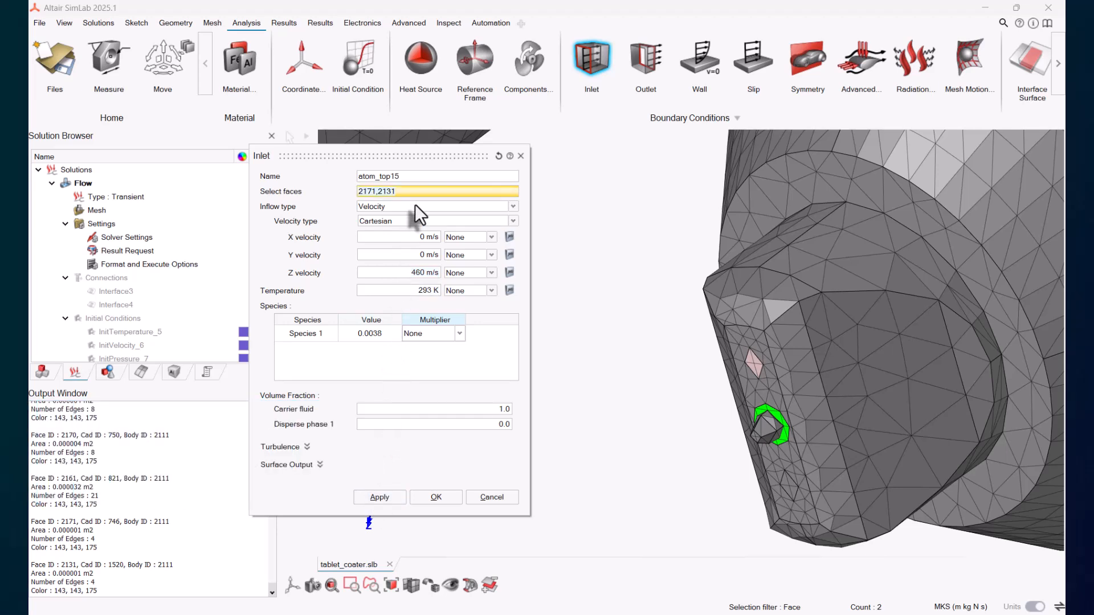
Step: Name a new inlet atom_bottom and select the lower atomization air face on each nozzle
scroll(150, 282, down, 5)
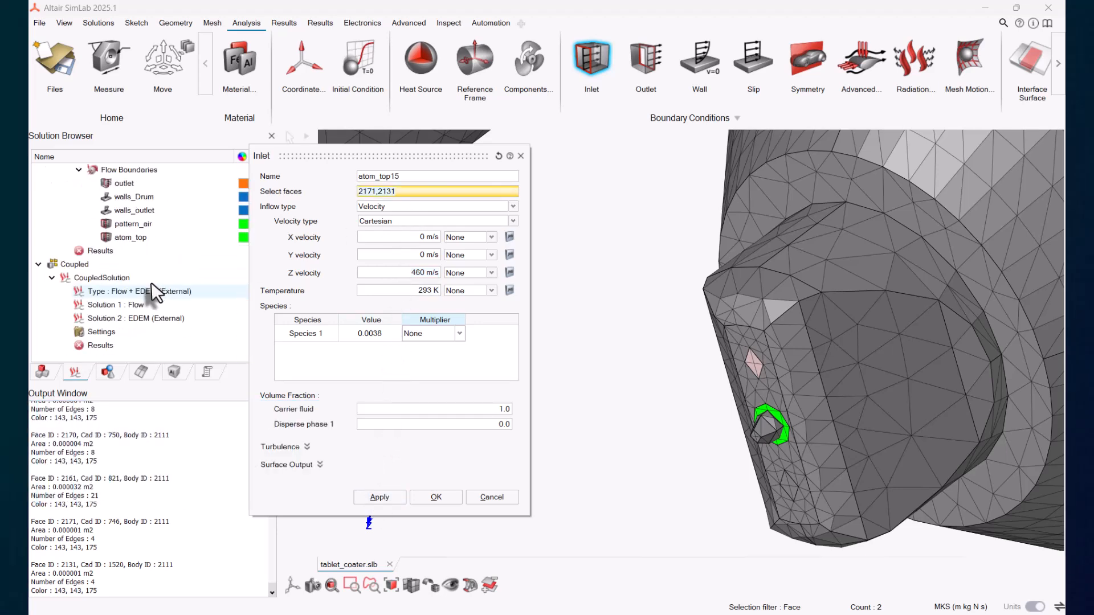
click(419, 177)
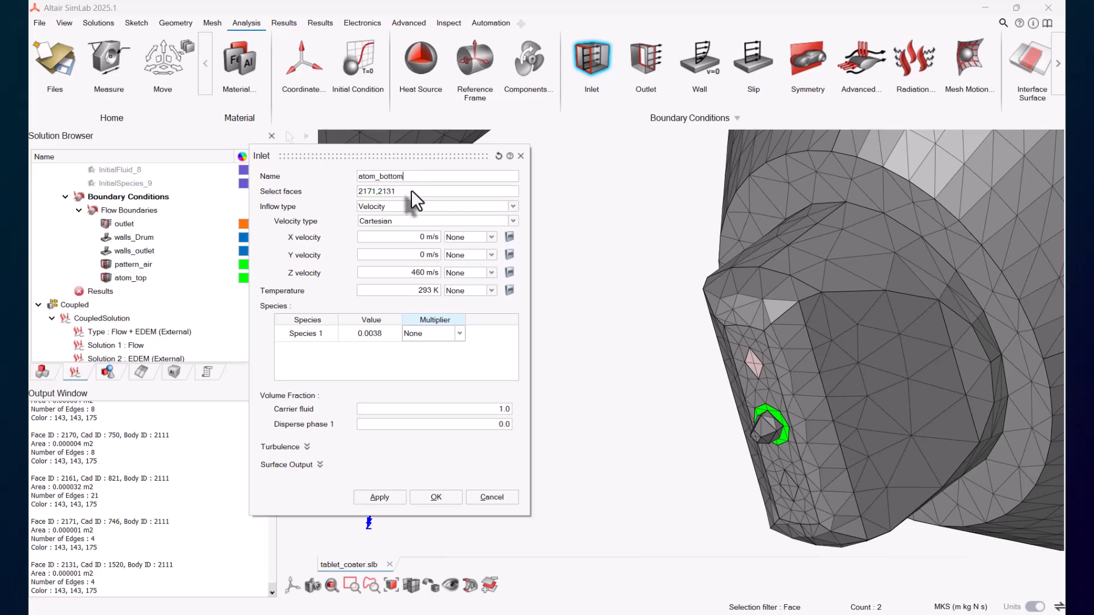
click(411, 191)
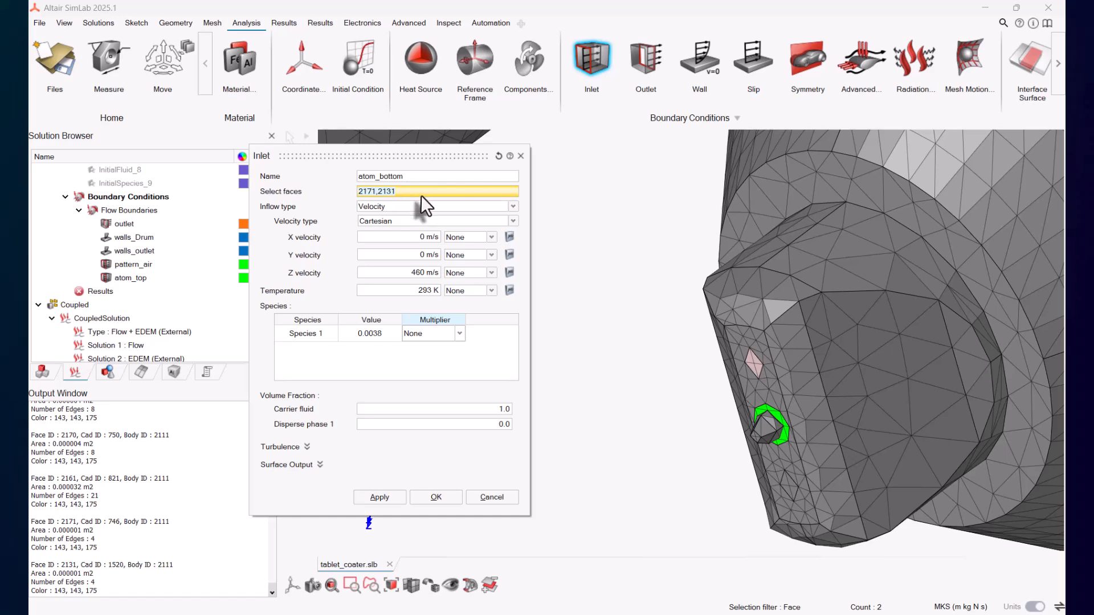
click(751, 369)
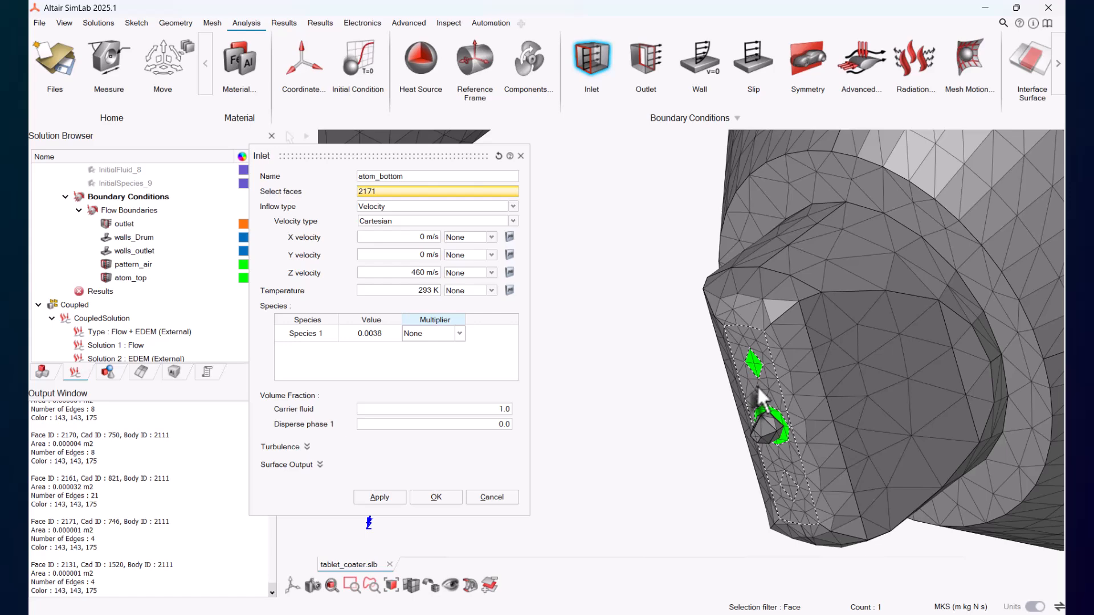
click(787, 486)
scroll(716, 475, down, 3)
right_drag(649, 477, 1013, 375)
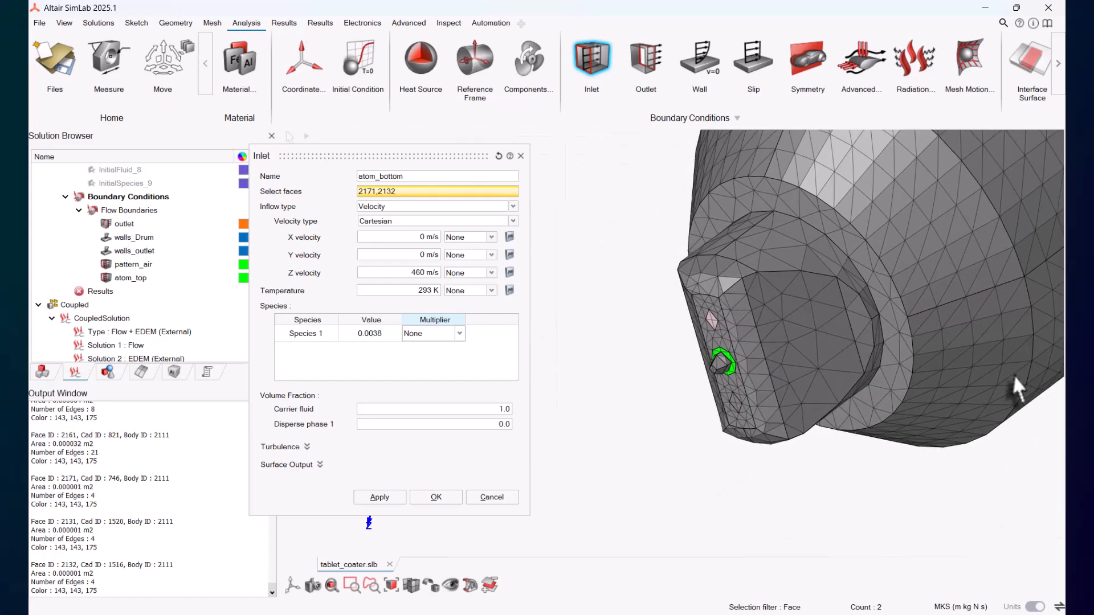
scroll(797, 364, up, 3)
click(684, 307)
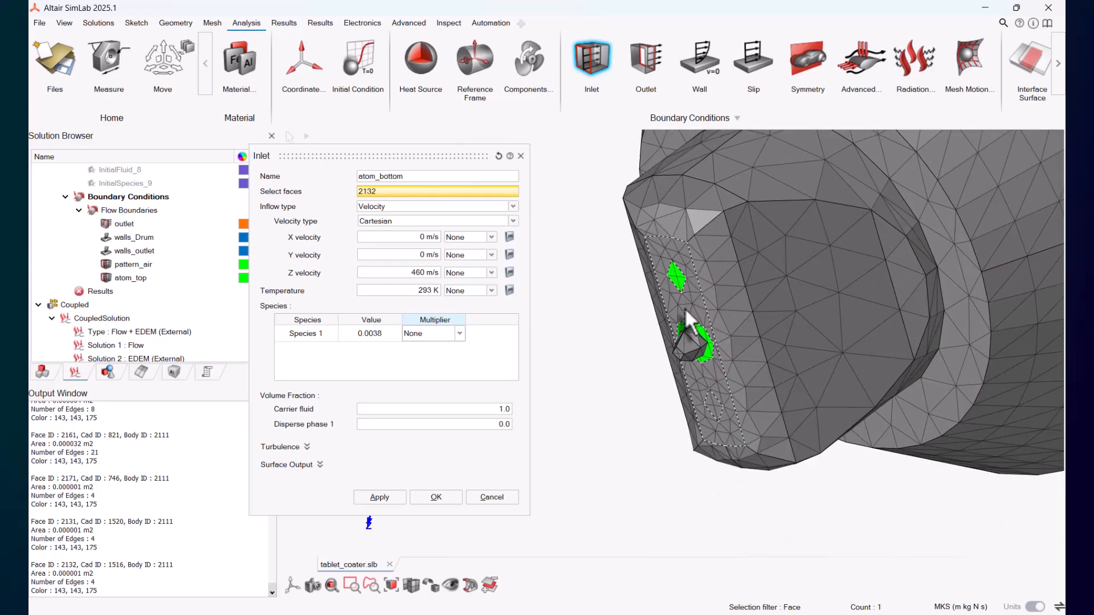
click(713, 401)
Step: Set atom_bottom's Z velocity to 0 m/s, enter a +Y velocity, and confirm the inlet
click(409, 273)
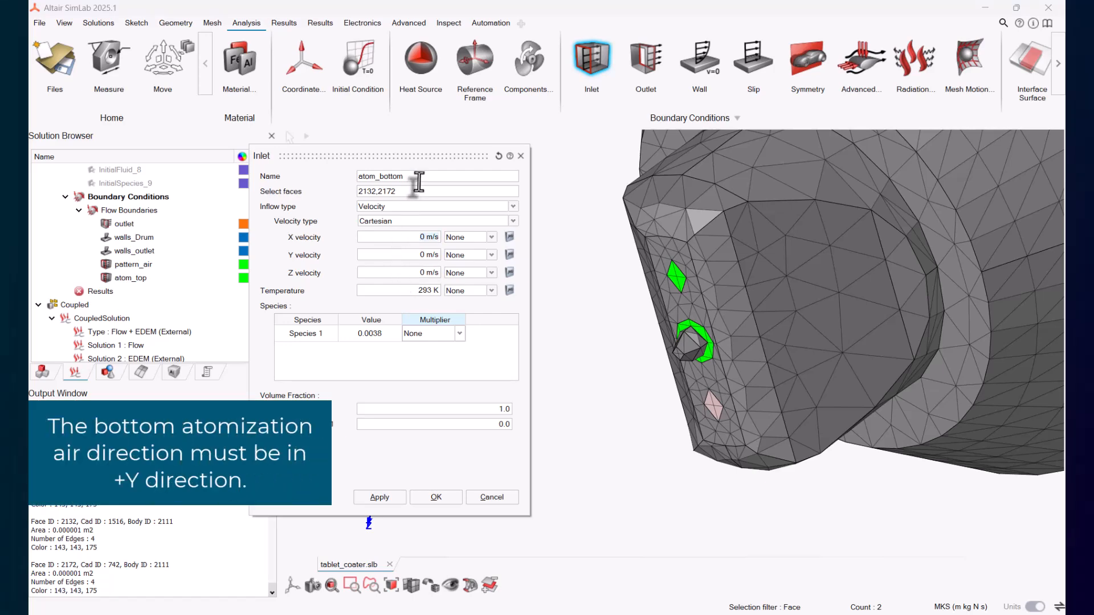
drag(425, 156, 453, 118)
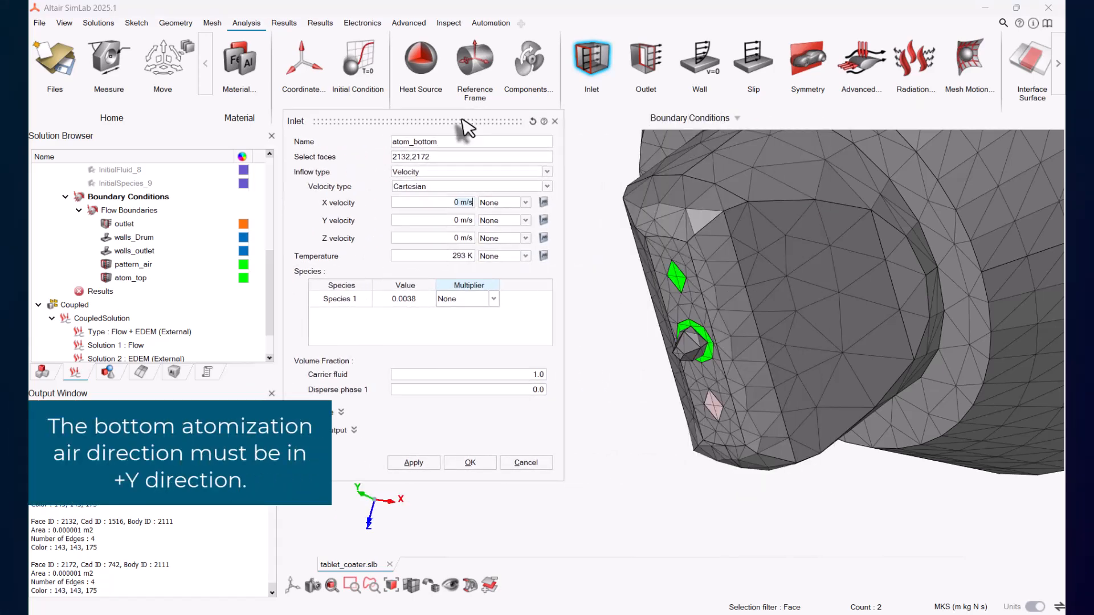
click(443, 219)
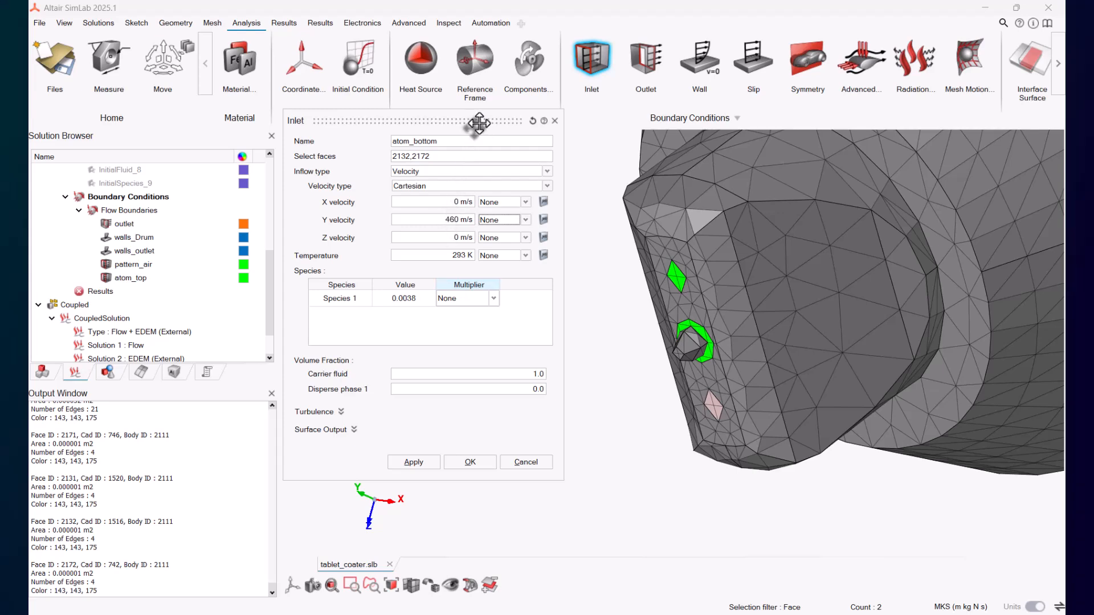
drag(478, 123, 459, 107)
click(463, 446)
middle_drag(462, 446, 743, 434)
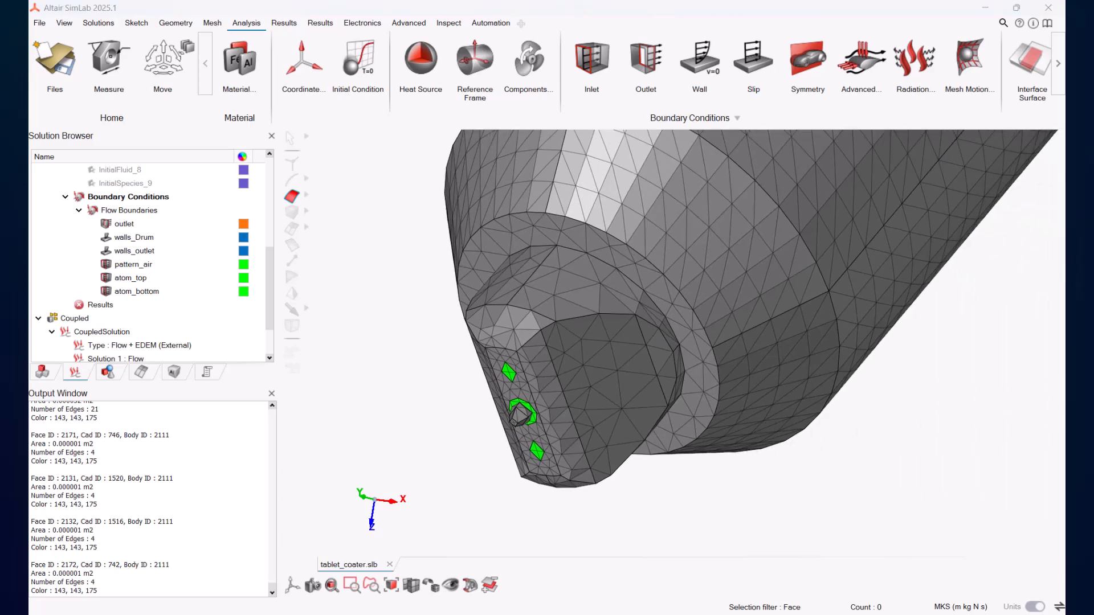
Step: Start a wall condition on all faces of both nozzle bodies with thermal type Applied Flux
scroll(741, 434, down, 9)
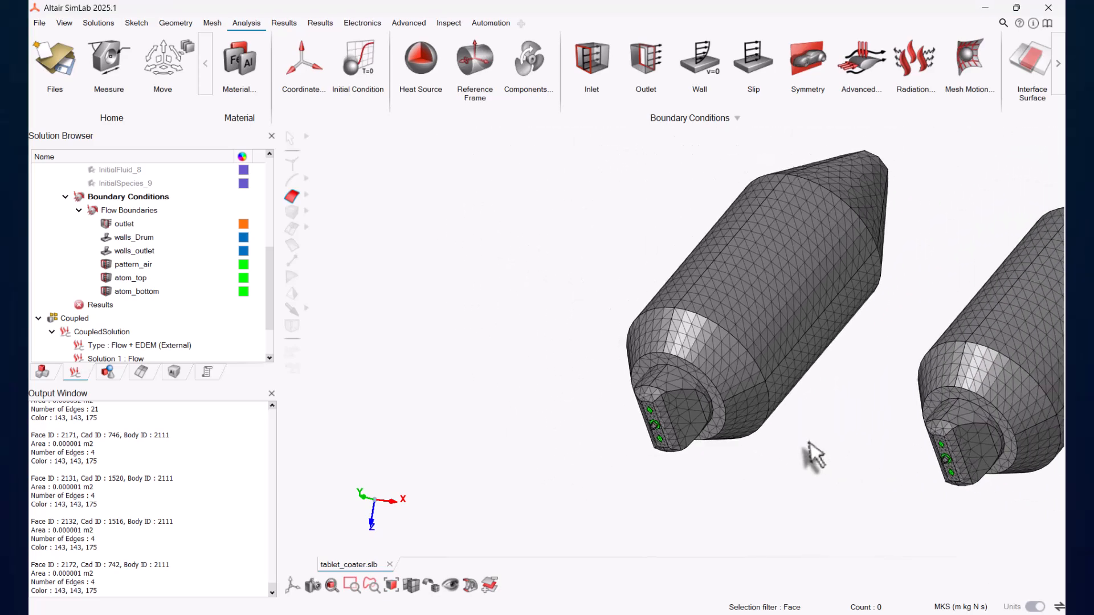
middle_drag(811, 457, 706, 495)
scroll(706, 497, down, 1)
scroll(696, 486, down, 1)
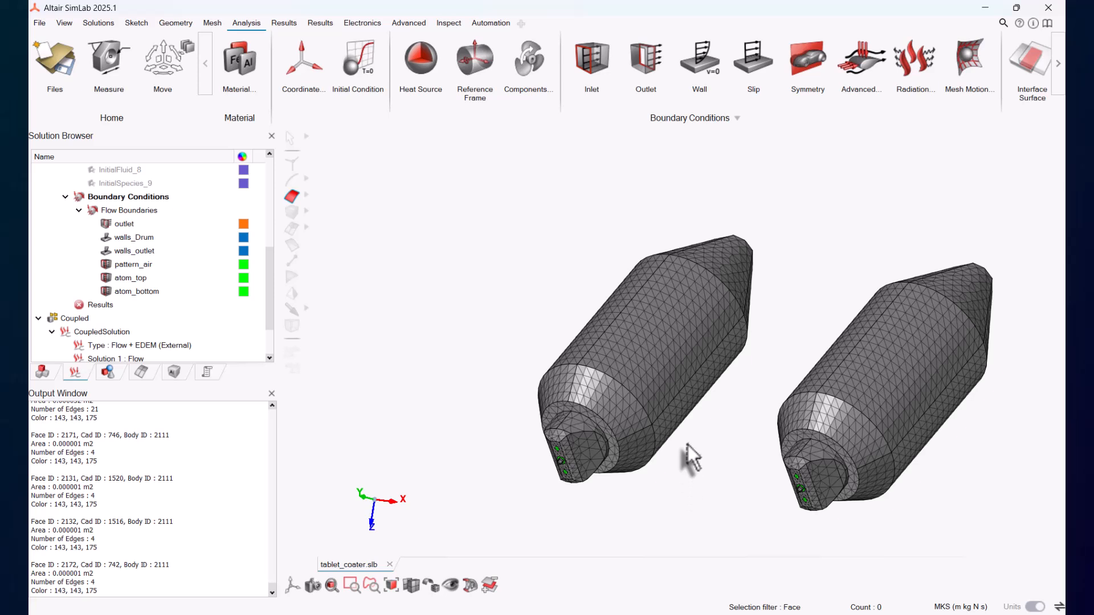
click(704, 63)
drag(448, 107, 364, 114)
drag(501, 203, 1007, 539)
click(343, 231)
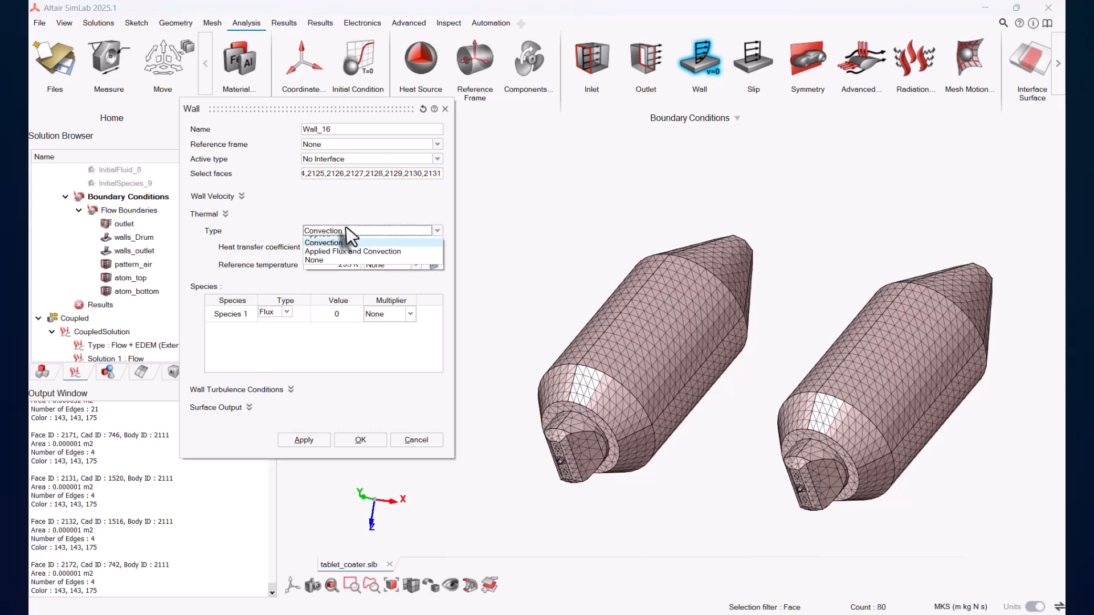
click(338, 250)
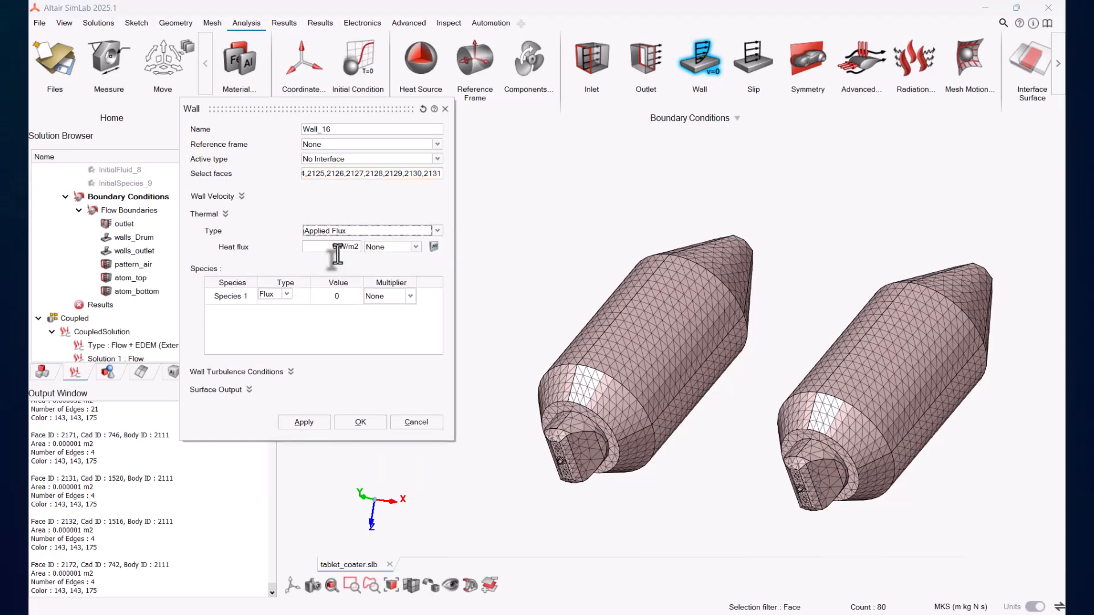
Step: Name the wall walls_nozzle and apply it without overwriting faces that already have boundary conditions
double_click(349, 130)
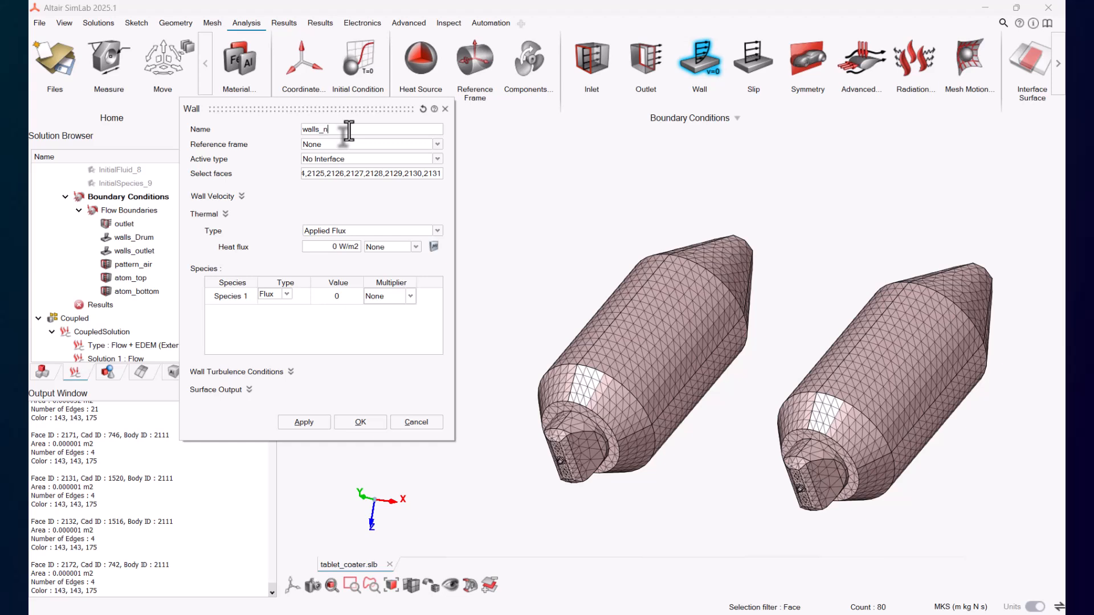
click(364, 422)
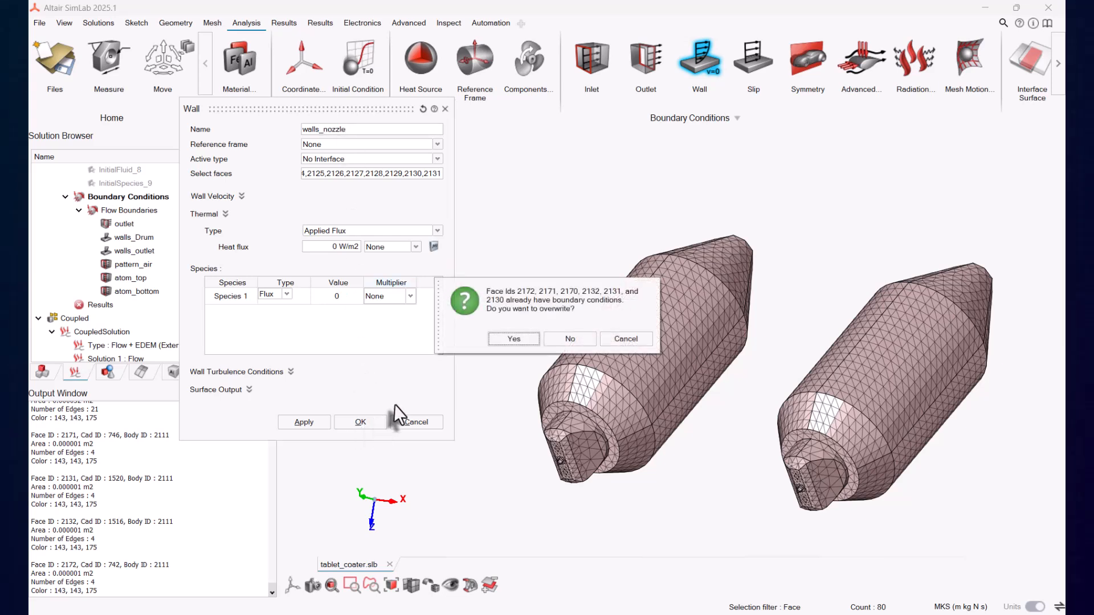
click(571, 339)
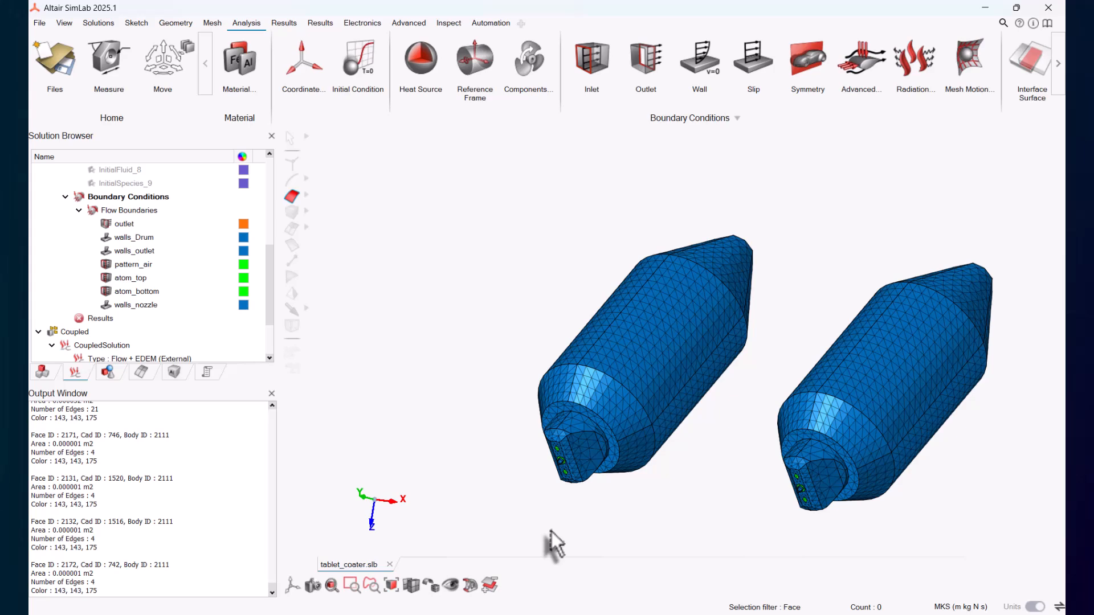
Step: Open the Assembly Browser
click(42, 372)
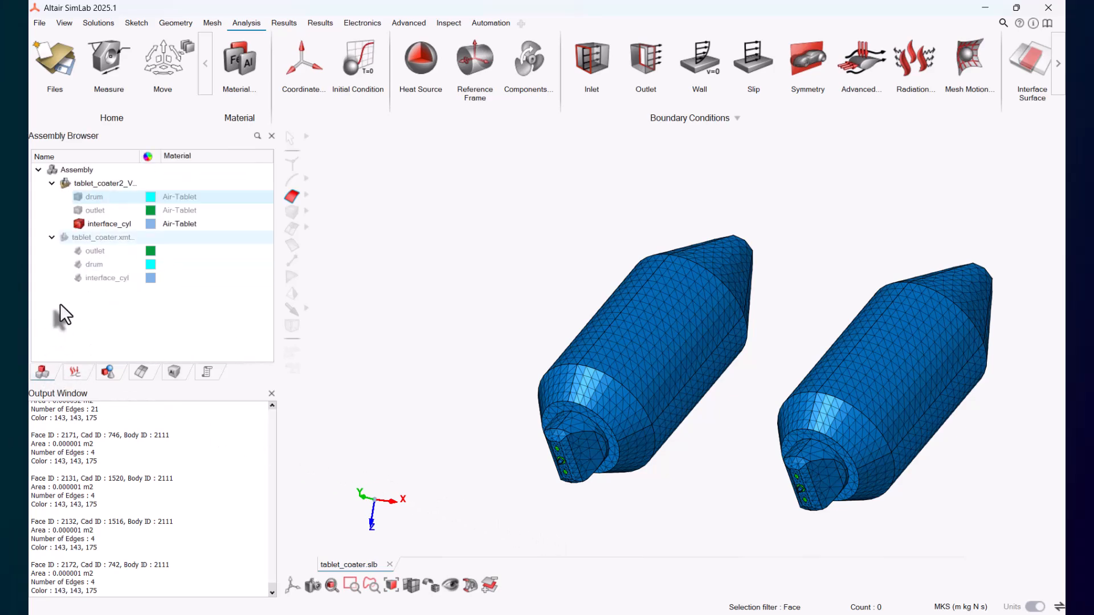
Step: Show the drum body and hide its outer faces to expose the inner interface cylinder
click(79, 225)
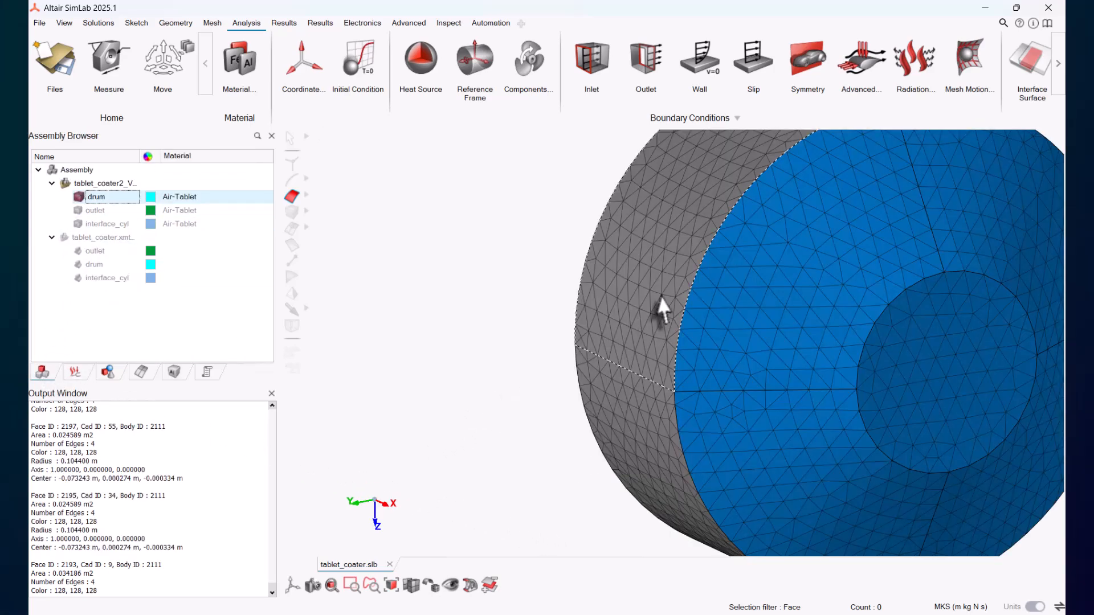
click(656, 296)
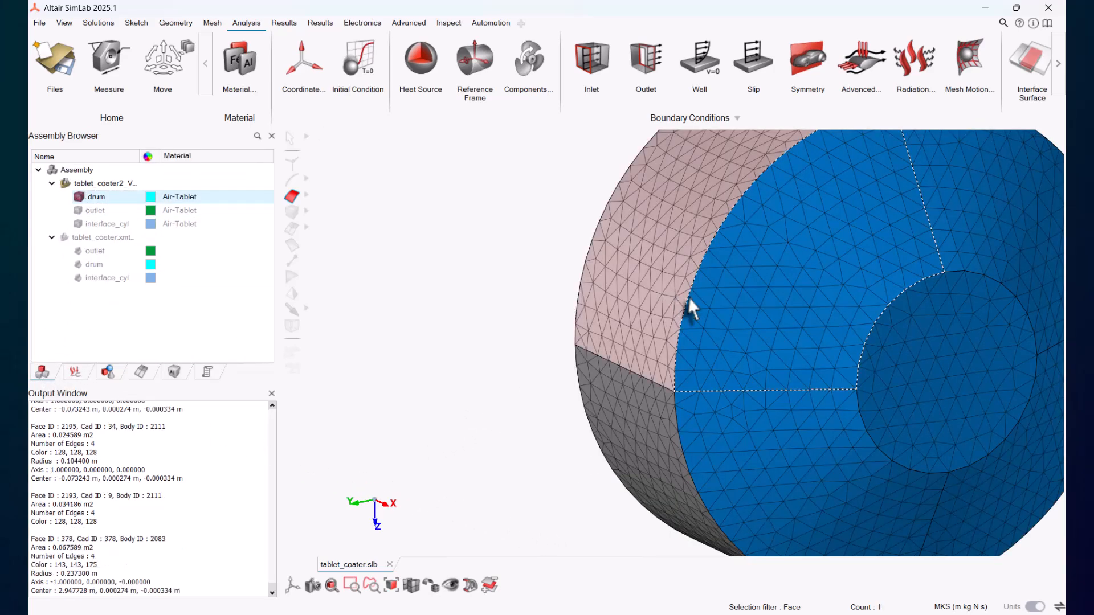
key(h)
click(786, 331)
key(h)
click(805, 410)
key(h)
click(915, 411)
key(h)
click(821, 494)
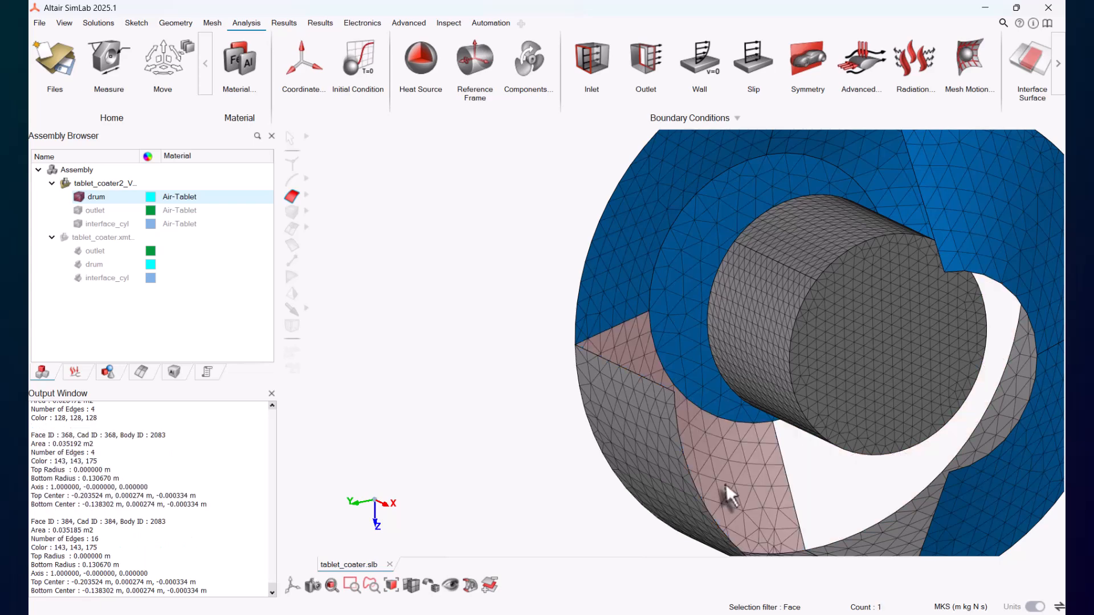
key(h)
click(699, 279)
key(h)
click(895, 194)
key(h)
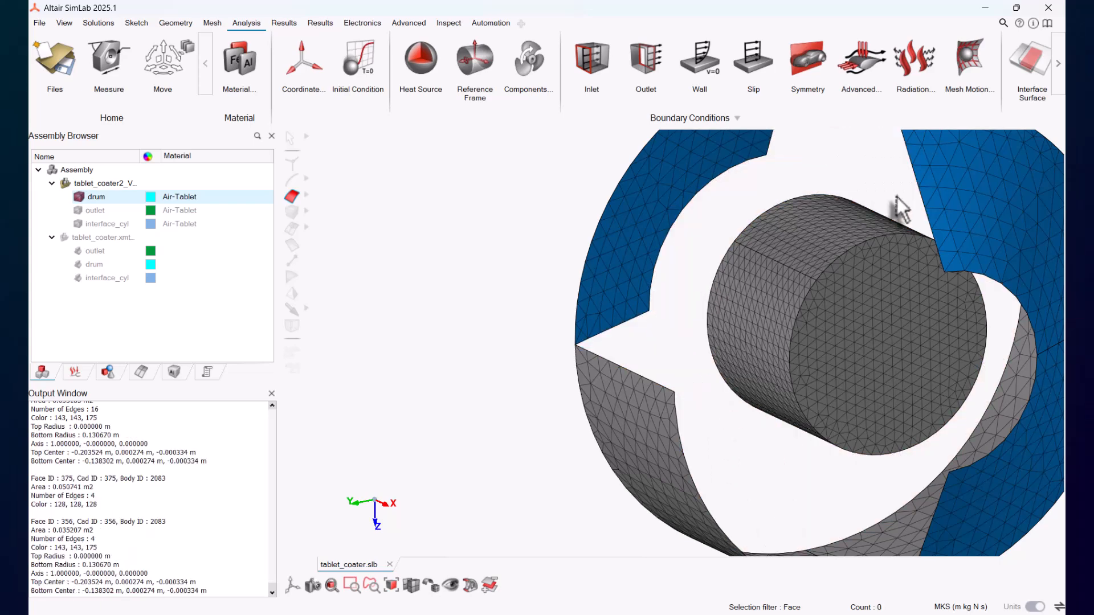
Step: Start a wall condition named inner_interface with active type No Interface
click(715, 57)
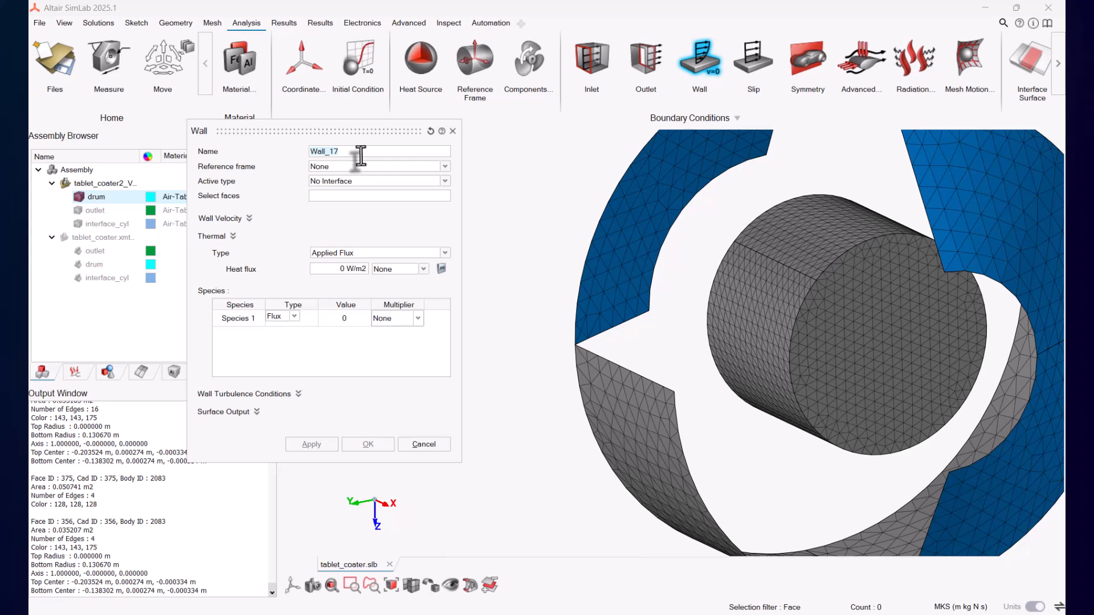
text(inner_interface)
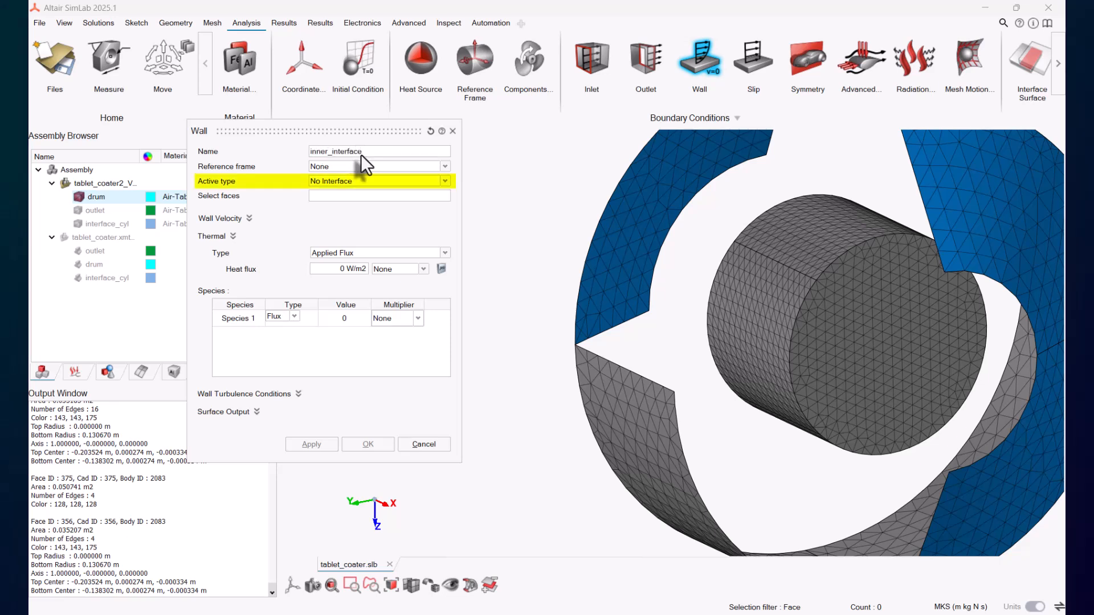
click(342, 181)
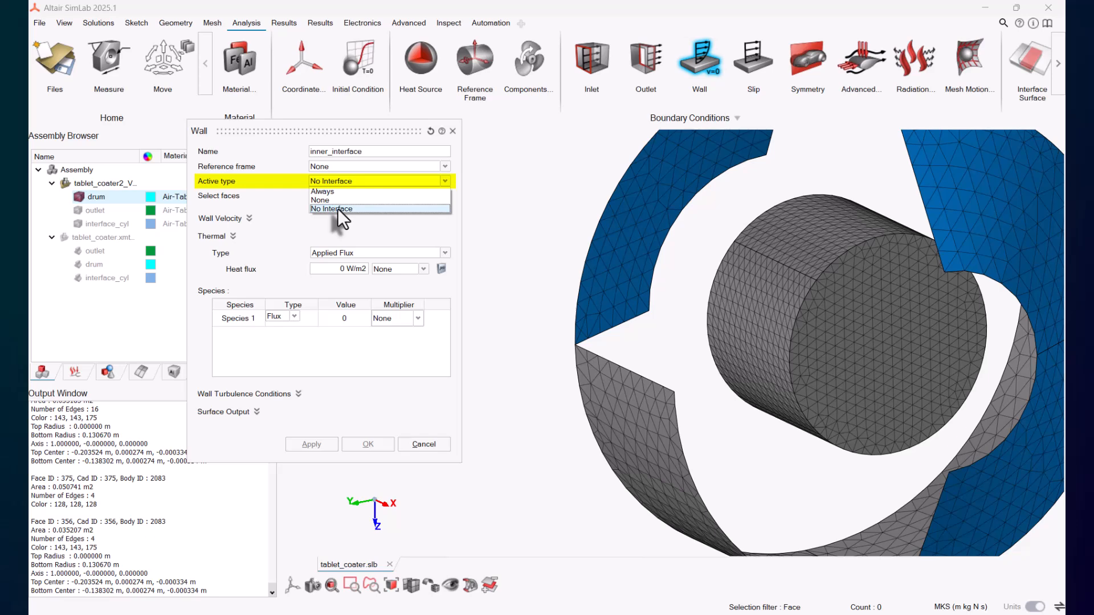
click(337, 208)
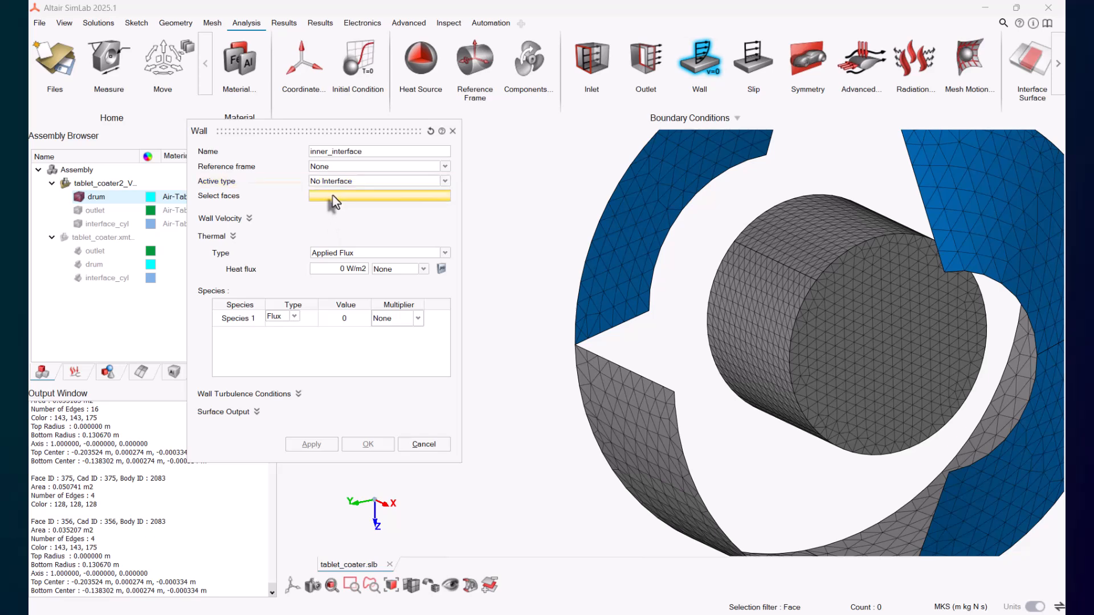
Step: Select the drum's faces that surround the inner interface cylinder
click(745, 326)
click(811, 250)
click(857, 343)
middle_drag(857, 343, 672, 442)
click(821, 453)
click(781, 348)
click(875, 322)
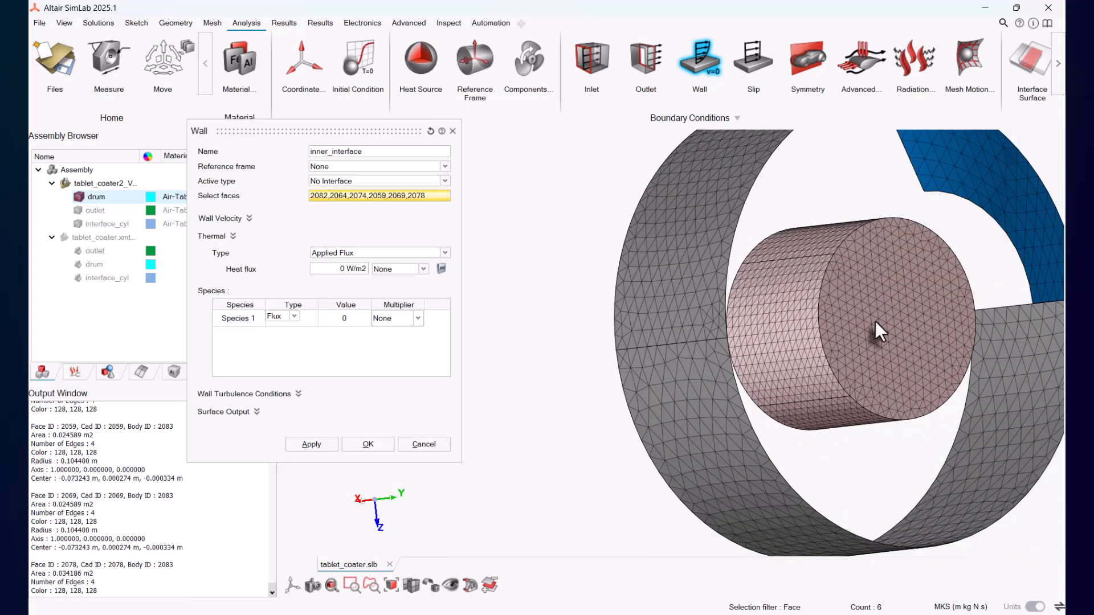
Step: Display the interface_cyl body and add all of its faces to the wall selection
click(78, 197)
click(78, 224)
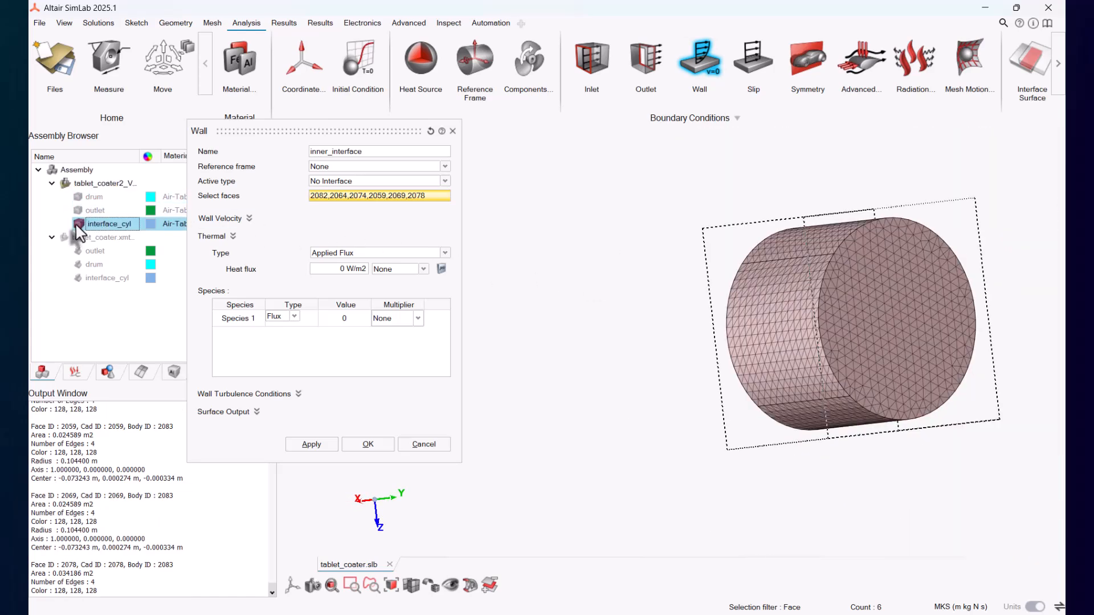
click(842, 330)
click(801, 307)
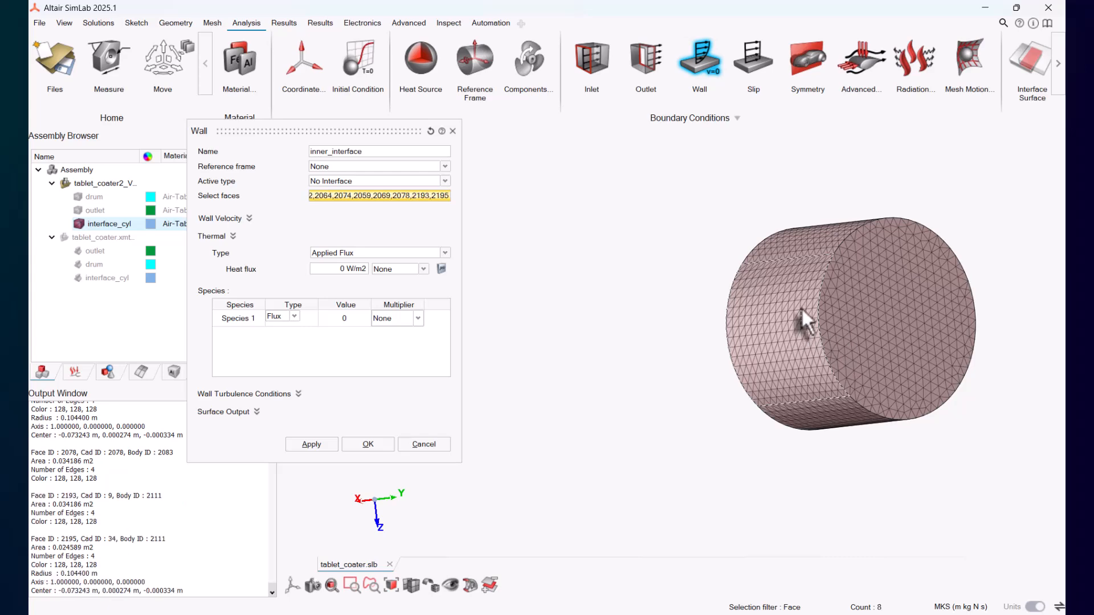
click(826, 256)
click(832, 422)
middle_drag(856, 453, 746, 407)
click(655, 334)
click(731, 332)
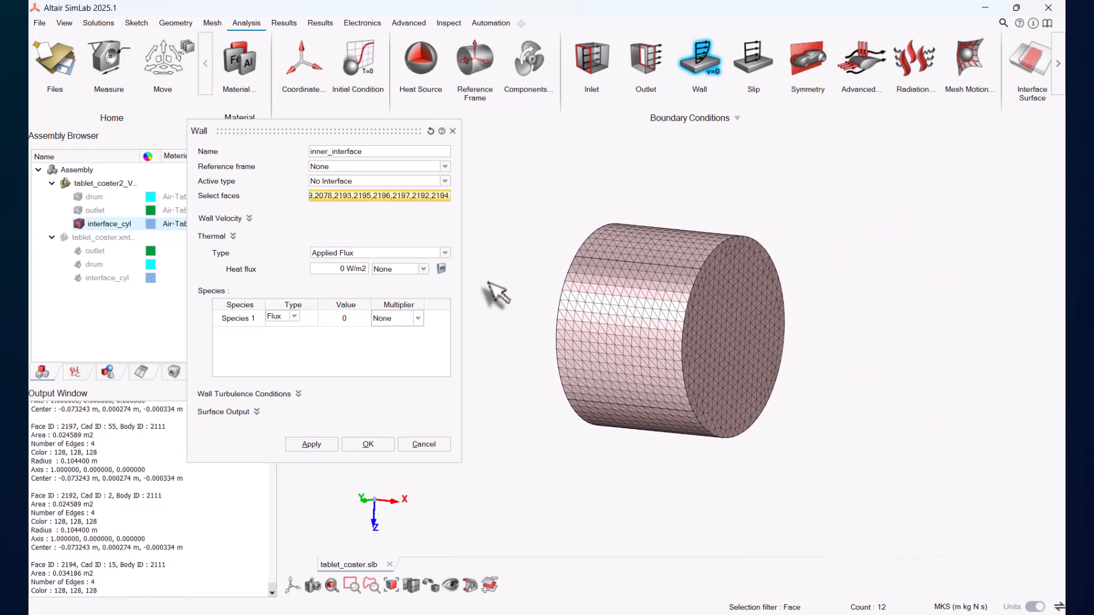
Step: Keep the thermal type Applied Flux, apply the inner_interface wall and close the dialog
click(349, 254)
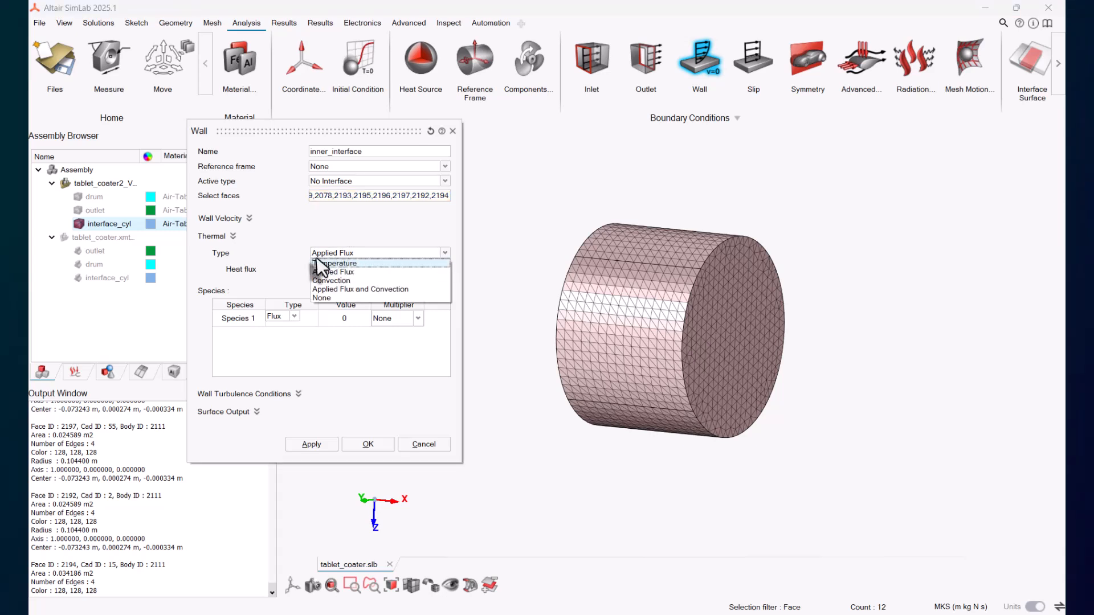
click(332, 271)
click(322, 445)
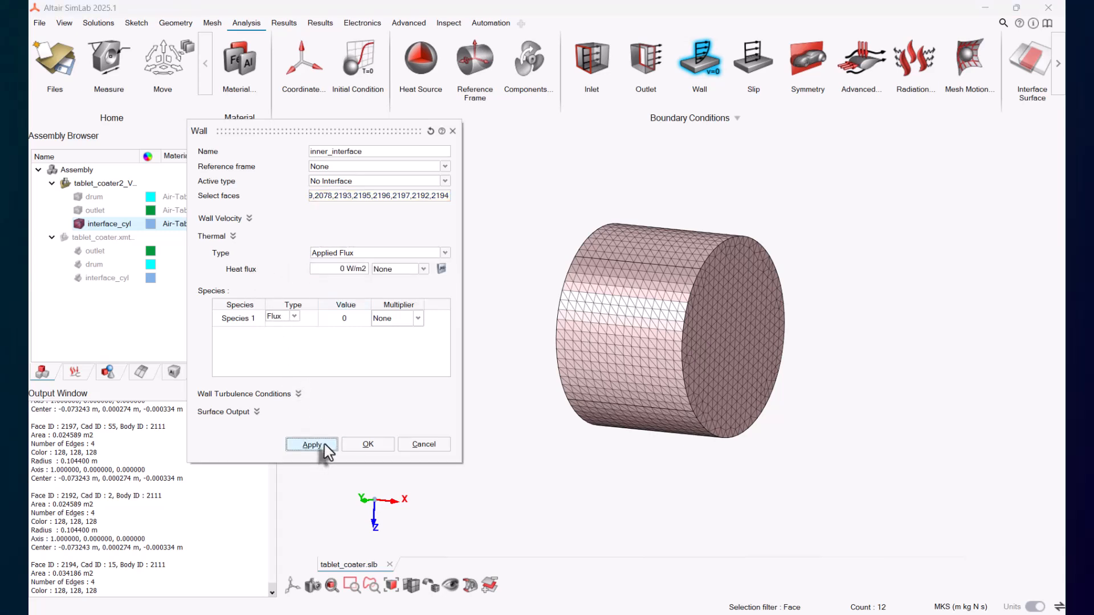
click(429, 445)
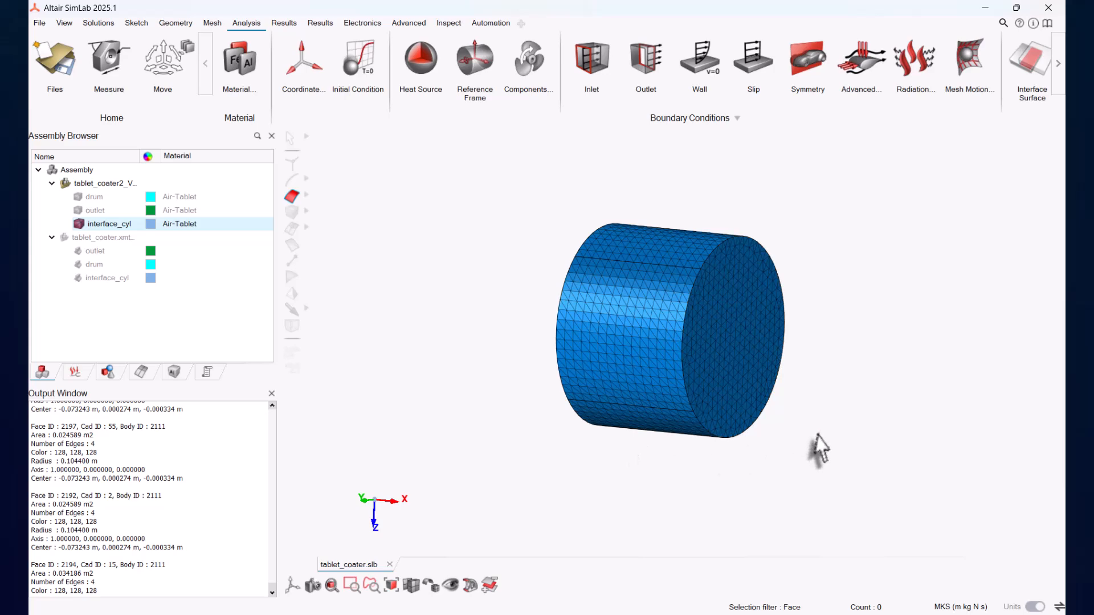
Step: Show the drum and outlet bodies and start a wall named inlet with active type No Interface
mouse_move(818, 434)
middle_down()
mouse_move(836, 458)
mouse_move(818, 435)
middle_up()
scroll(819, 435, up, 2)
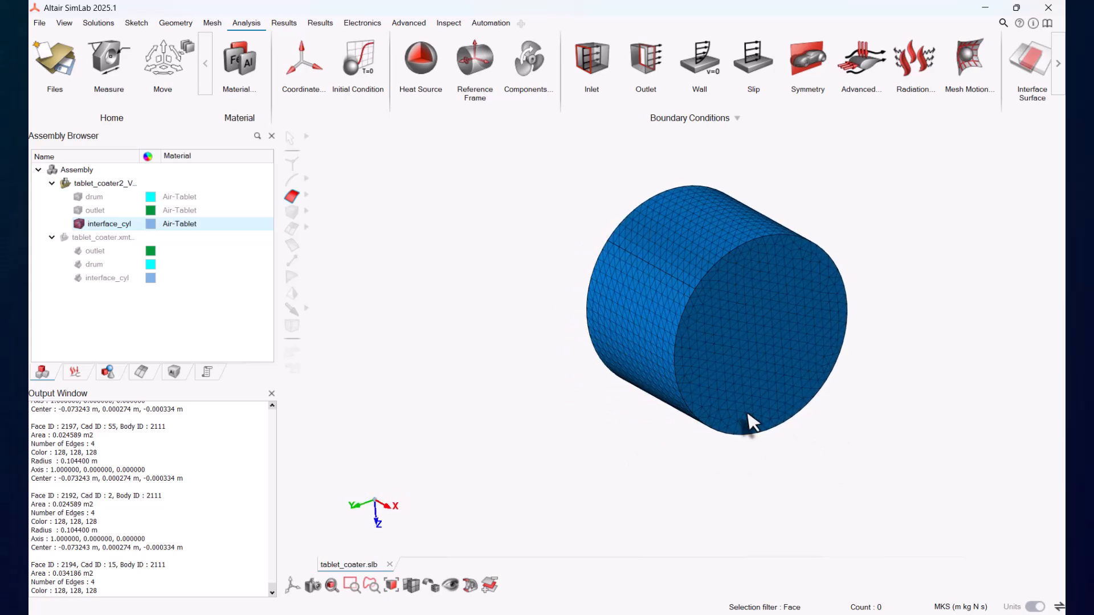
click(79, 223)
click(79, 197)
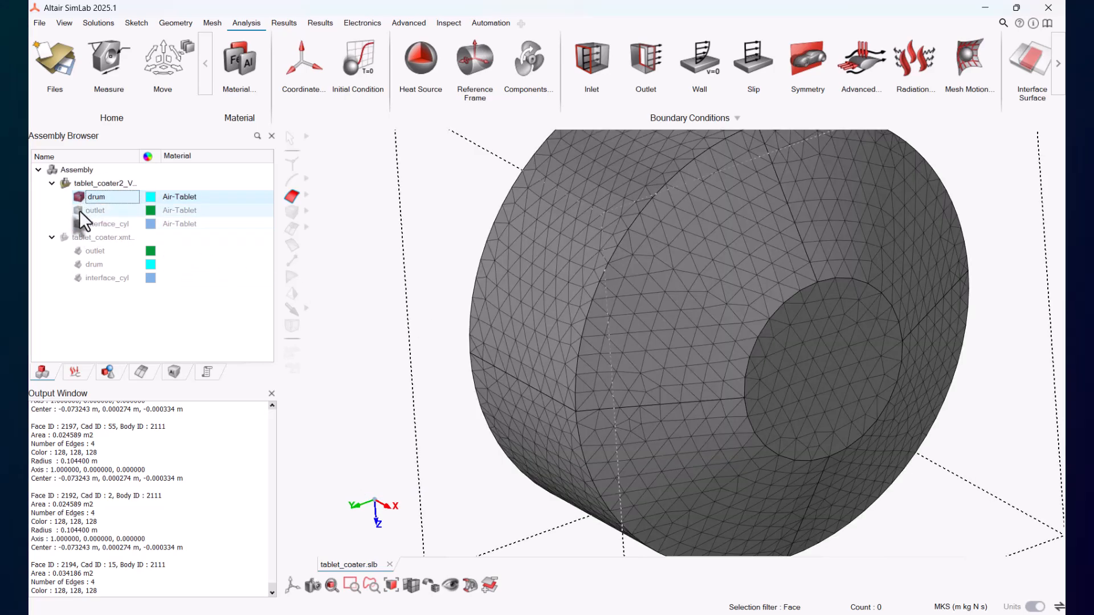
click(79, 211)
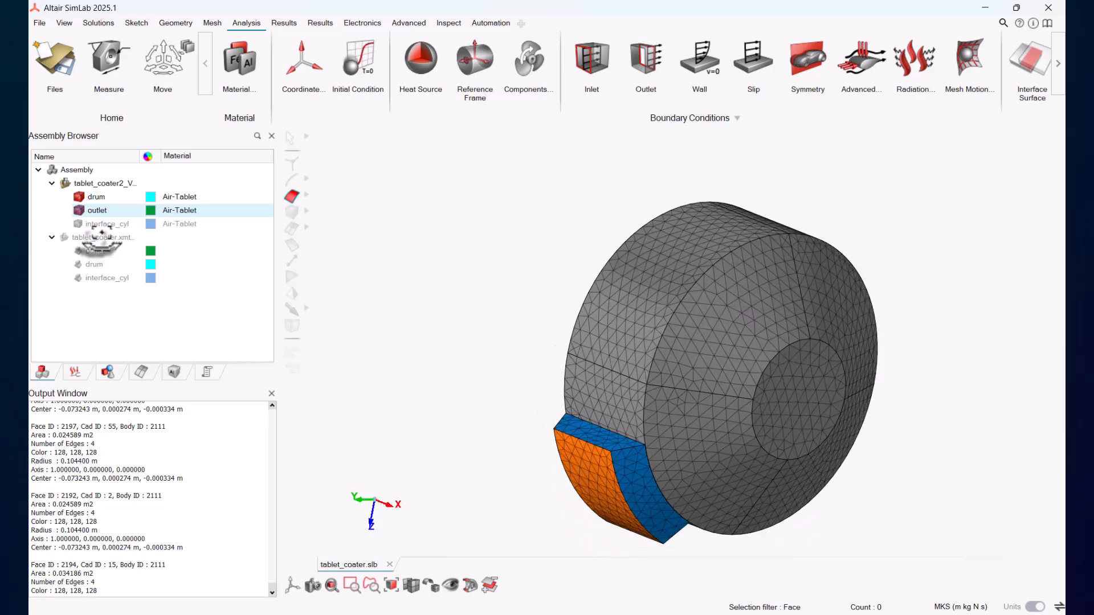
click(699, 59)
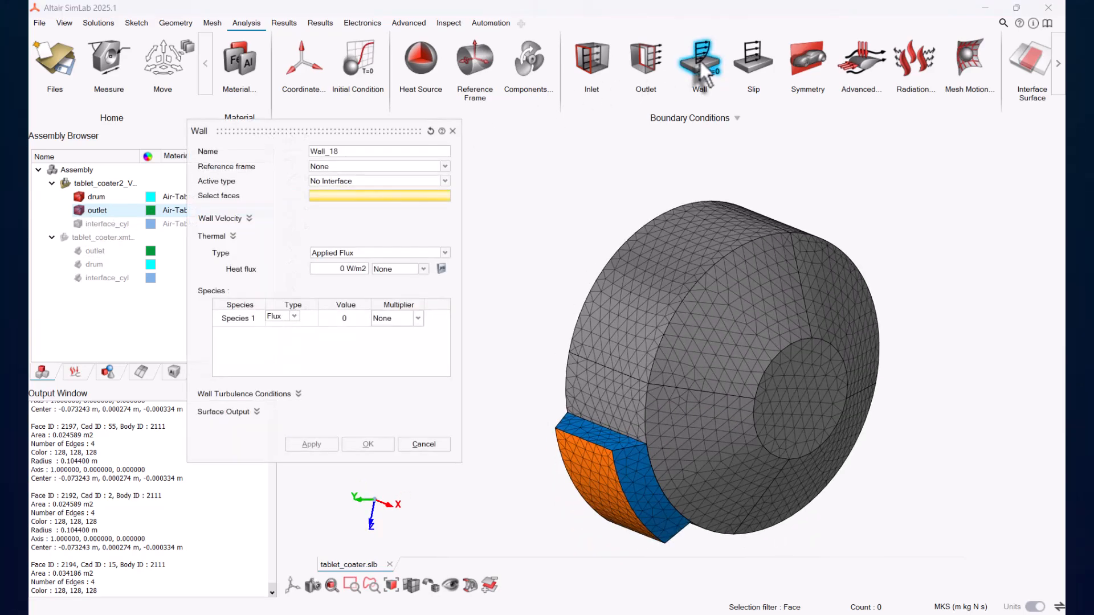
click(365, 152)
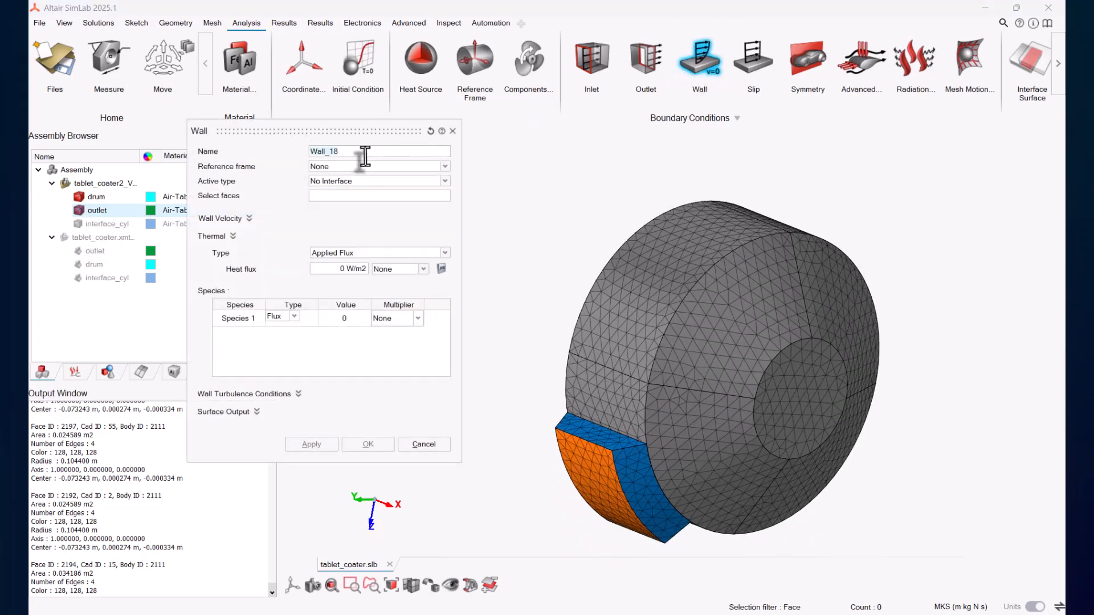
text(inlet)
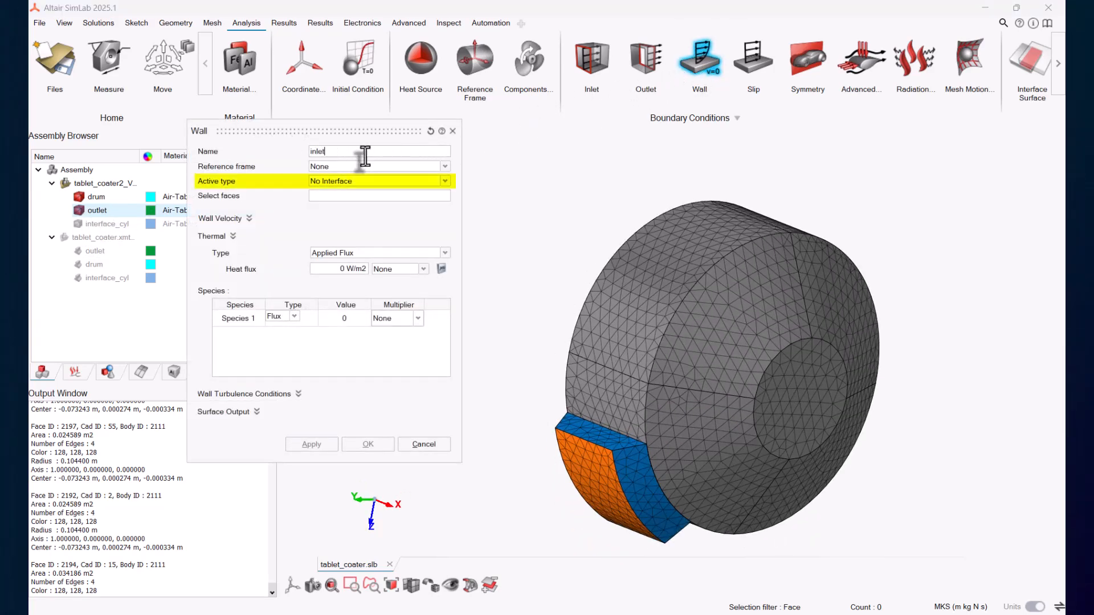
click(348, 181)
click(327, 210)
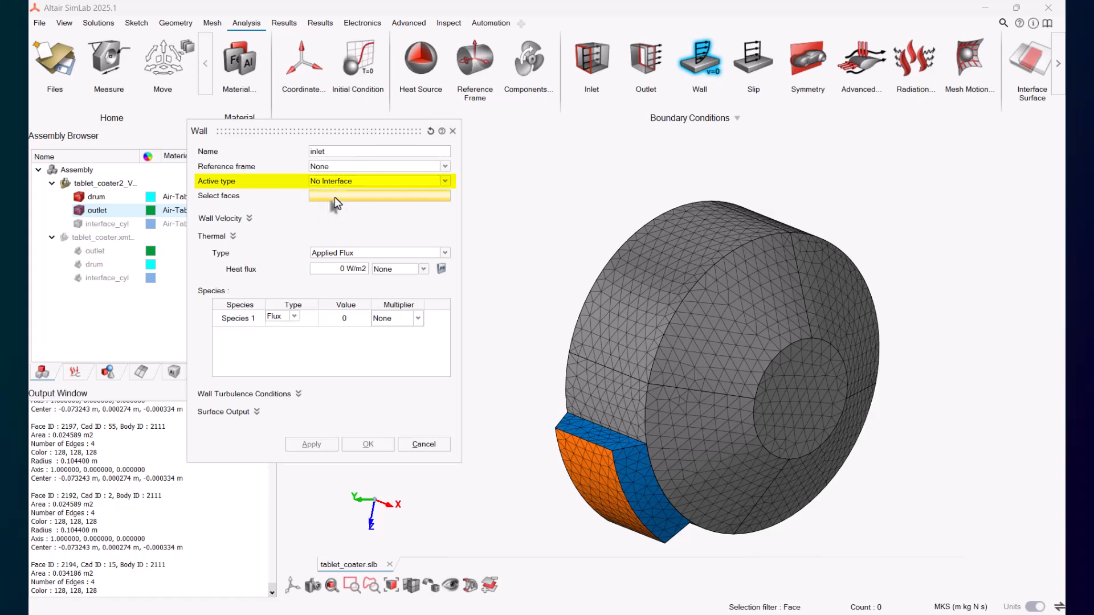
Step: Select the drum's outer shell faces and the outlet ring's band face for the inlet wall
click(622, 367)
click(635, 421)
middle_drag(639, 422, 903, 305)
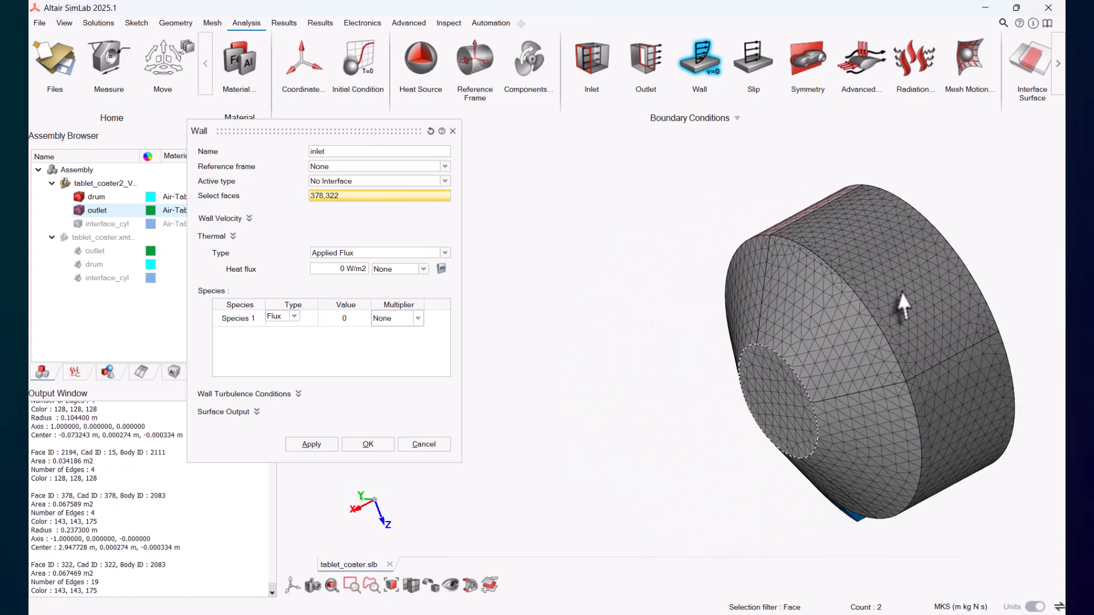
click(923, 335)
click(935, 388)
middle_drag(934, 387, 691, 426)
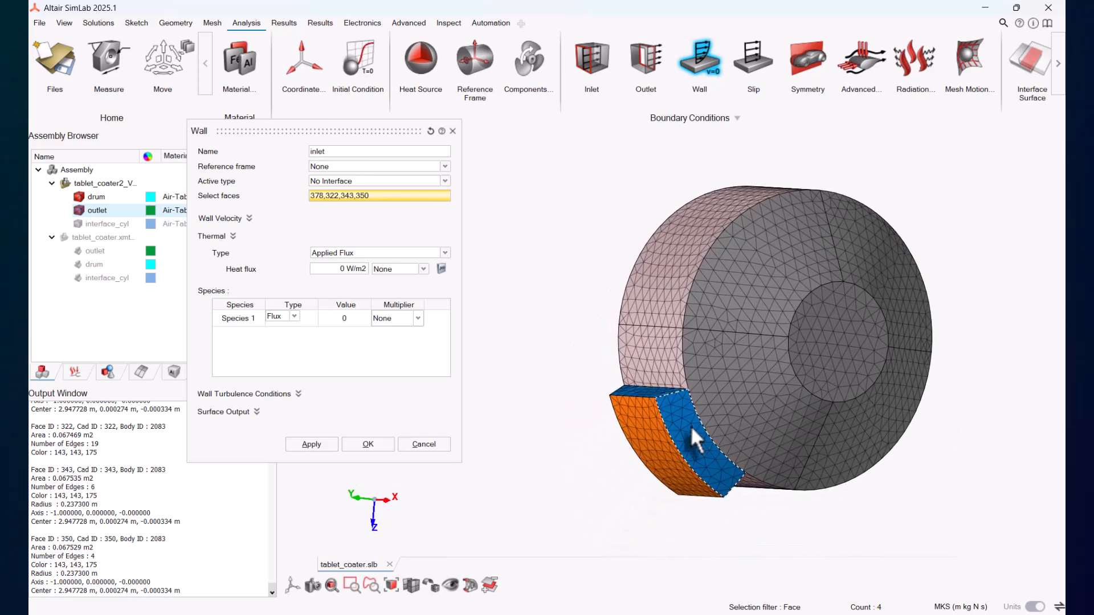
click(79, 199)
middle_drag(830, 381, 762, 391)
click(769, 385)
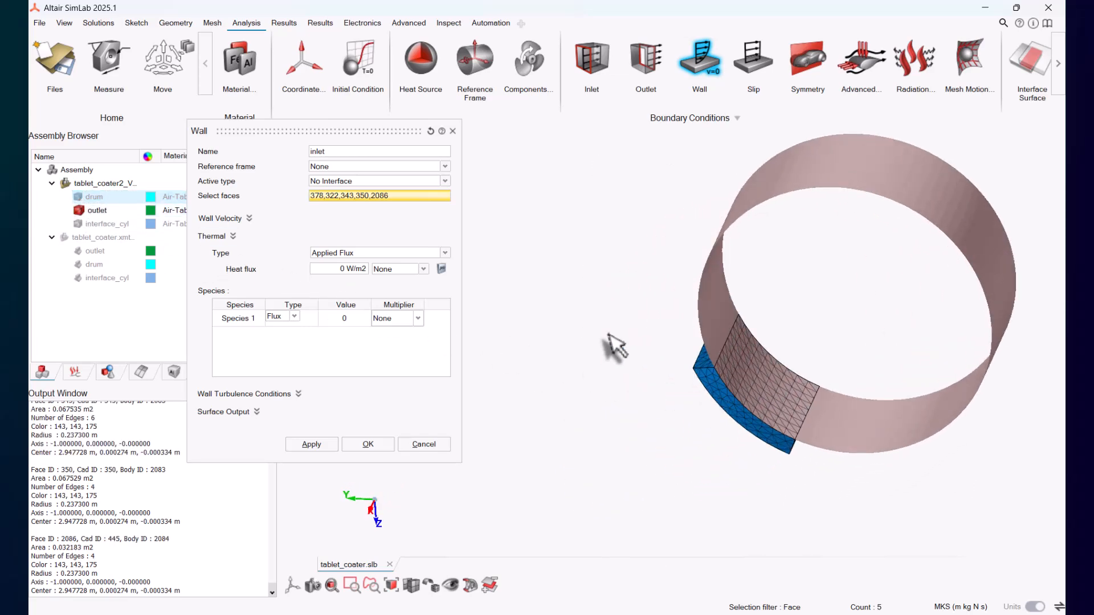
Step: Set the inlet wall's velocity type to Cylindrical
click(248, 219)
click(339, 235)
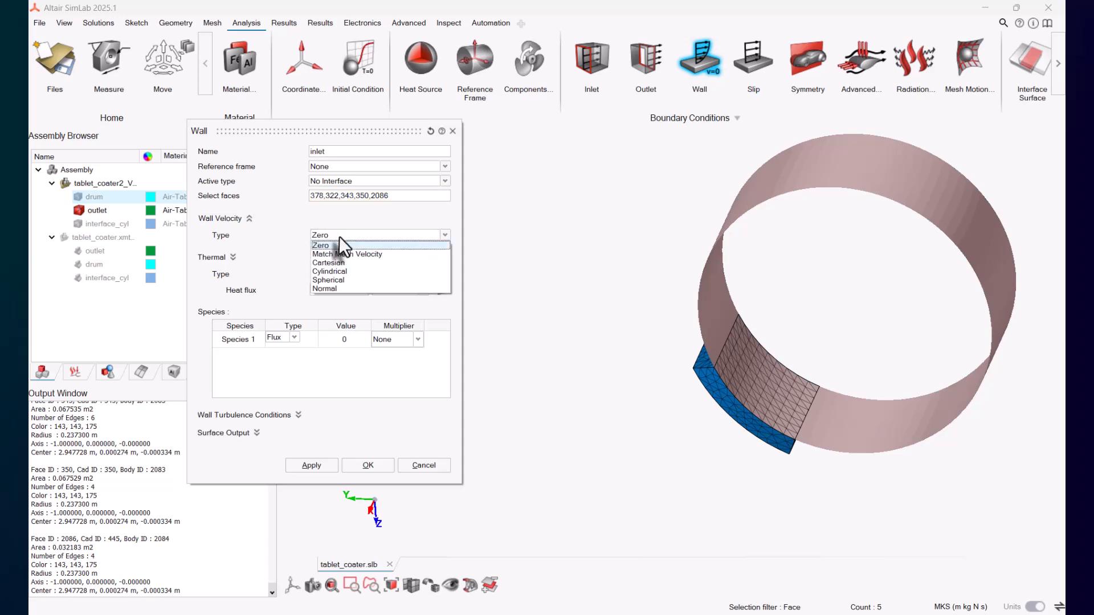
click(333, 268)
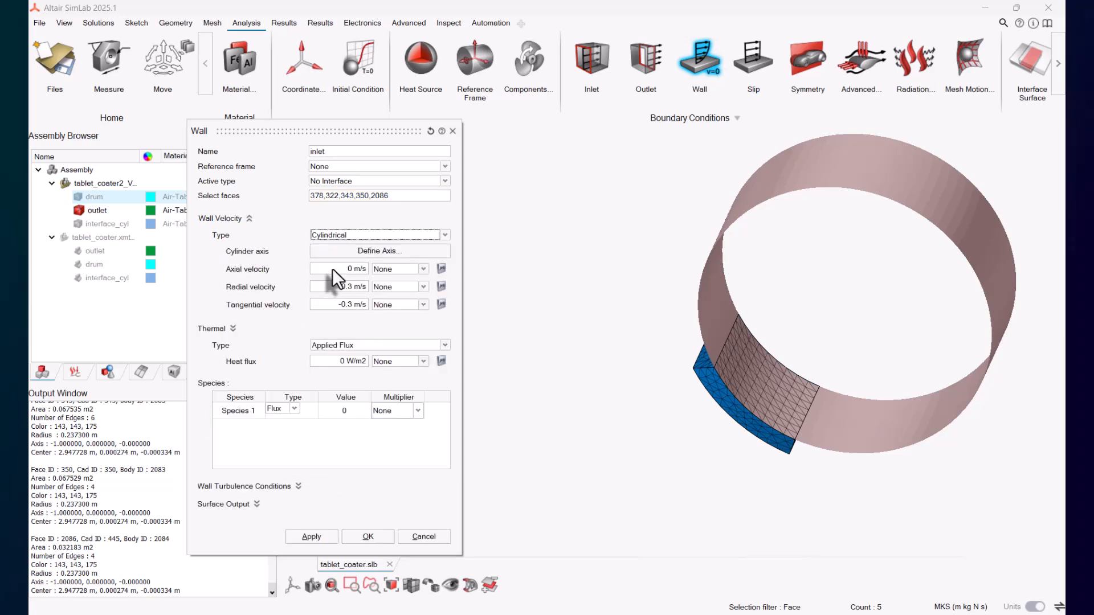
mouse_move(334, 270)
middle_down()
mouse_move(353, 290)
mouse_move(311, 274)
middle_up()
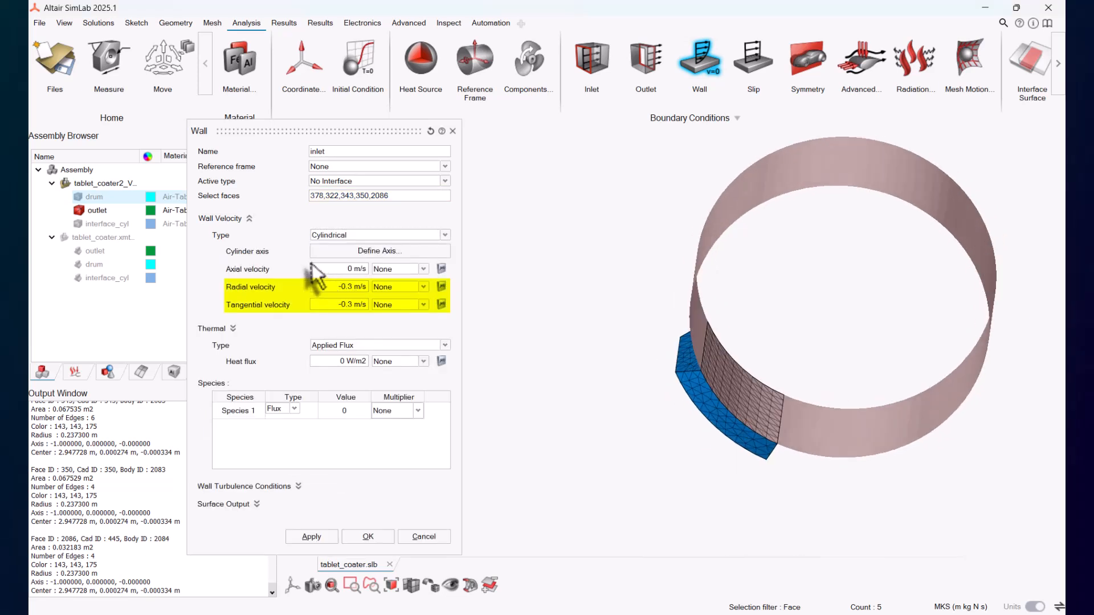
Step: Define the cylinder axis from a straight/arc edge on the drum
click(77, 197)
click(399, 253)
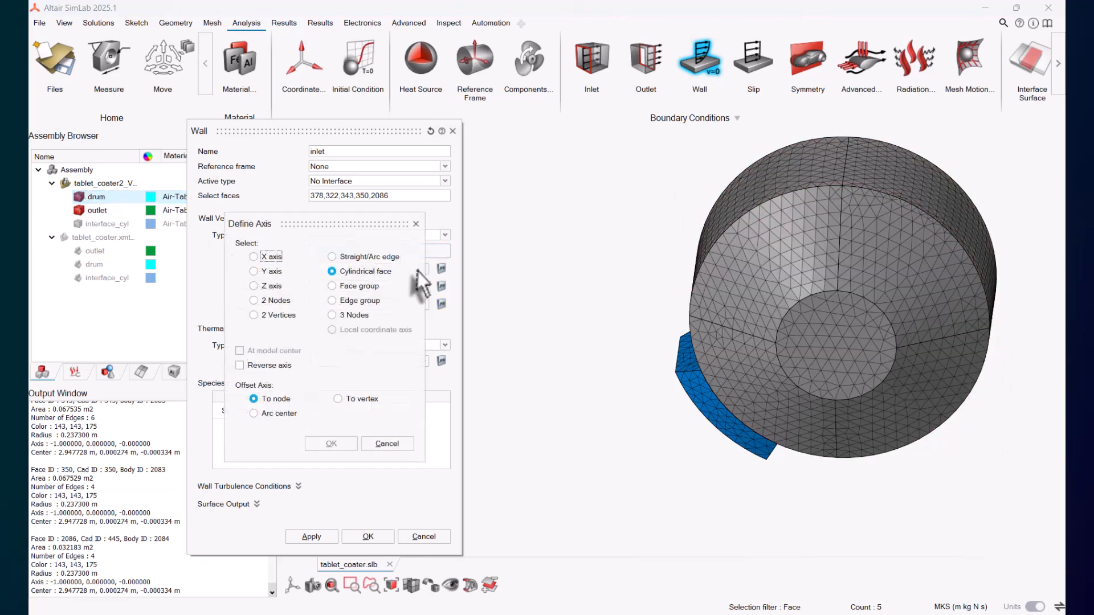
click(745, 215)
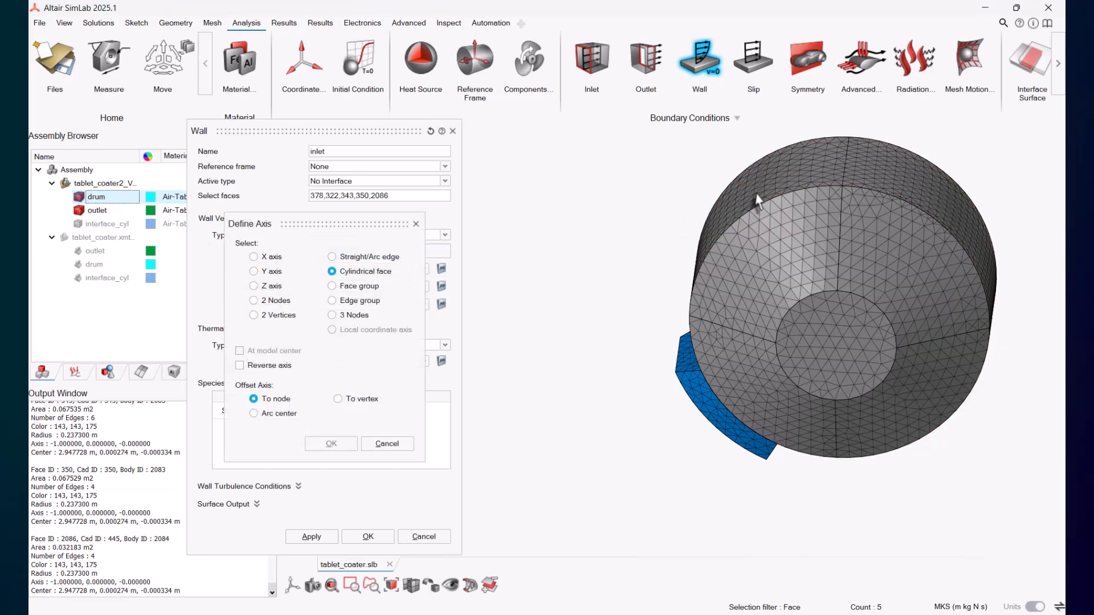
click(359, 300)
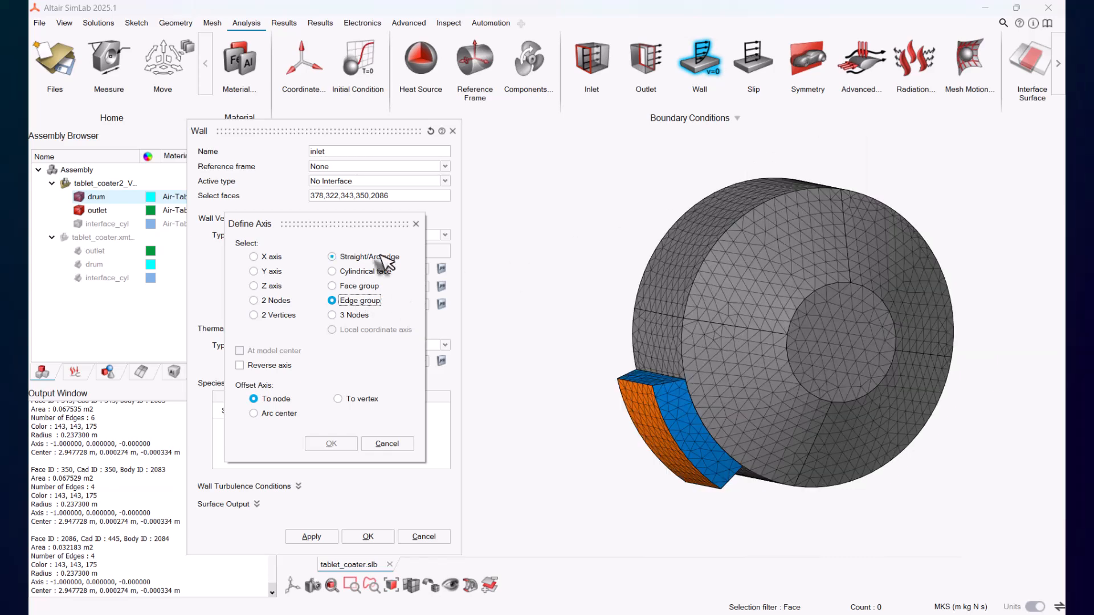
click(369, 257)
click(692, 288)
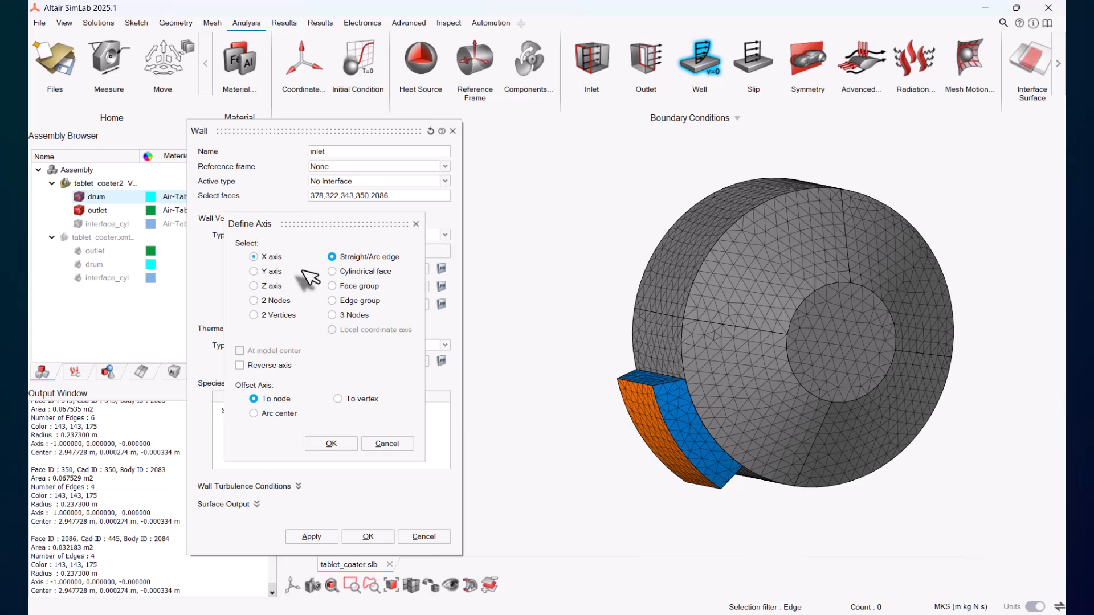
click(79, 197)
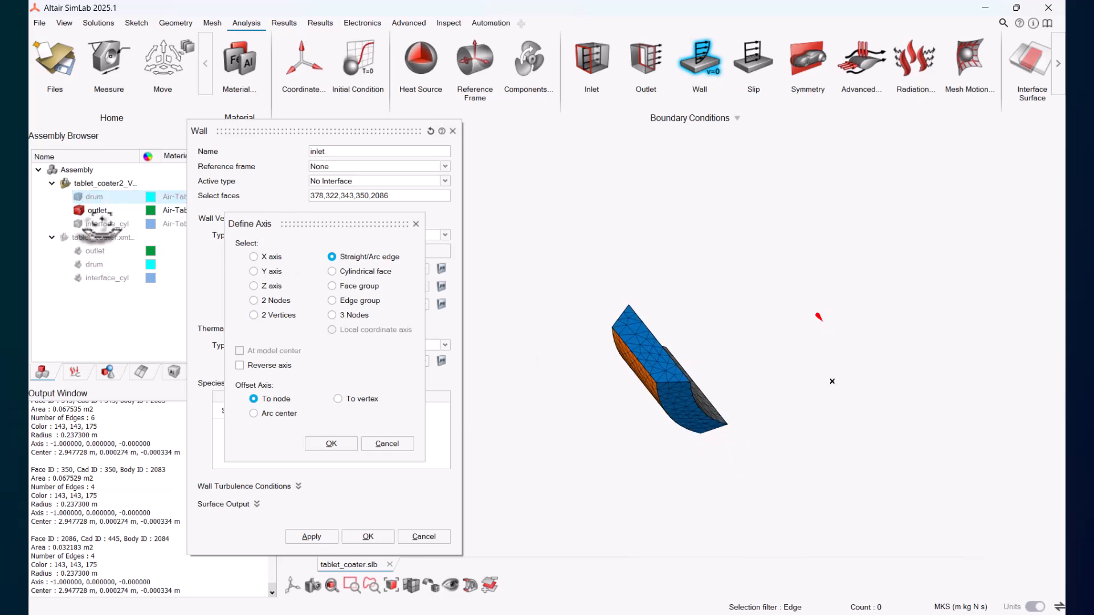
click(322, 446)
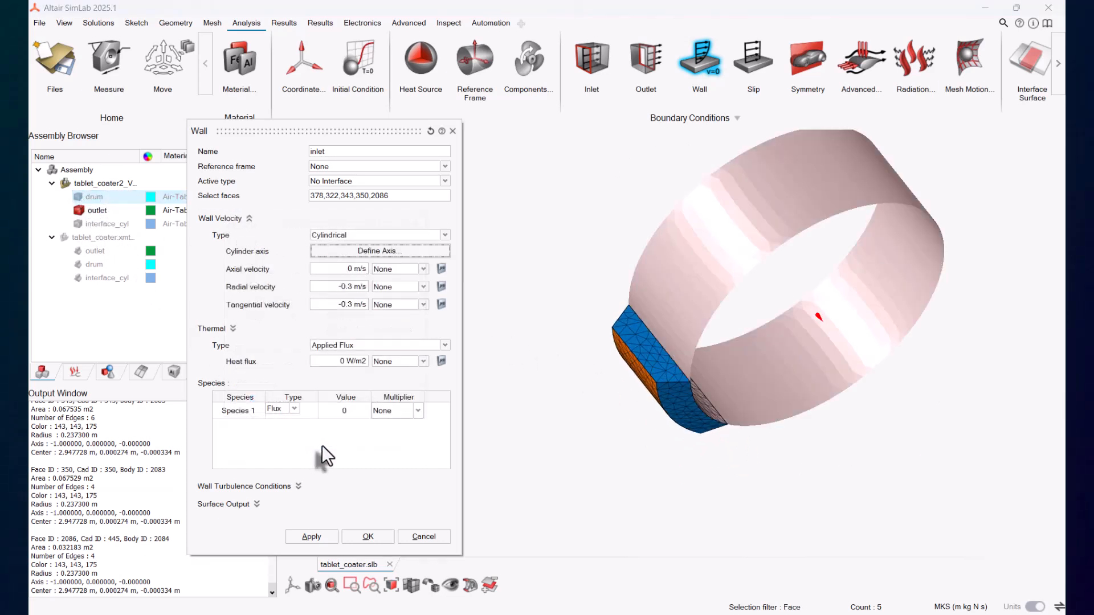
Step: Set the inlet wall's Species 1 flux value to 0.0038
click(319, 287)
click(324, 307)
click(343, 410)
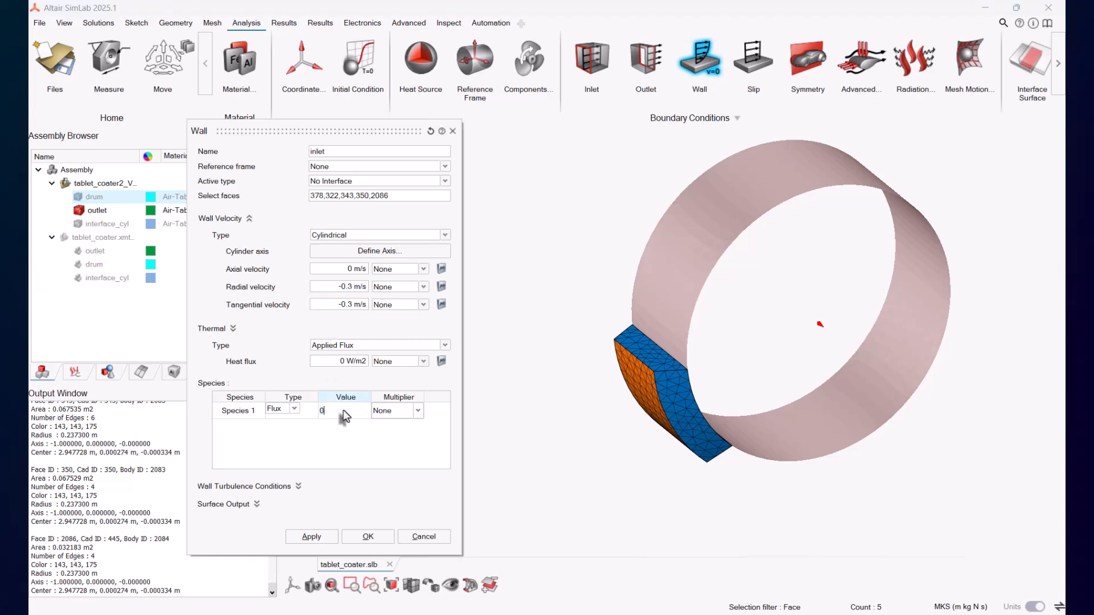
text(.0038)
key(Tab)
Step: Start a multiplier for the radial velocity with type Sine Series and evaluation Per Time Step
click(441, 287)
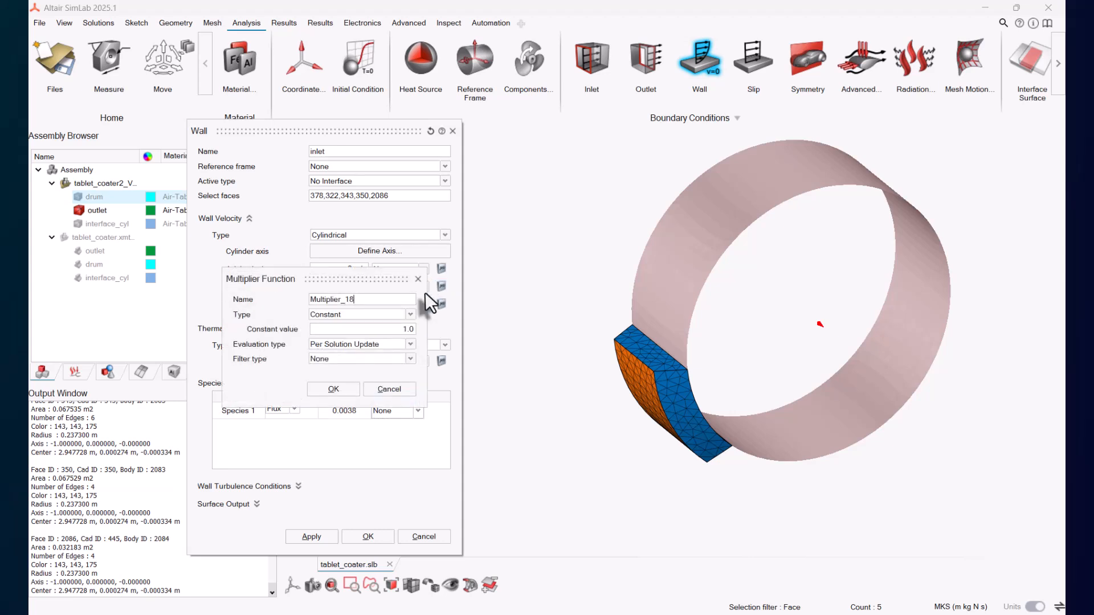
click(346, 315)
click(336, 341)
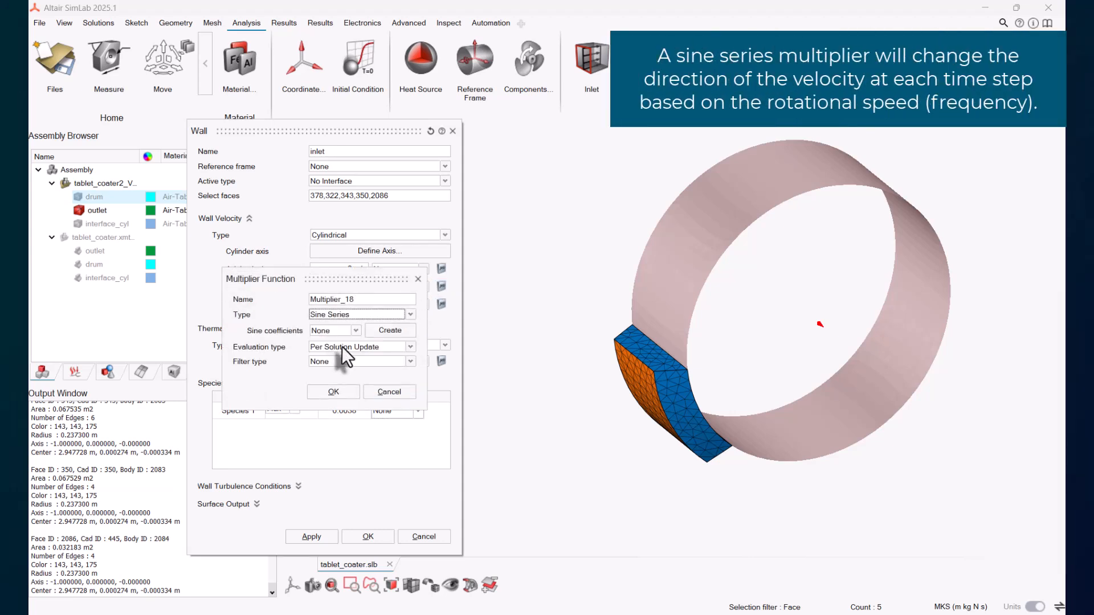
click(342, 347)
click(345, 364)
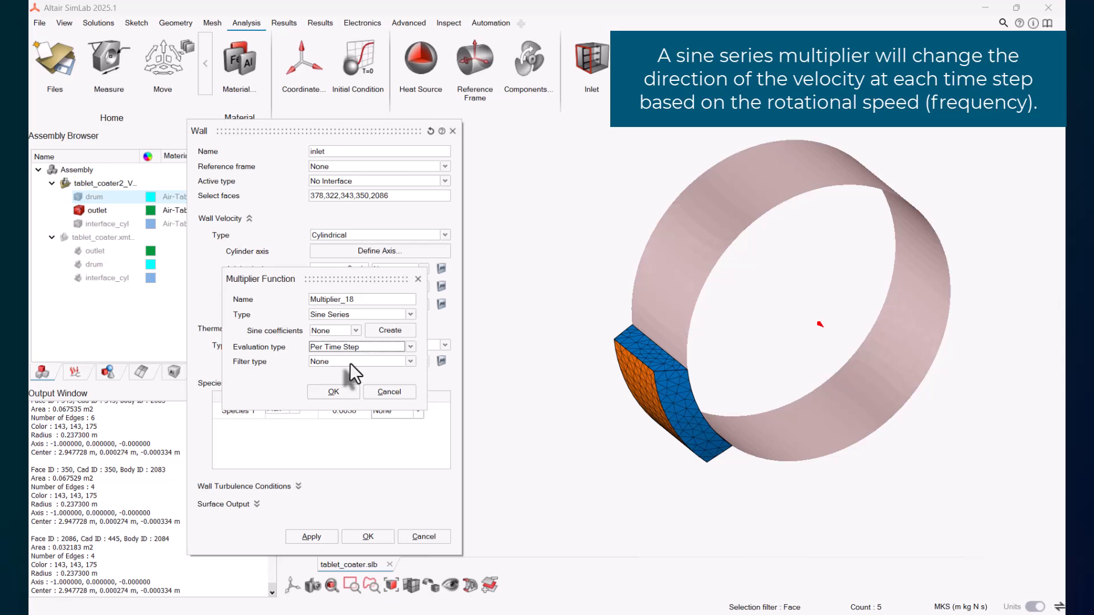
Step: Create a sine coefficient table with amplitude 1, frequency -1.1519 and phase 1.57079, and accept the radial multiplier
click(389, 331)
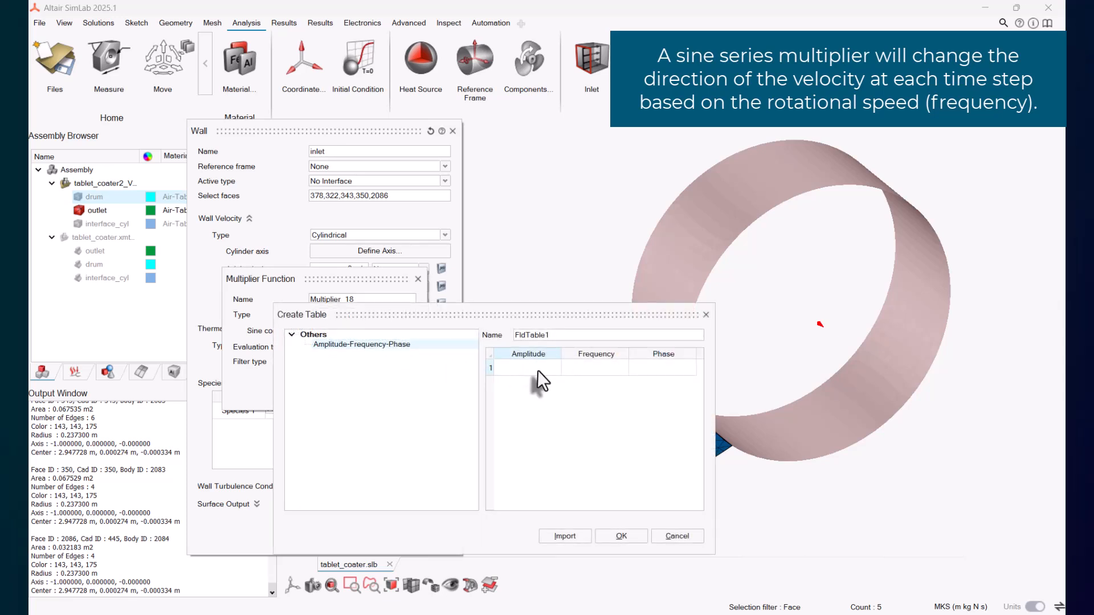
text(1)
click(586, 368)
text(-1.1519)
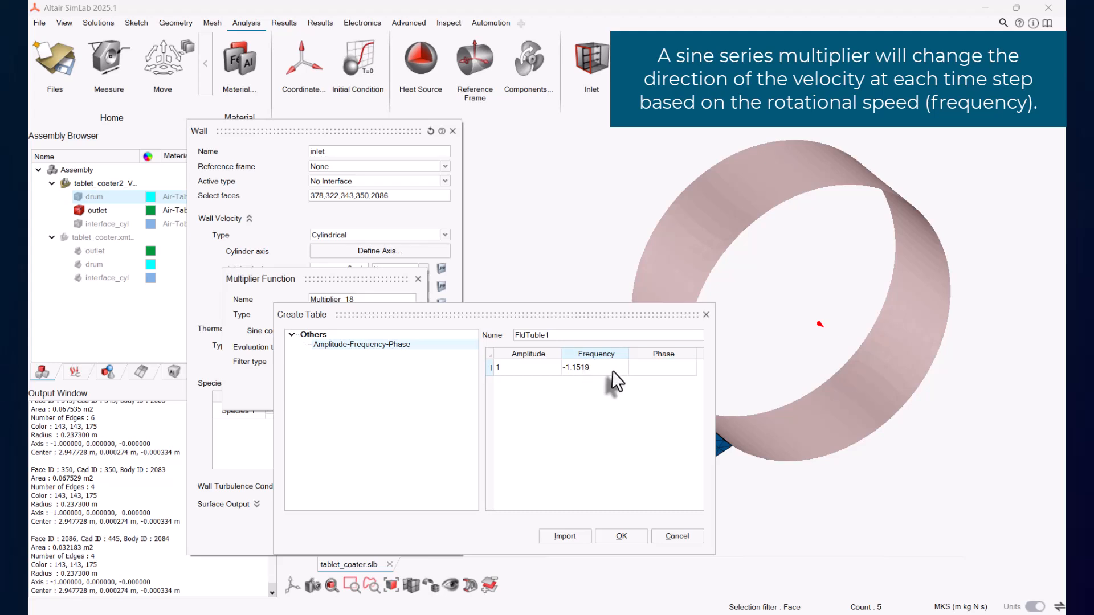
key(Tab)
text(1.57079)
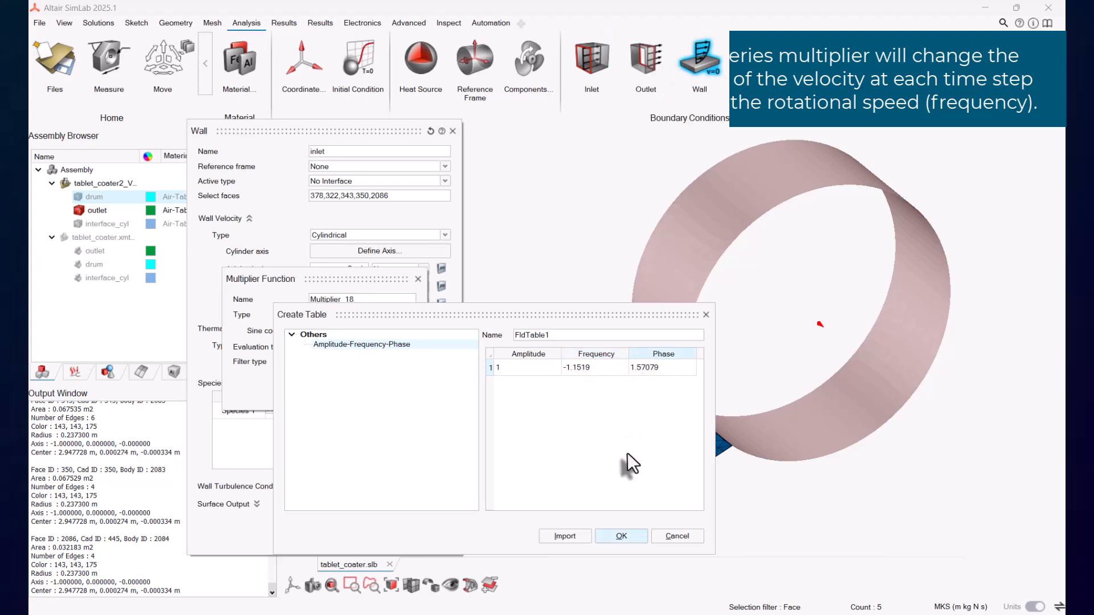
click(618, 537)
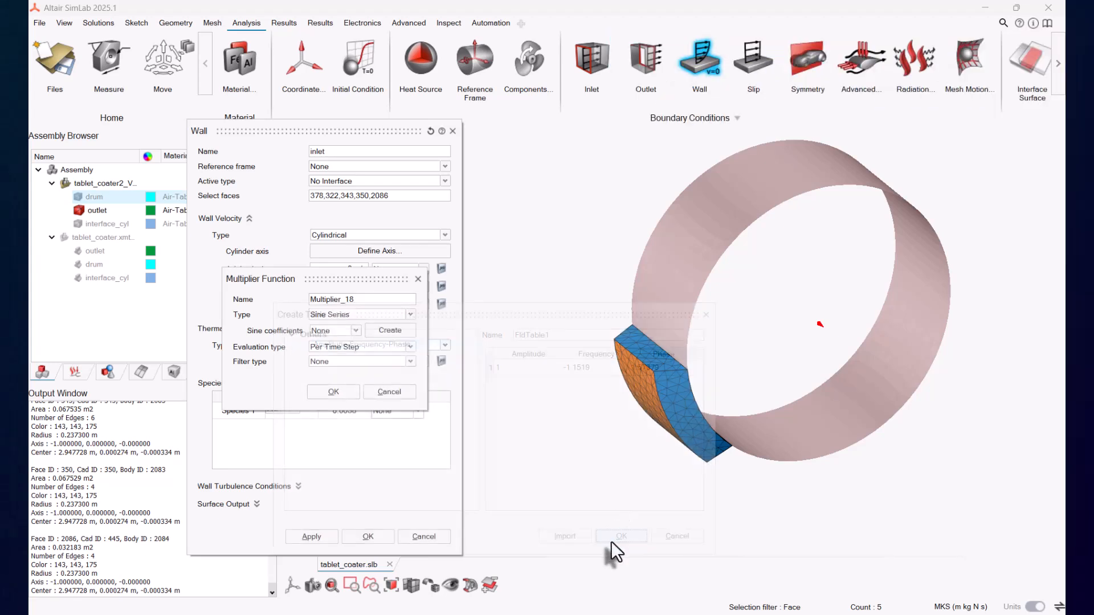
click(337, 393)
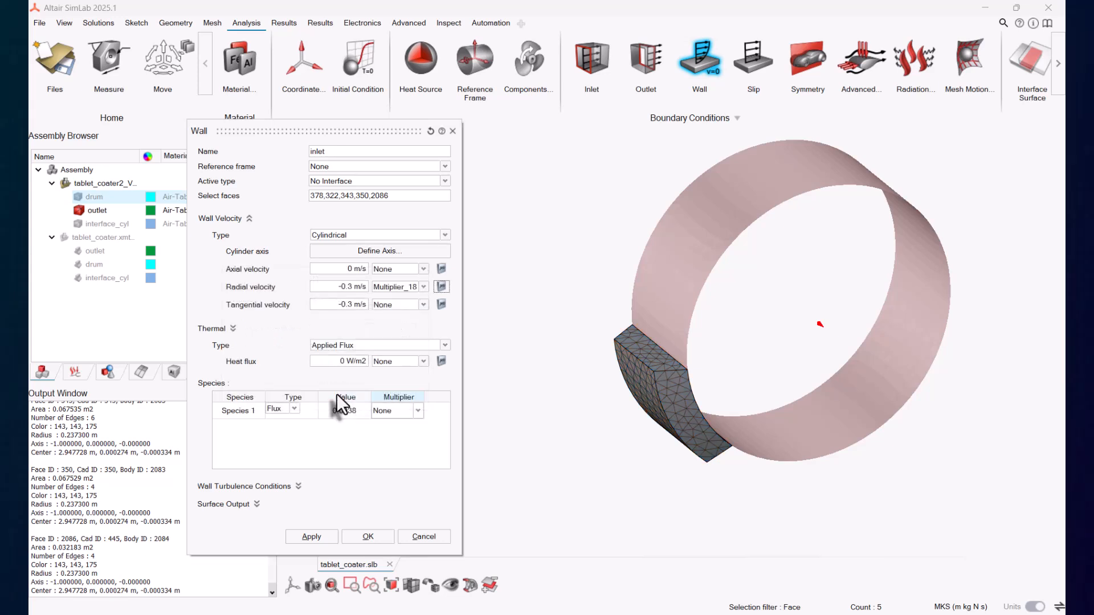
Step: Start a tangential velocity multiplier of type Sine Series evaluated Per Time Step and create its coefficients
click(442, 304)
click(344, 316)
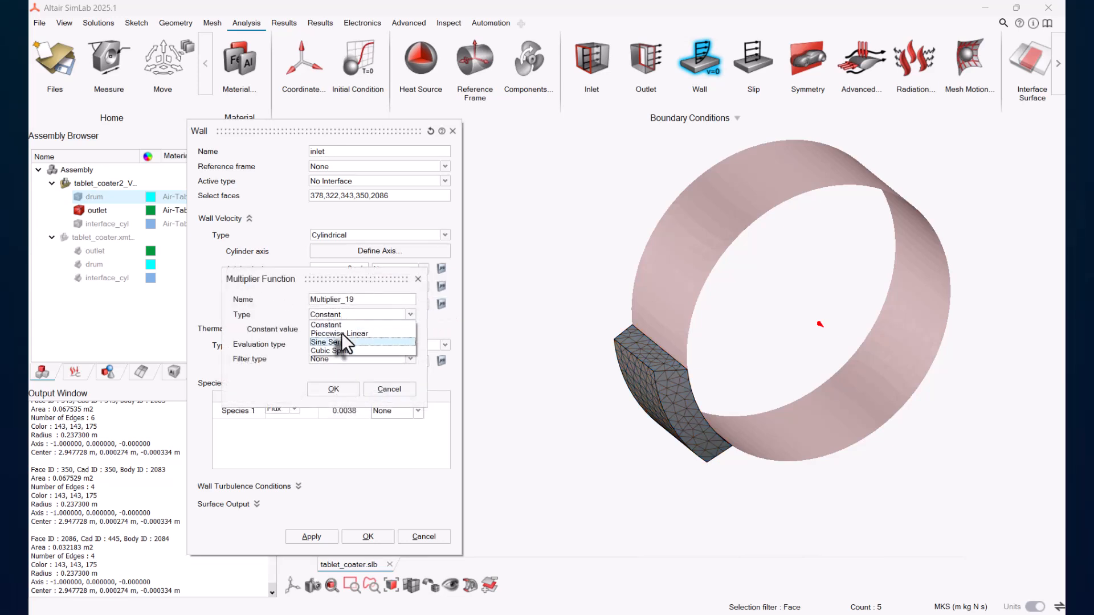
click(340, 343)
click(340, 349)
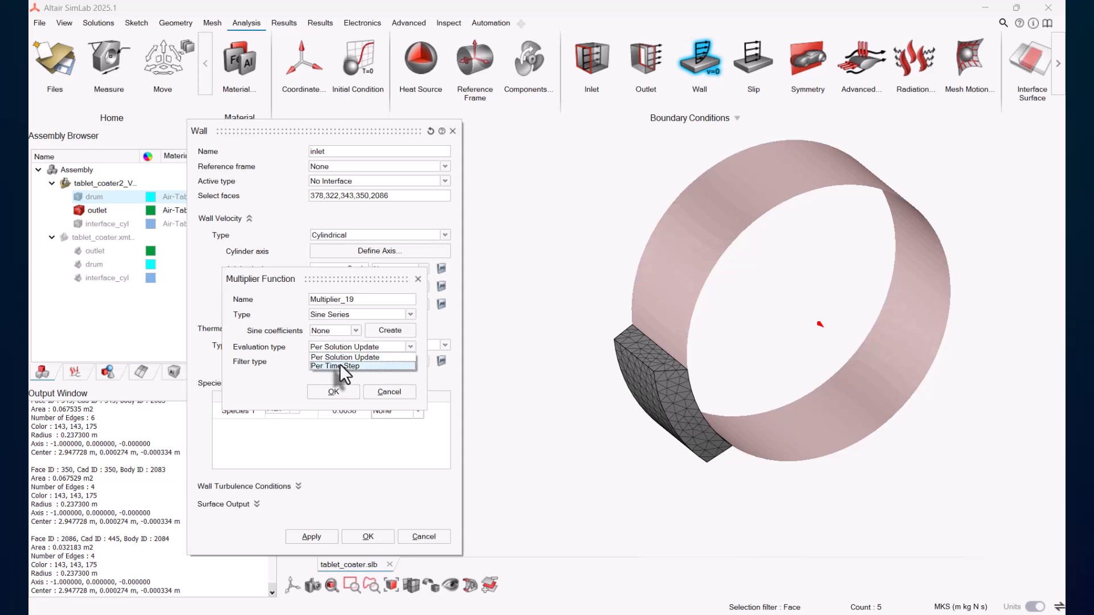
click(339, 363)
click(390, 331)
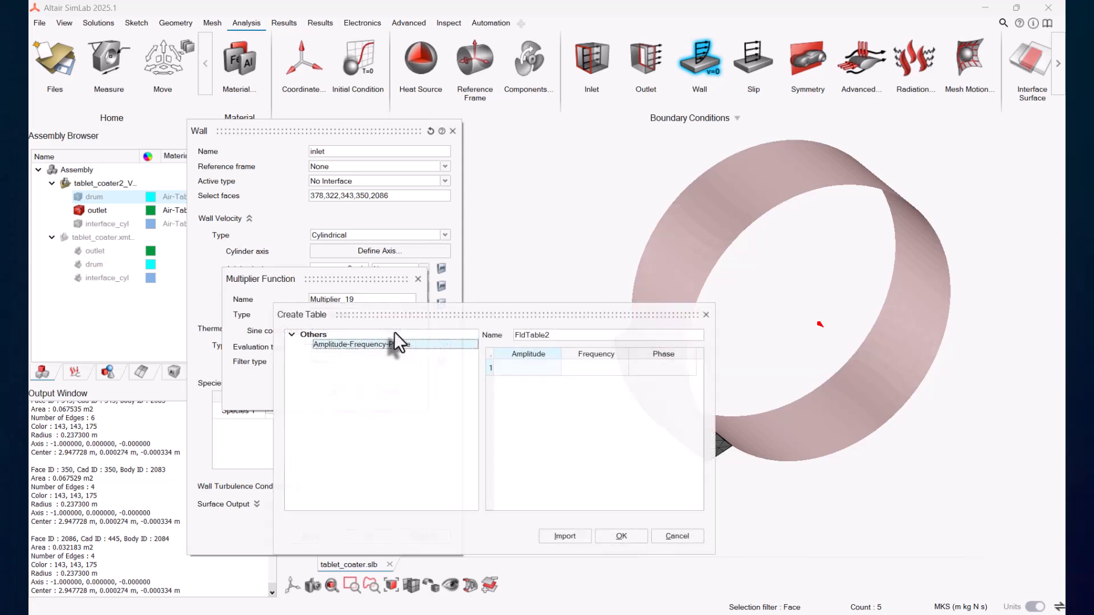
Step: Fill the sine table with amplitude 1, frequency -1.1519 and phase 0, and accept the tangential multiplier
click(530, 368)
text(1)
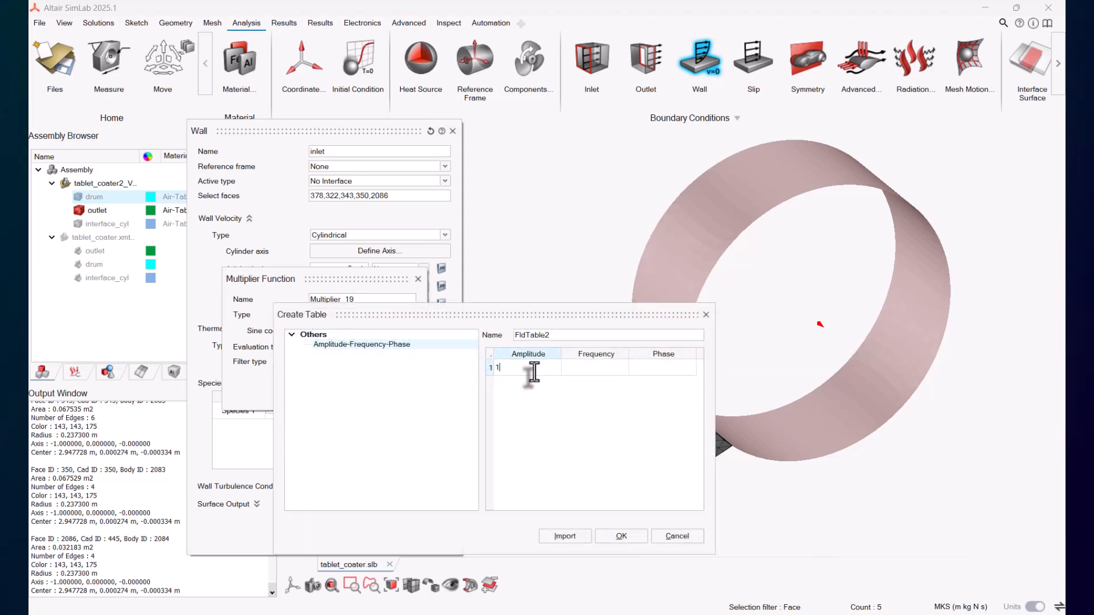
double_click(616, 365)
text(-1.1519)
double_click(653, 370)
text(0)
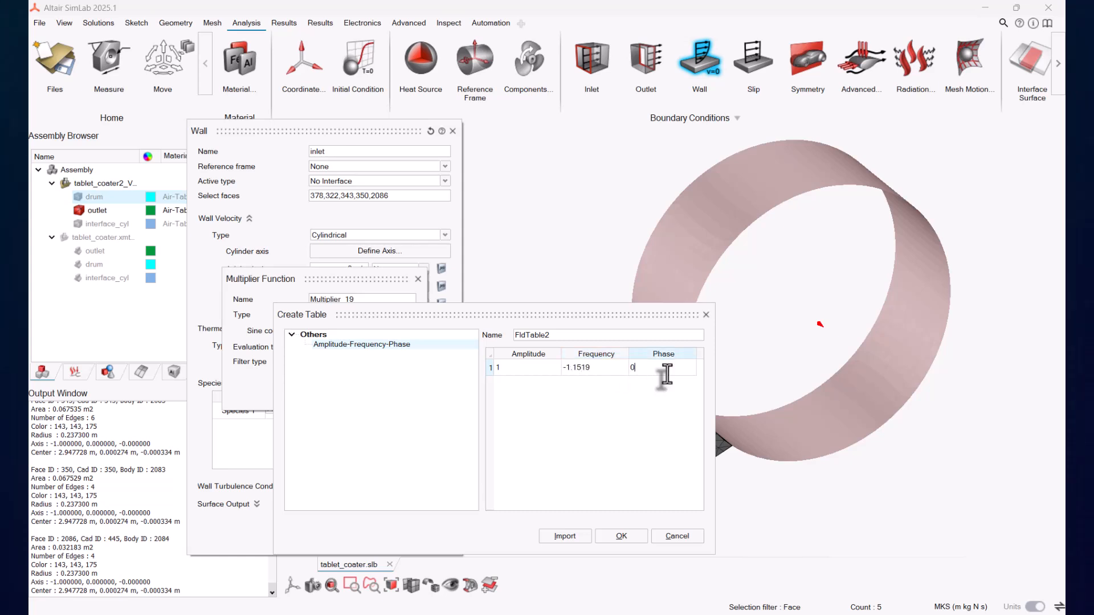
click(622, 536)
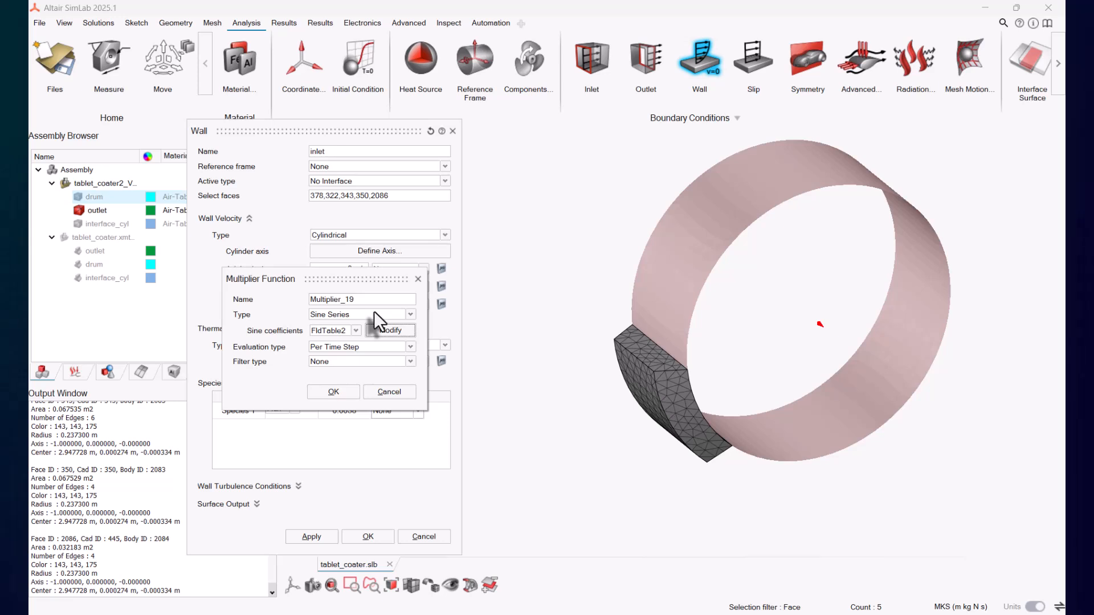
click(340, 391)
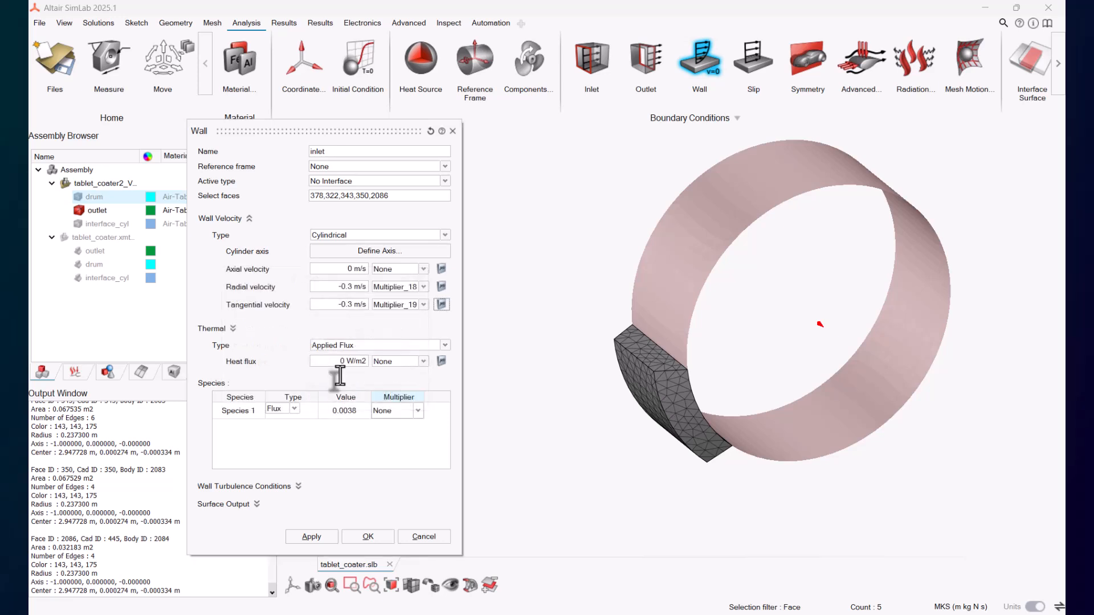
Step: Set the inlet wall's thermal type to Temperature at 339.5 K and accept the wall
click(348, 345)
click(351, 355)
double_click(333, 361)
text(339.5 K)
key(Tab)
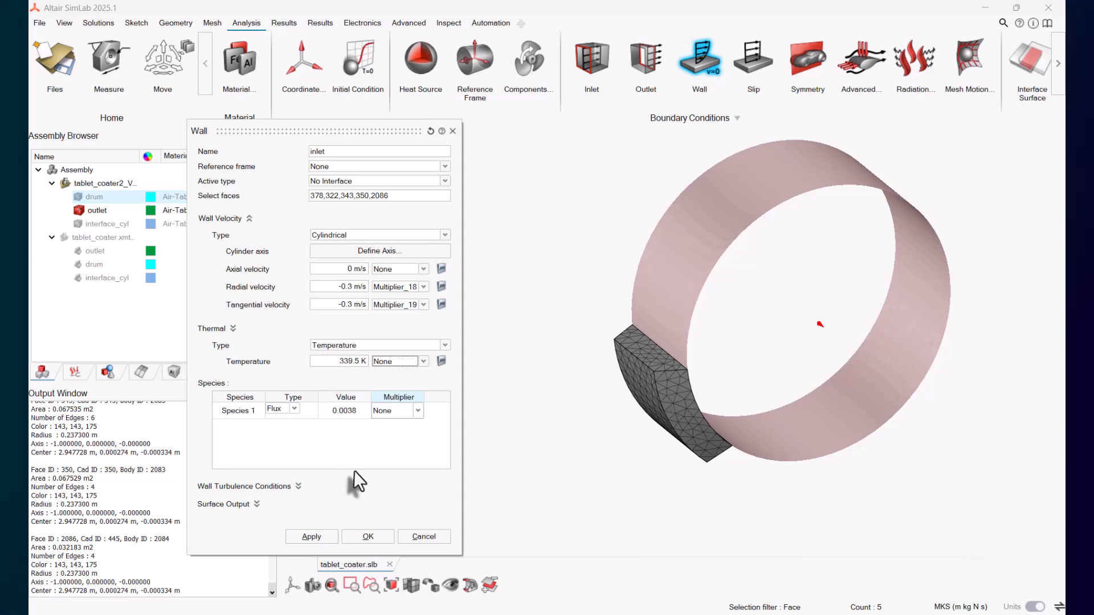
click(369, 535)
Step: Start a Translation/Rotation mesh motion and select the drum body for it
click(79, 197)
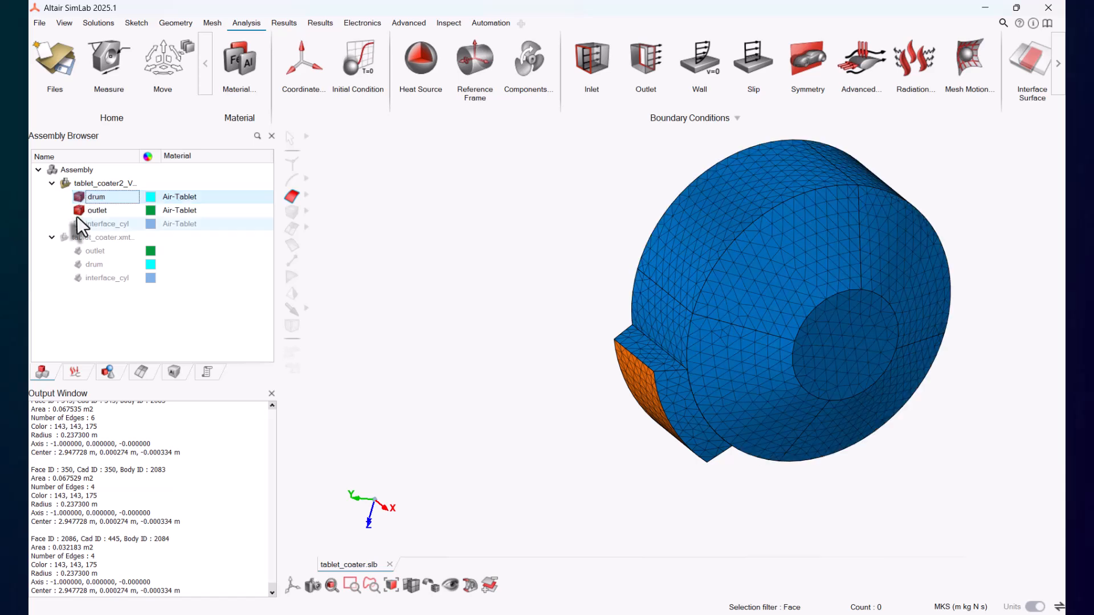
click(73, 374)
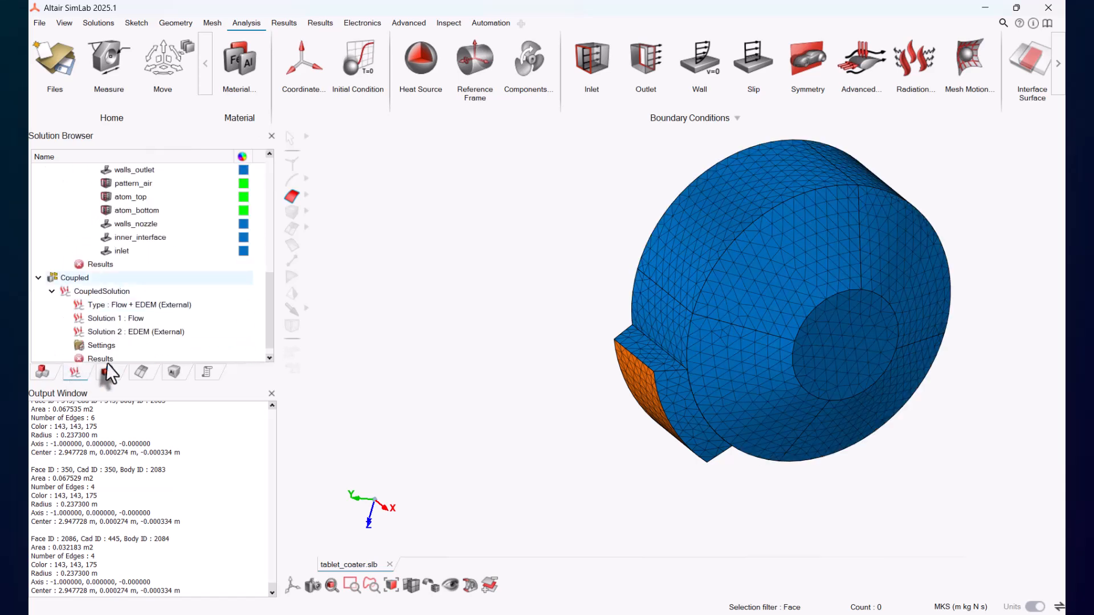
click(970, 64)
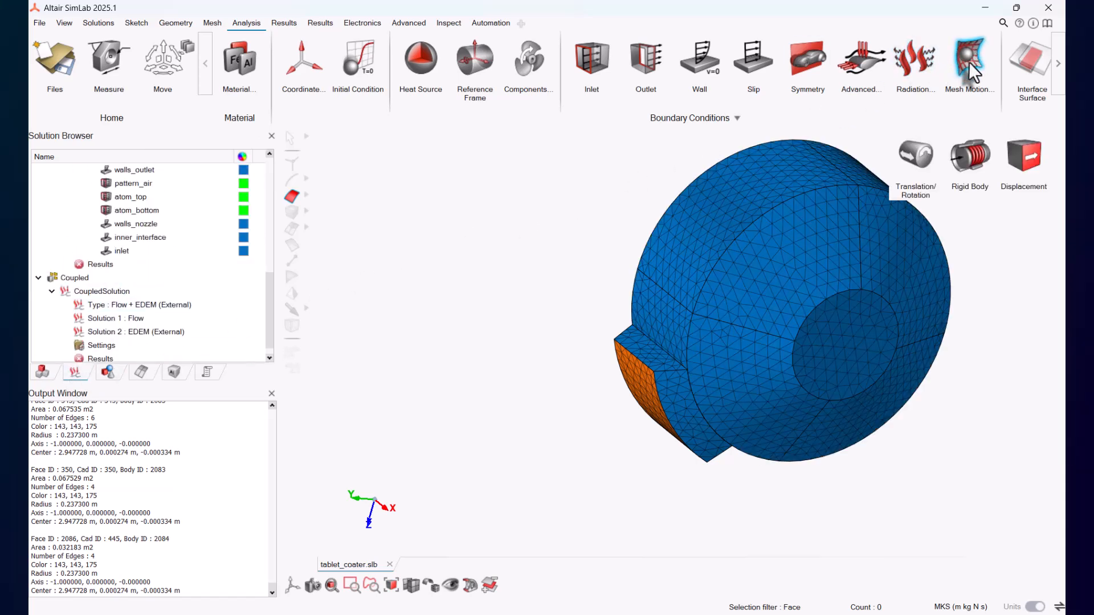
click(917, 156)
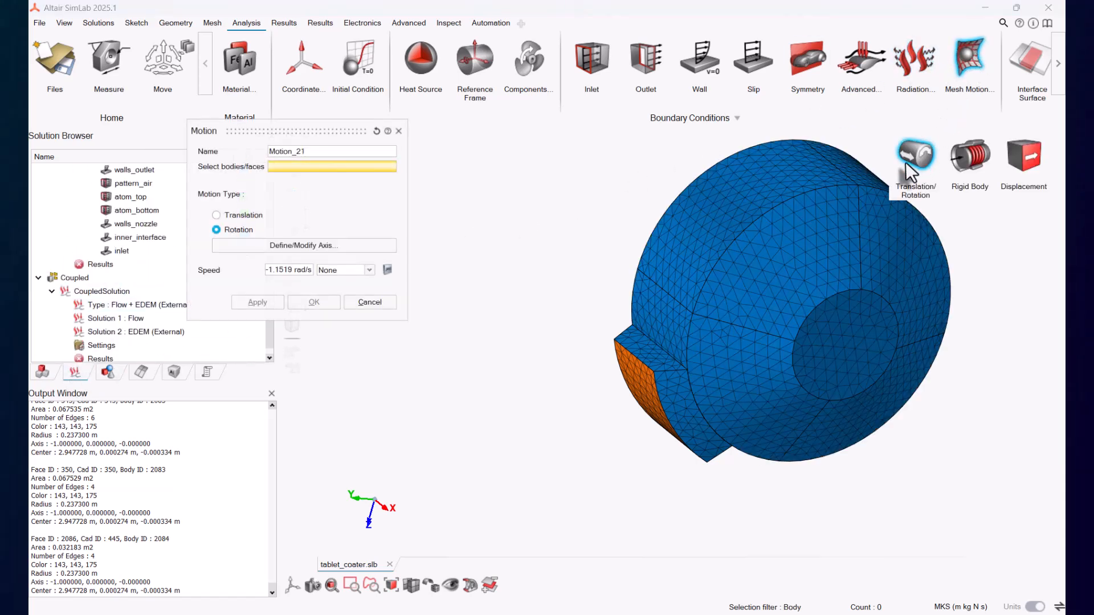
click(725, 221)
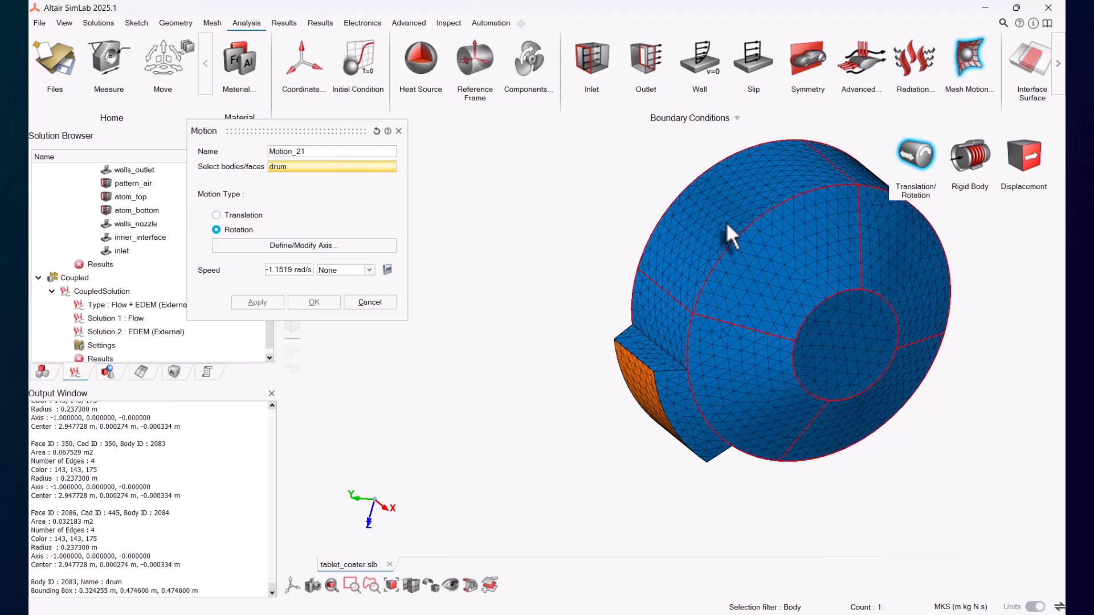
Step: Define the rotation axis from a straight/arc edge on the drum and confirm the motion at -1.1519 rad/s
click(312, 245)
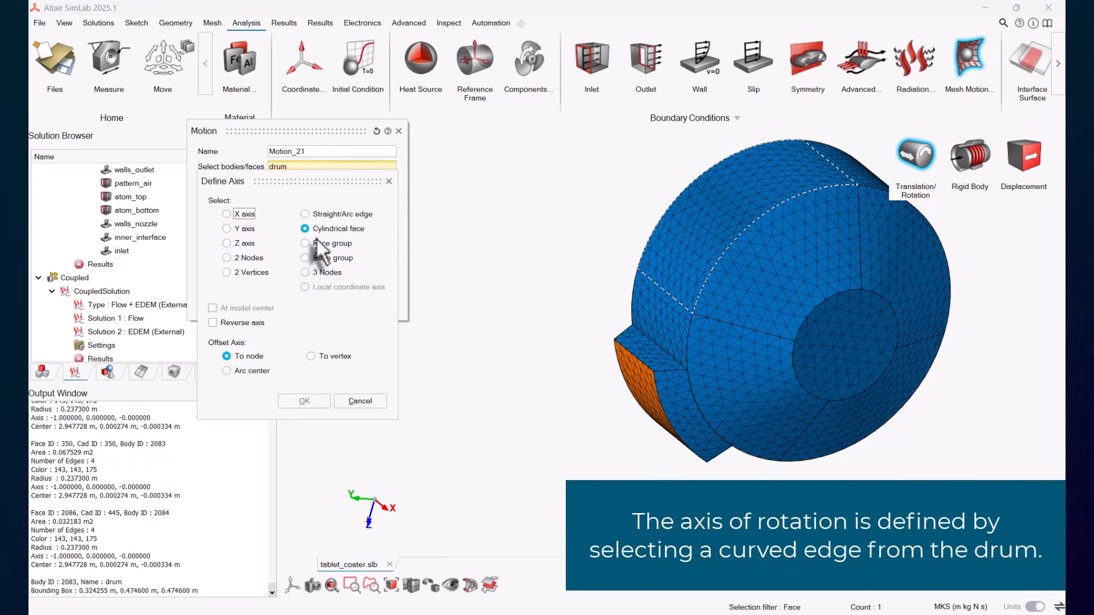
click(323, 216)
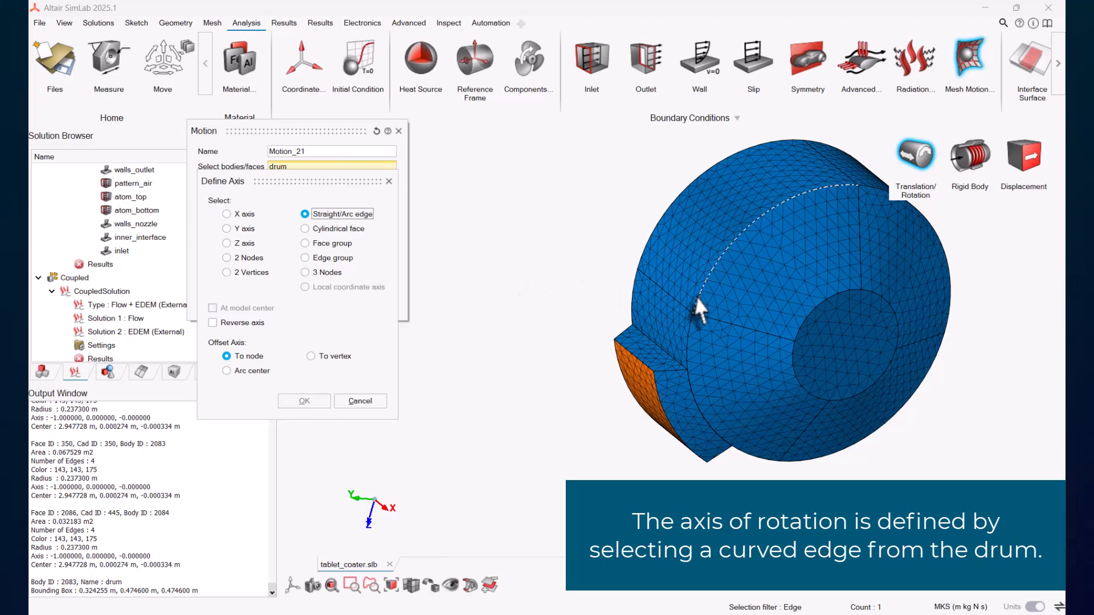
click(304, 401)
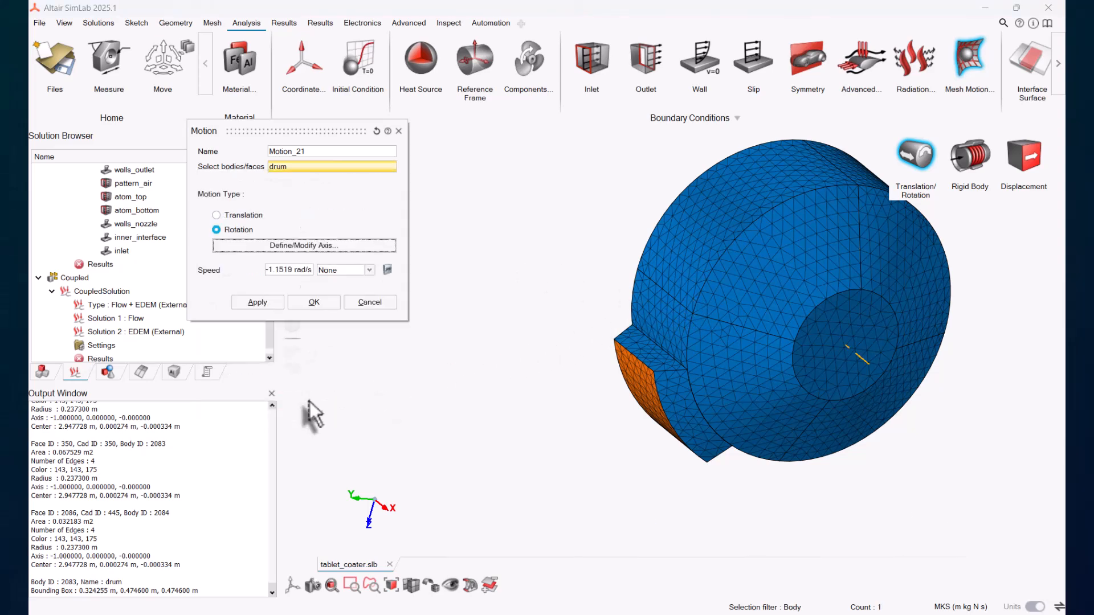
drag(300, 271, 245, 272)
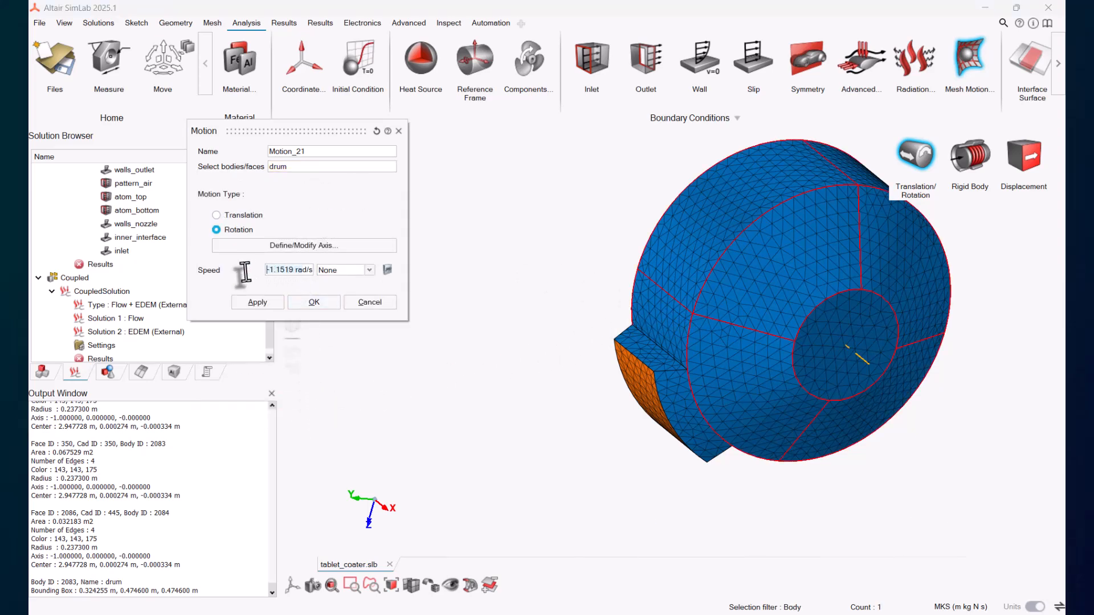
click(313, 302)
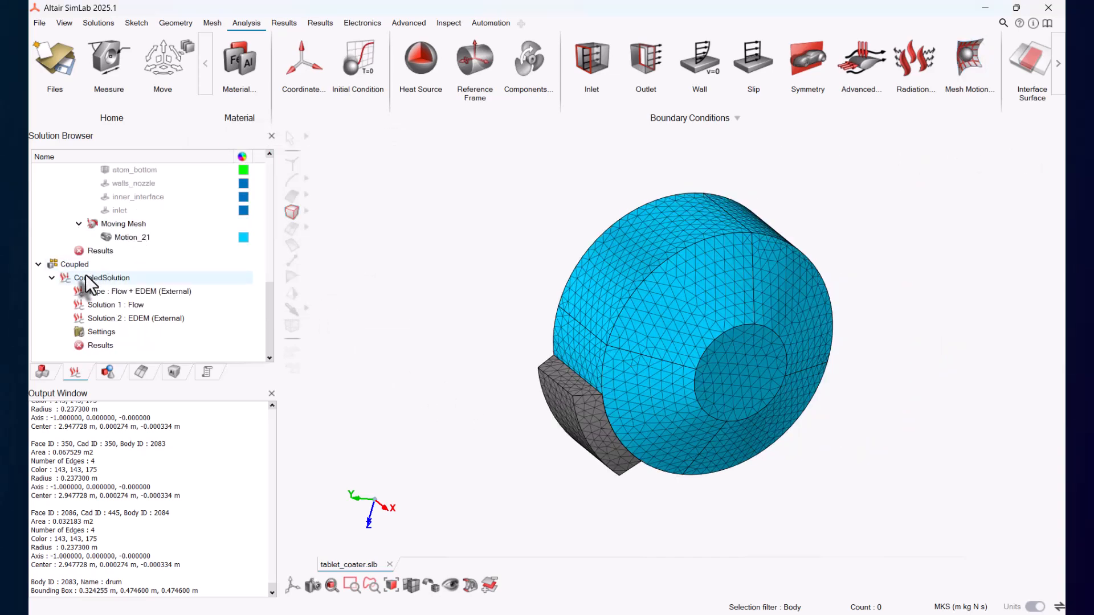
Step: Open the coupled solution's options to transfer the geometry to EDEM
right_click(86, 275)
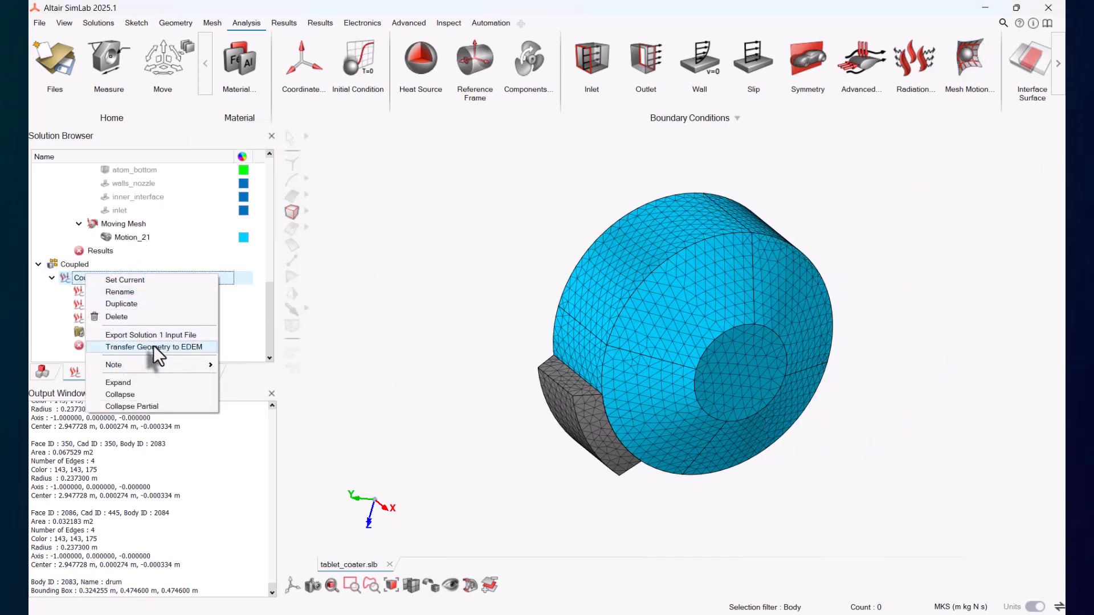